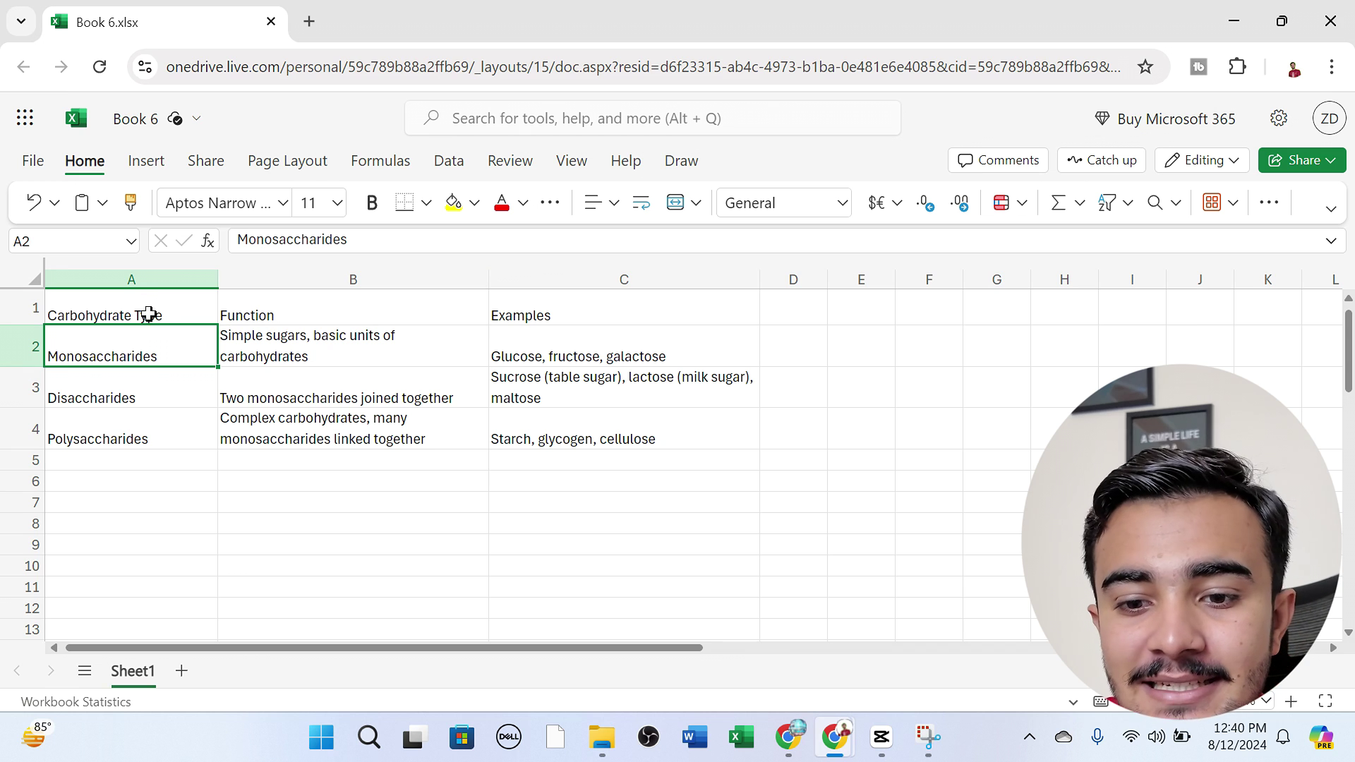
# Examine the carbohydrate table's header cells A1 to C1 and the entries beneath them
pyautogui.click(149, 314)
pyautogui.click(520, 317)
pyautogui.click(579, 412)
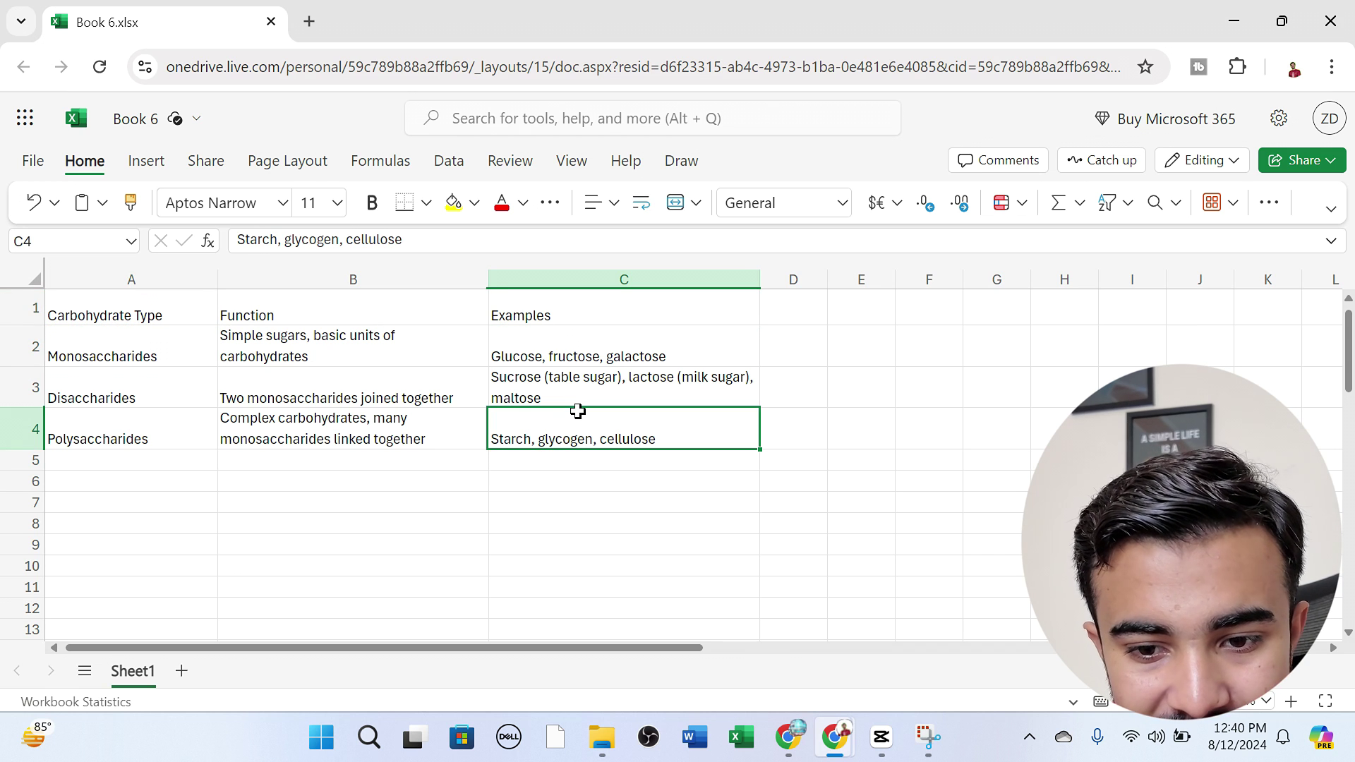
pyautogui.click(127, 305)
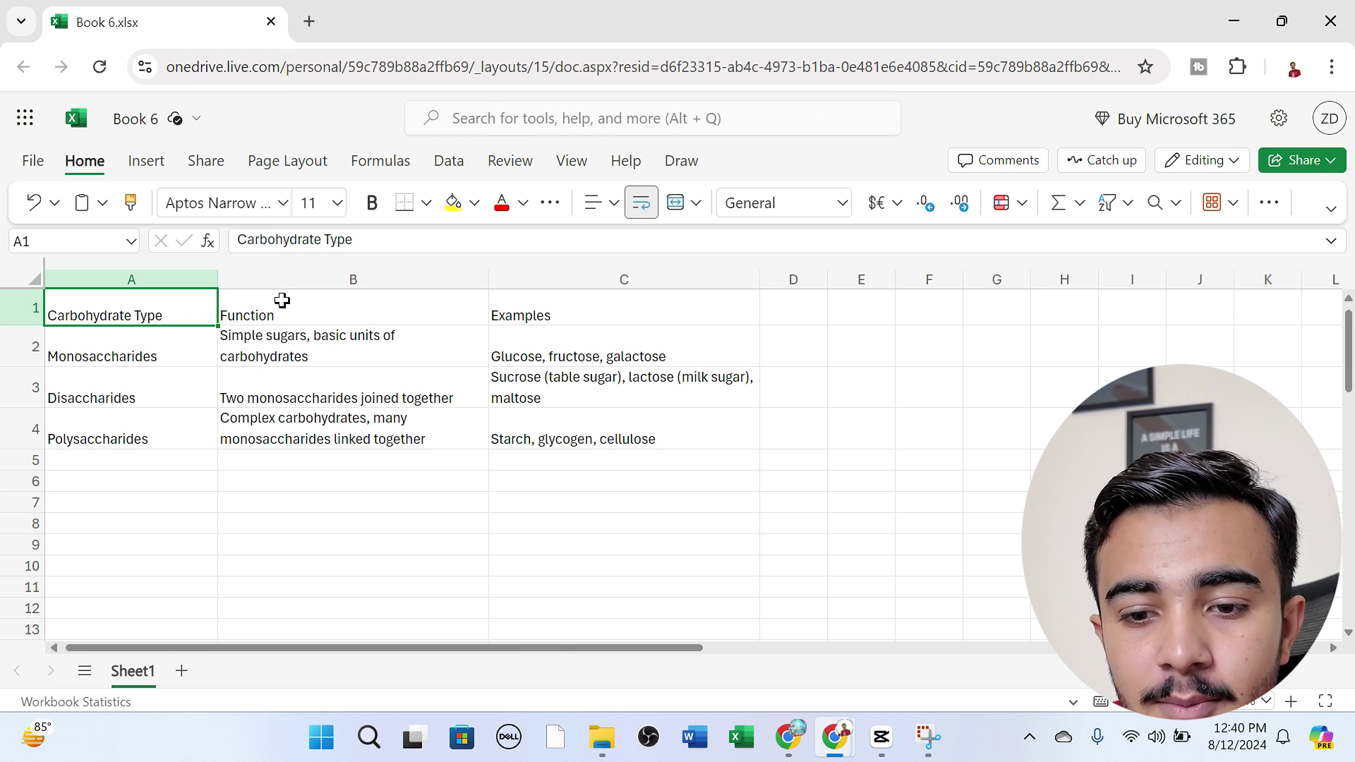
pyautogui.click(283, 301)
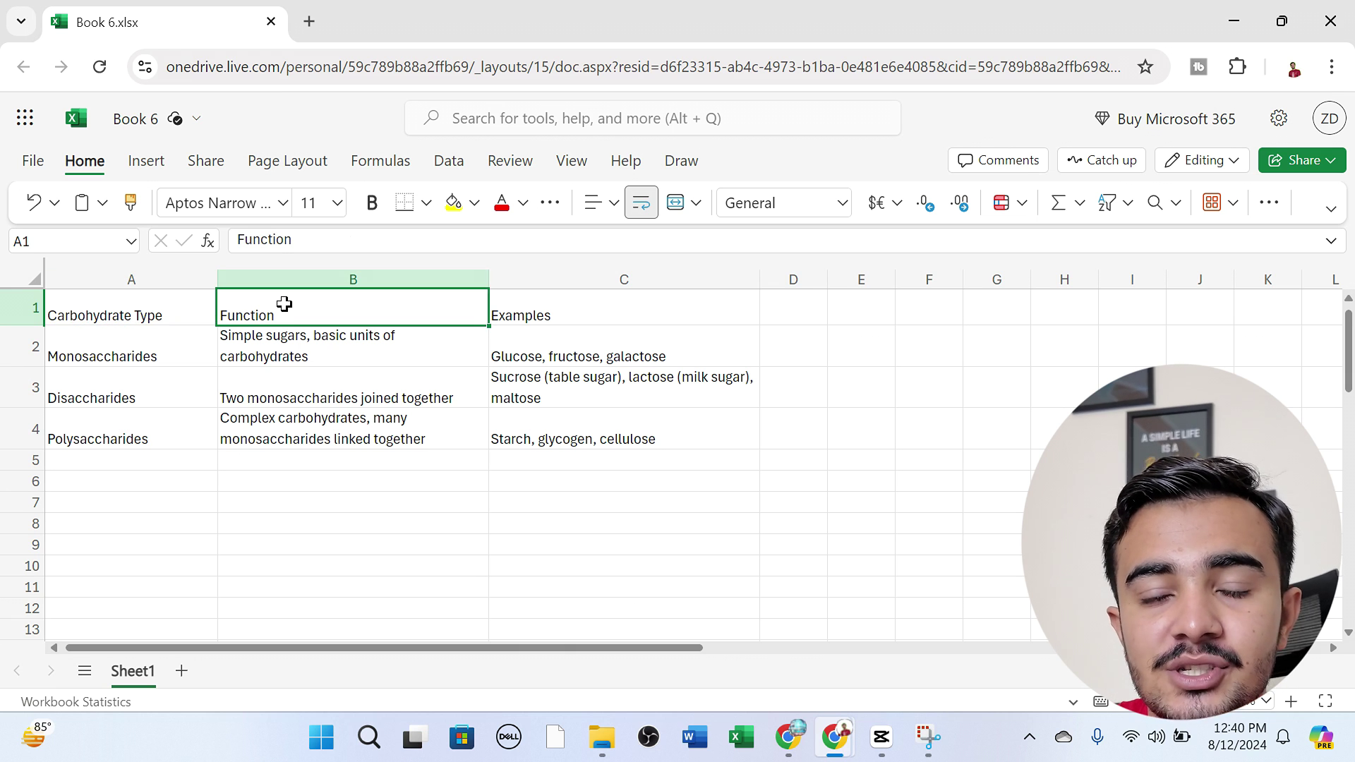
pyautogui.click(554, 301)
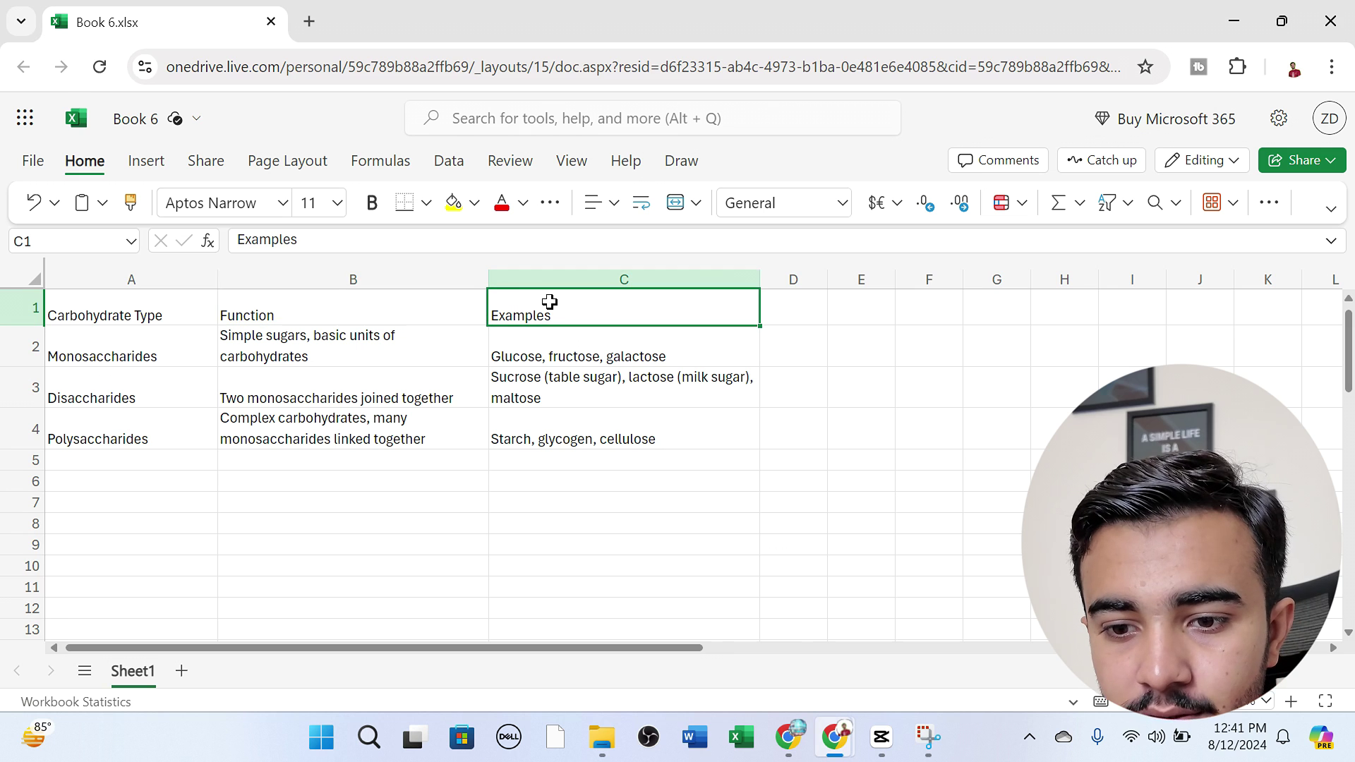
pyautogui.click(155, 303)
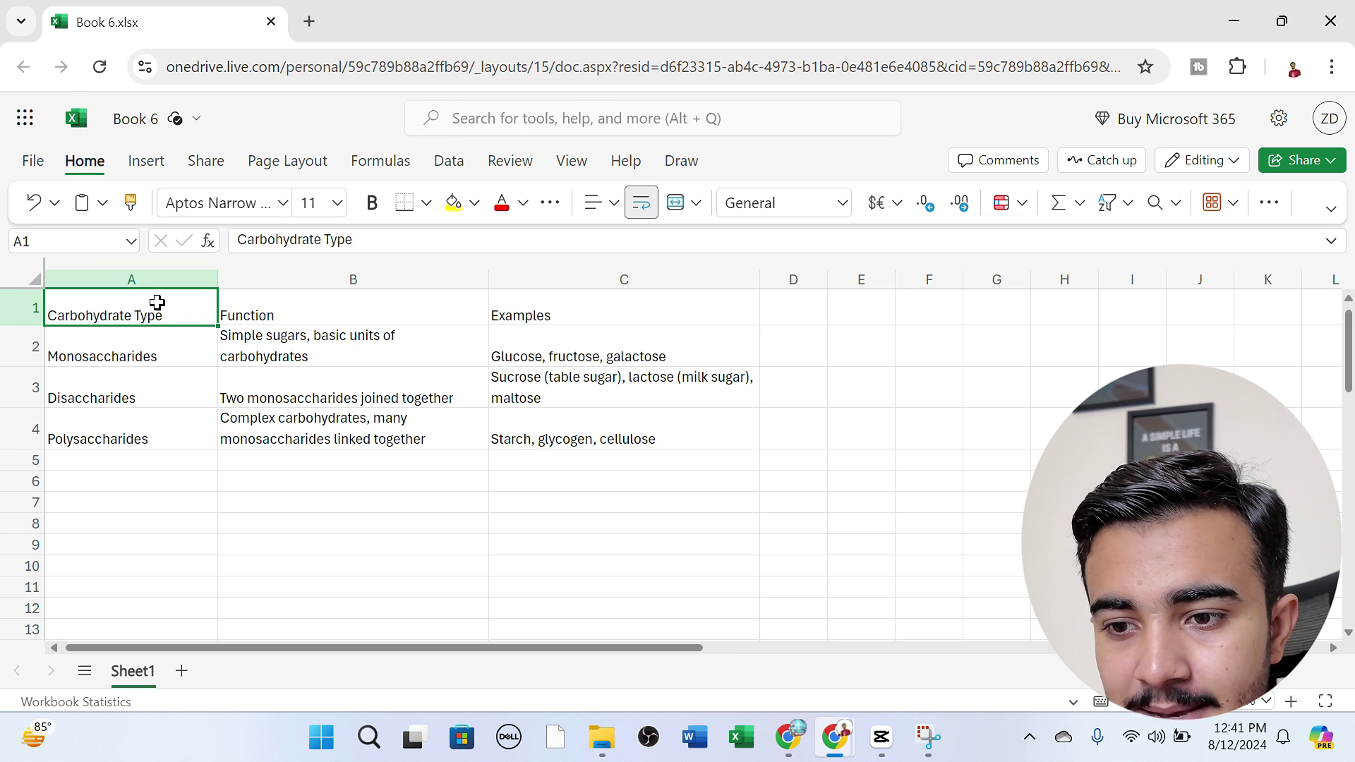
pyautogui.click(378, 335)
pyautogui.click(473, 304)
pyautogui.click(563, 299)
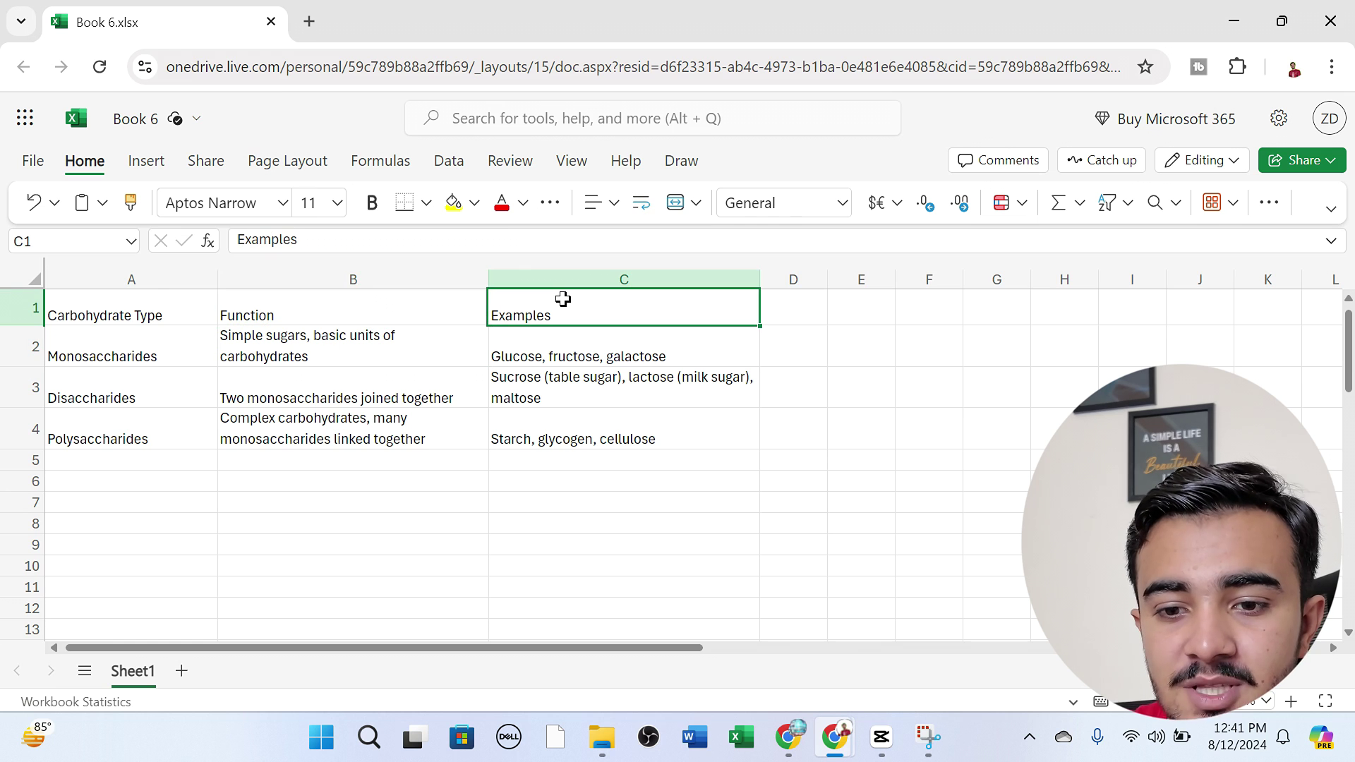
pyautogui.click(157, 319)
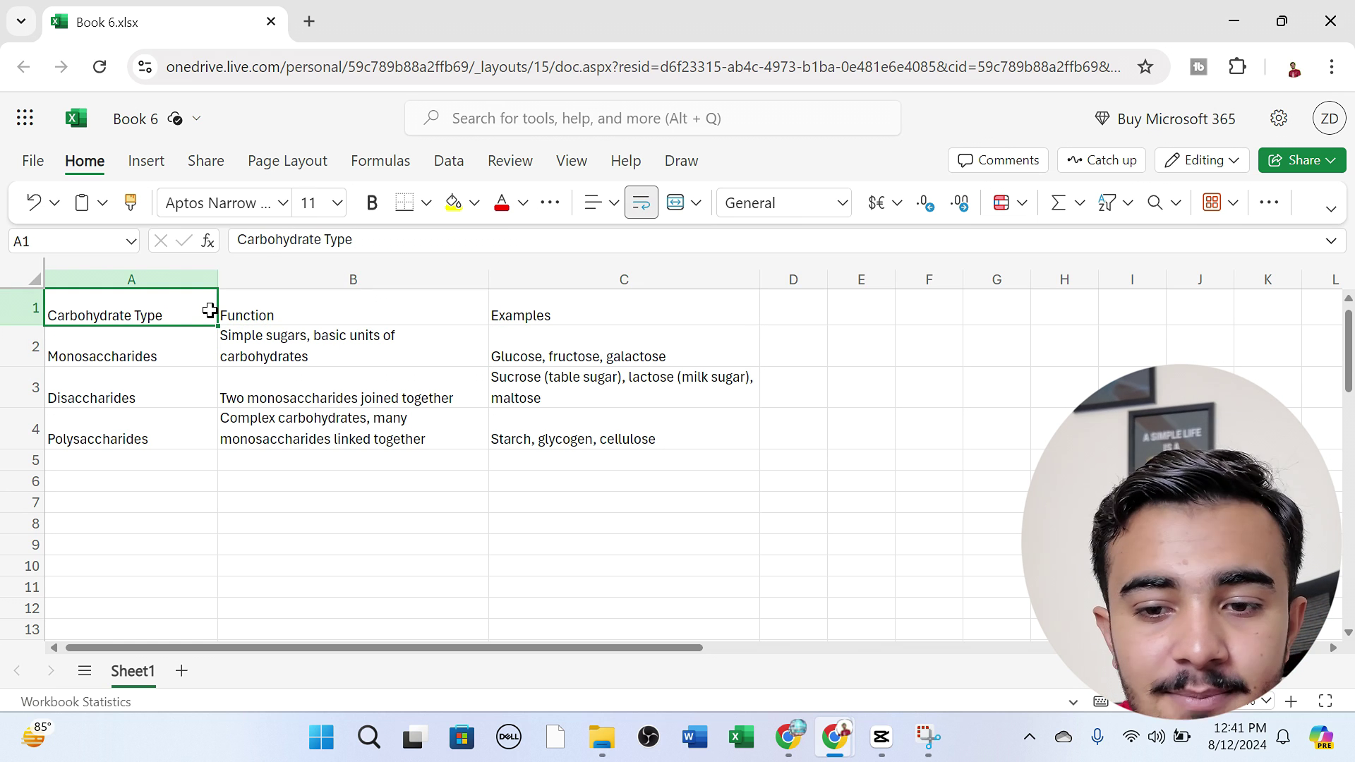
pyautogui.click(345, 307)
# Apply all borders to the carbohydrate data in A1:C4
pyautogui.moveTo(142, 302); pyautogui.dragTo(551, 432)
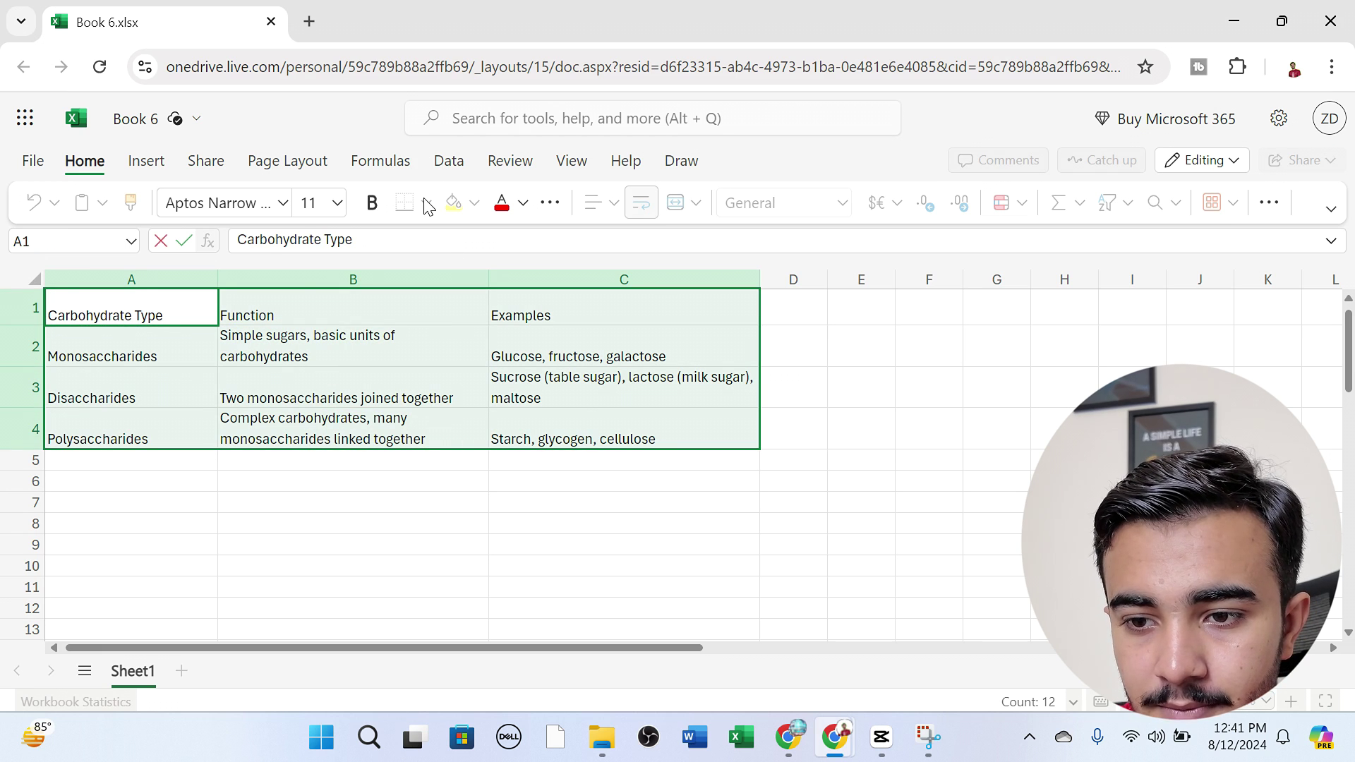
pyautogui.click(388, 411)
pyautogui.click(202, 313)
pyautogui.moveTo(201, 314); pyautogui.dragTo(690, 427)
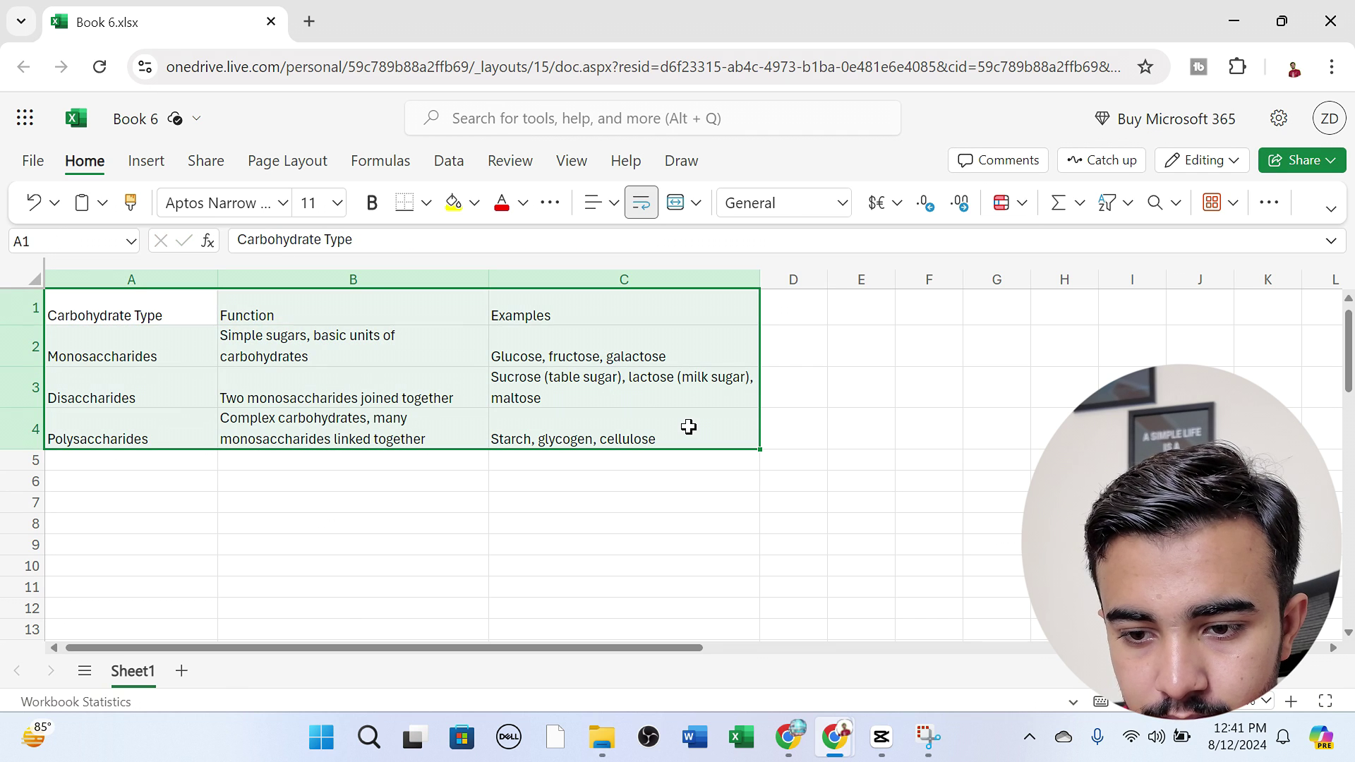
pyautogui.click(426, 204)
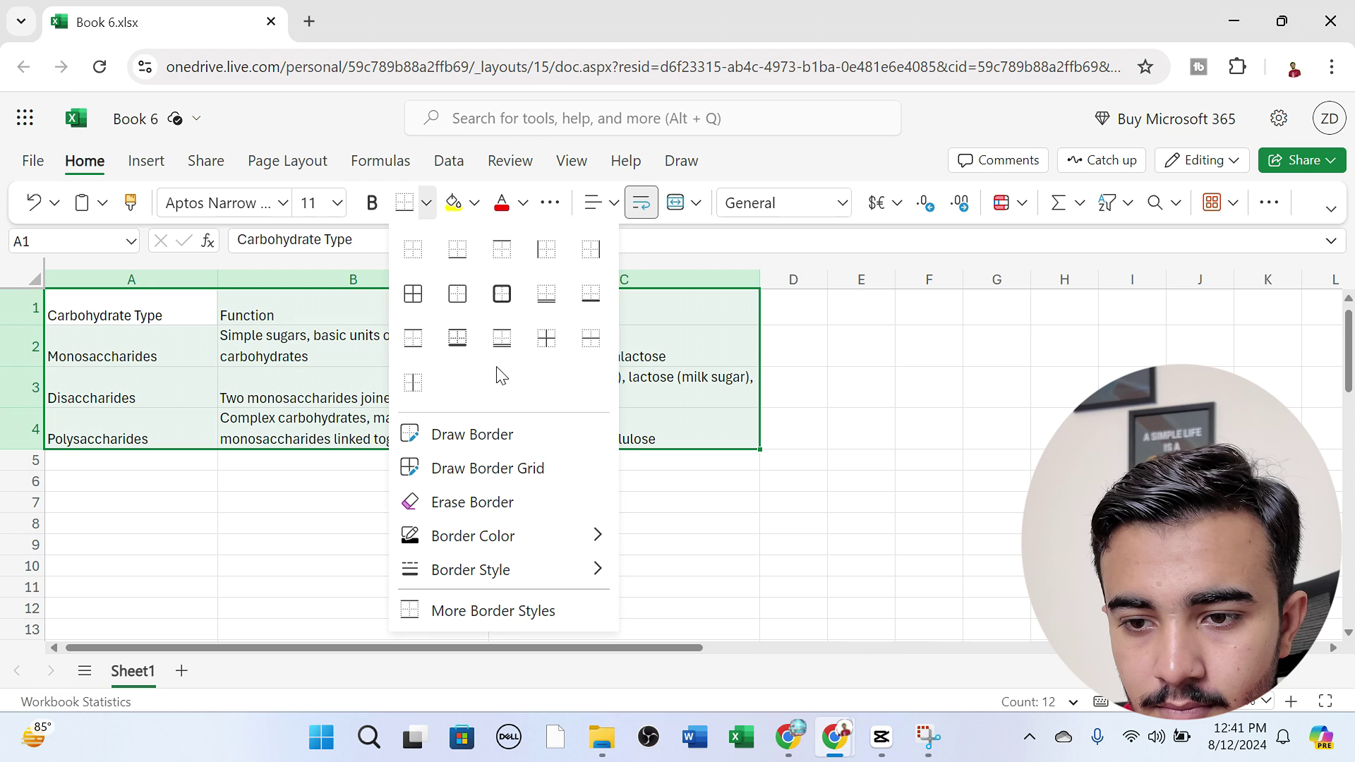
pyautogui.click(422, 297)
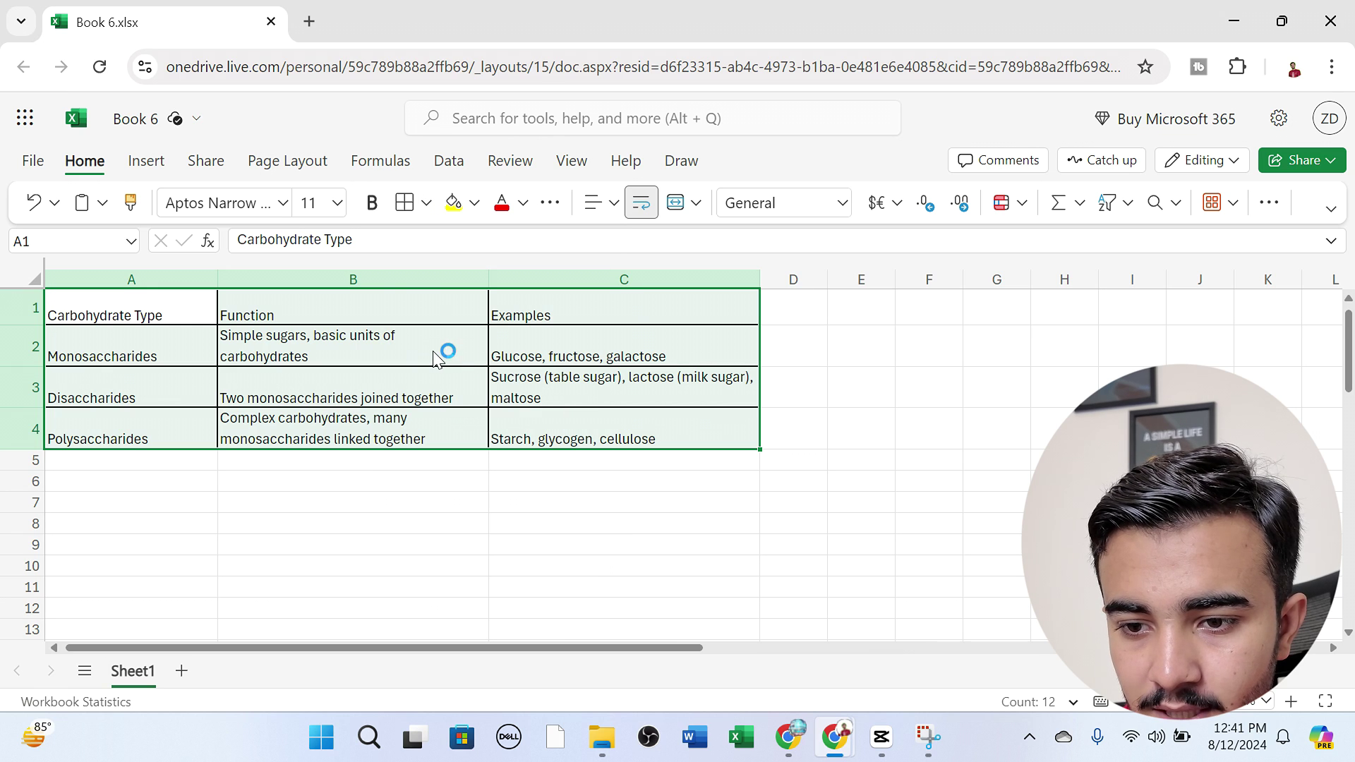
pyautogui.click(373, 528)
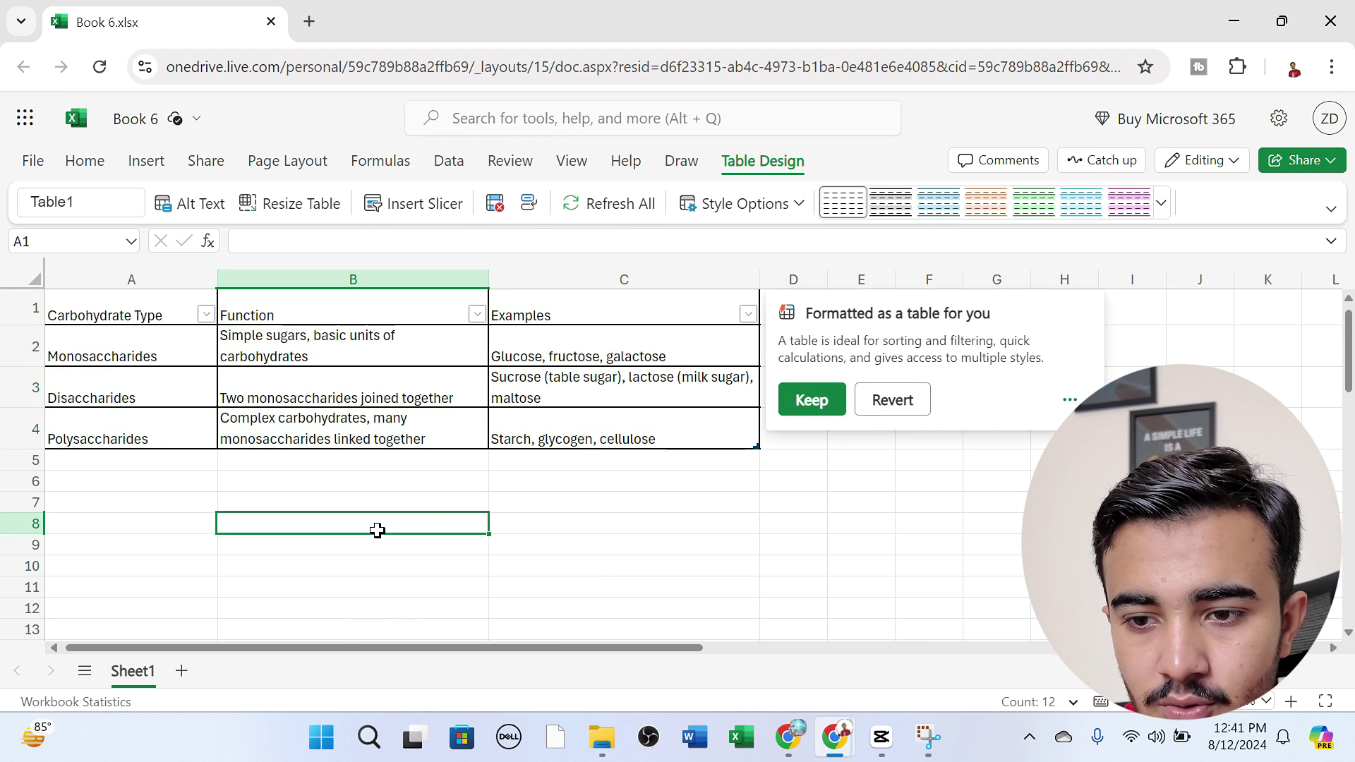
# Make the header row cells A1:C1 bold
pyautogui.click(354, 338)
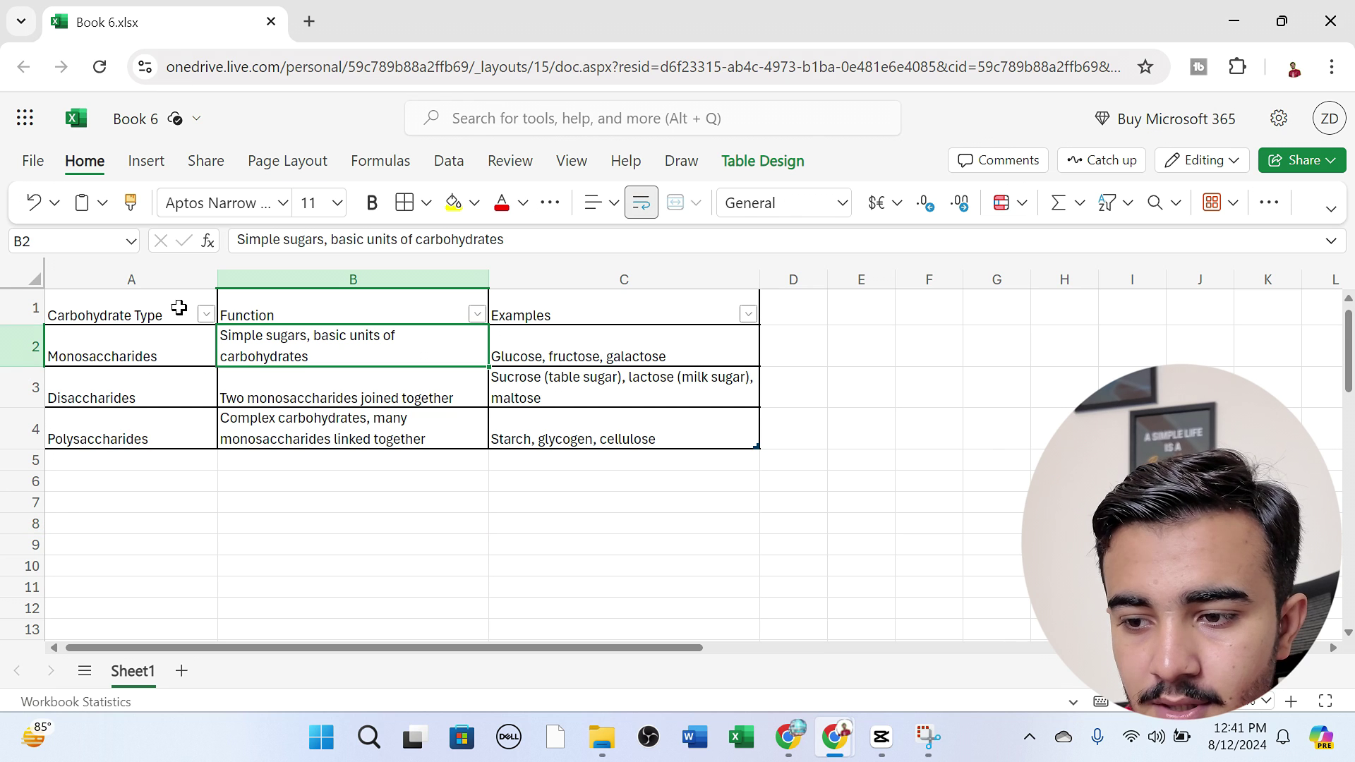
pyautogui.moveTo(179, 306); pyautogui.dragTo(551, 308)
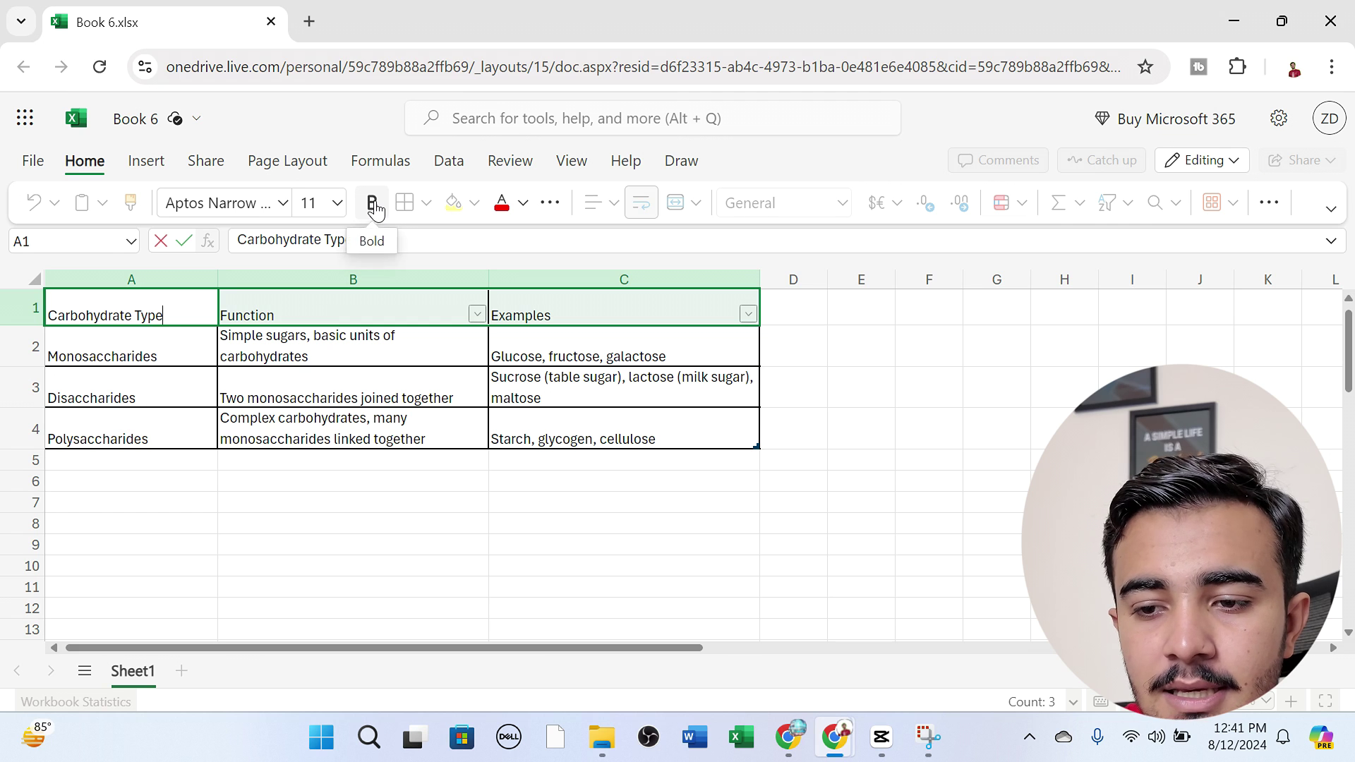
pyautogui.click(375, 210)
pyautogui.click(452, 469)
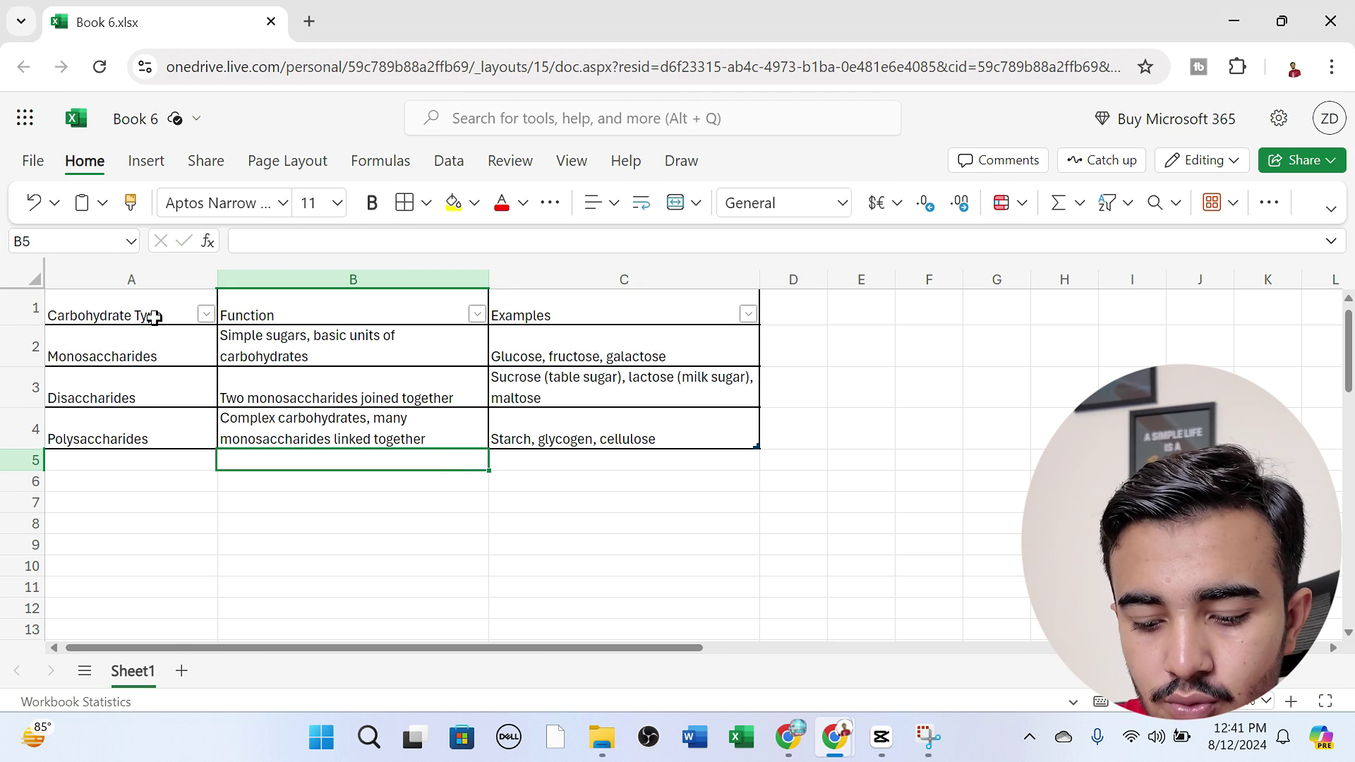
pyautogui.moveTo(151, 311); pyautogui.dragTo(541, 306)
pyautogui.hotkey('ctrl', 'b')
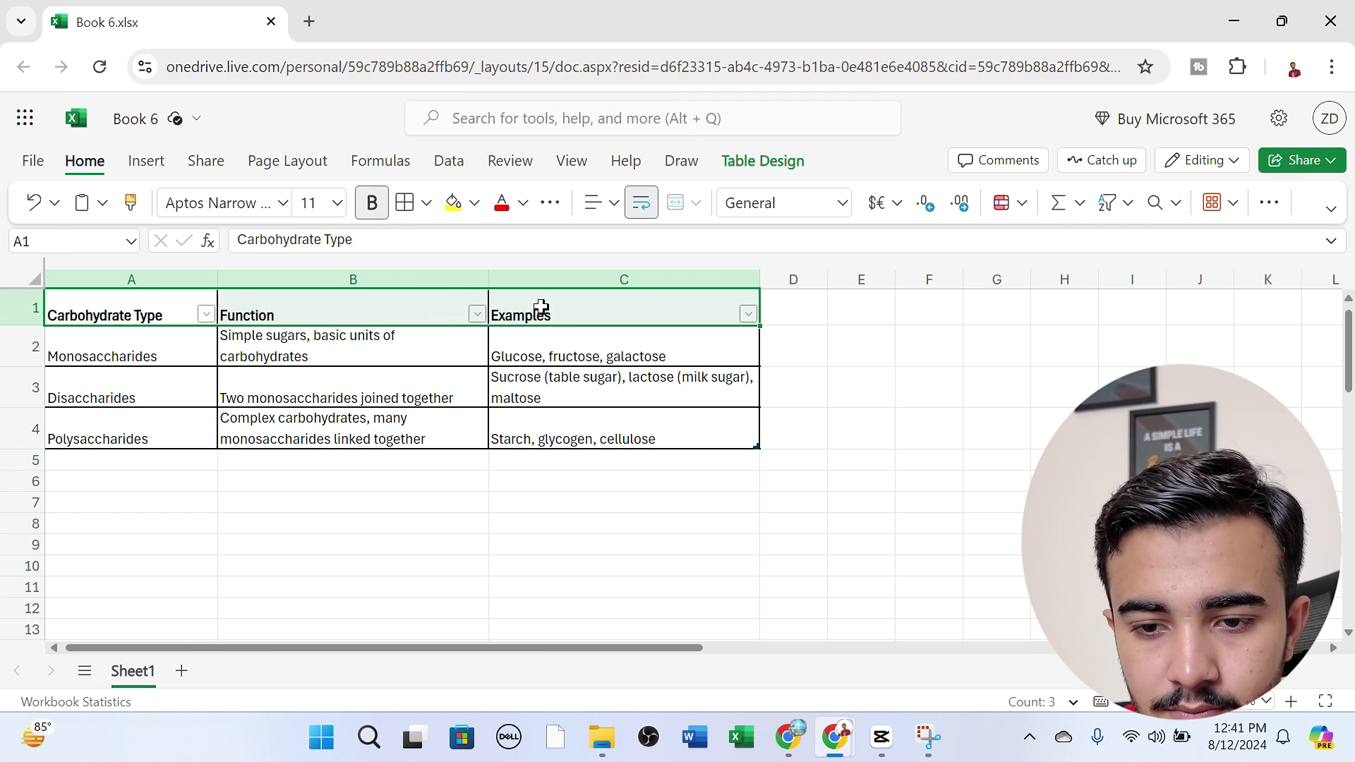
# Set the header row's font size to 20 and widen column A so "Carbohydrate Type" fits on one line
pyautogui.click(312, 211)
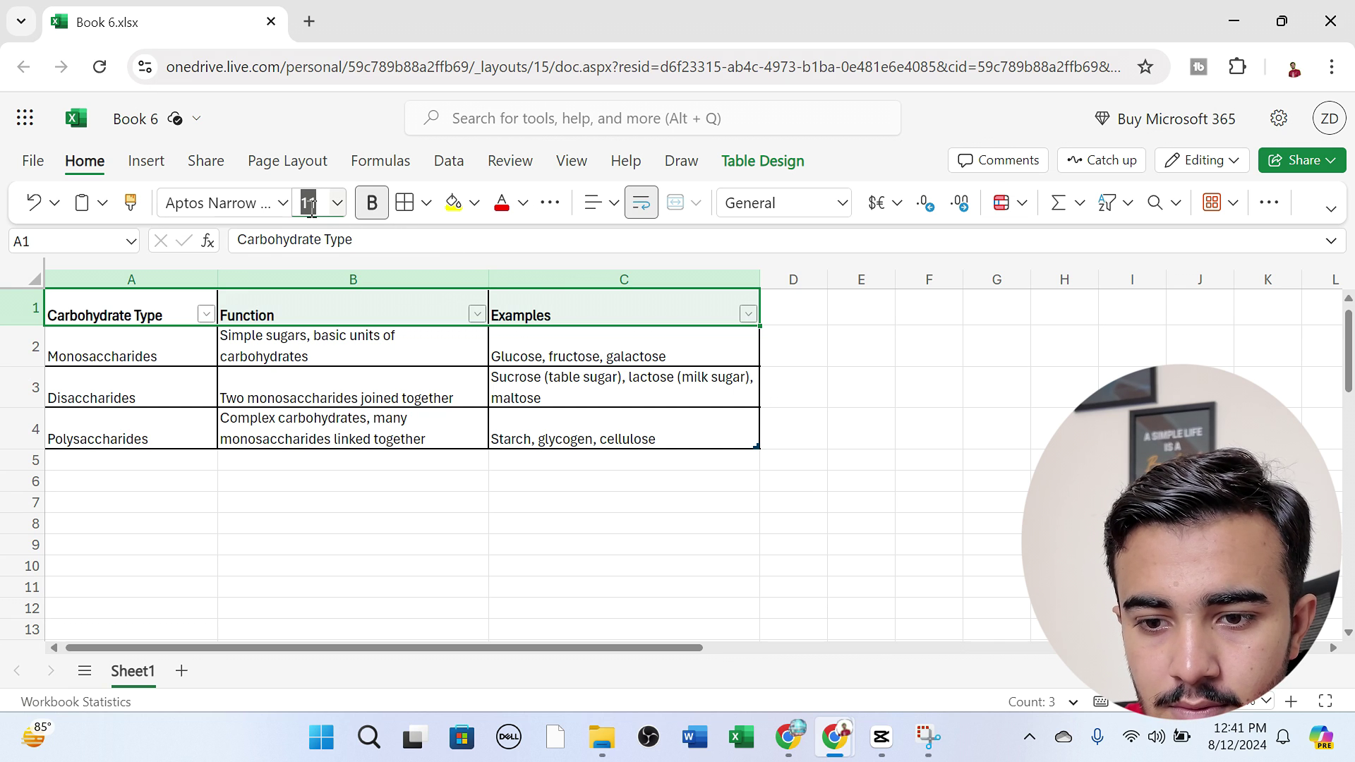
pyautogui.write('20')
pyautogui.press('Return')
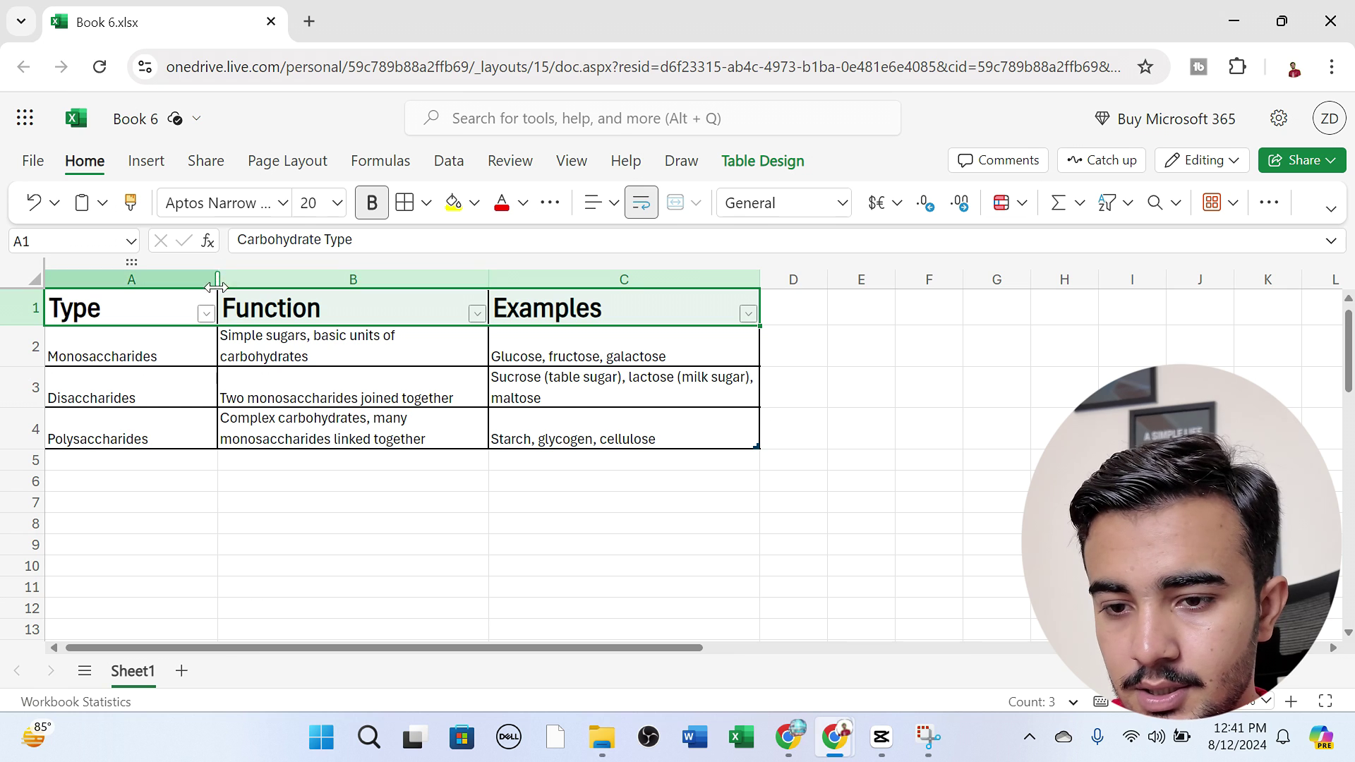
pyautogui.moveTo(217, 275); pyautogui.dragTo(408, 279)
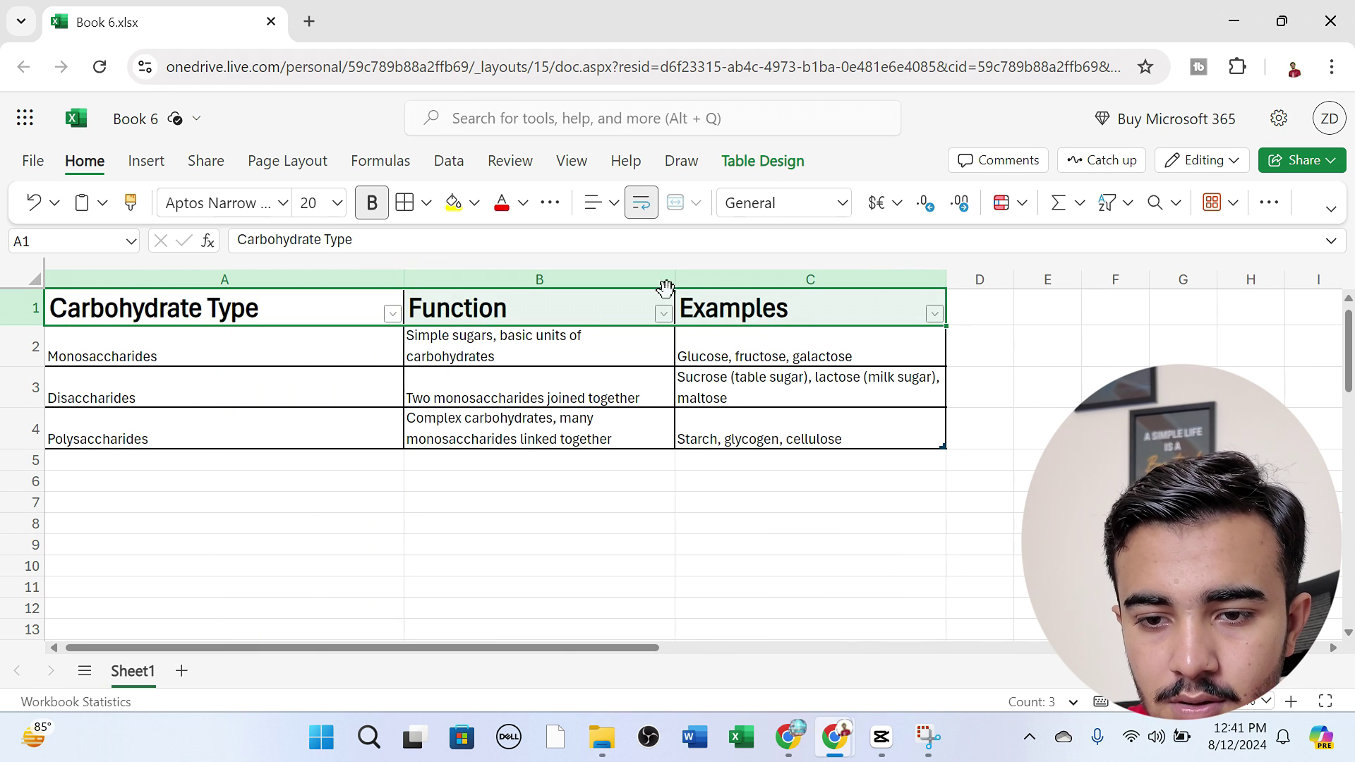
pyautogui.click(732, 459)
pyautogui.click(225, 363)
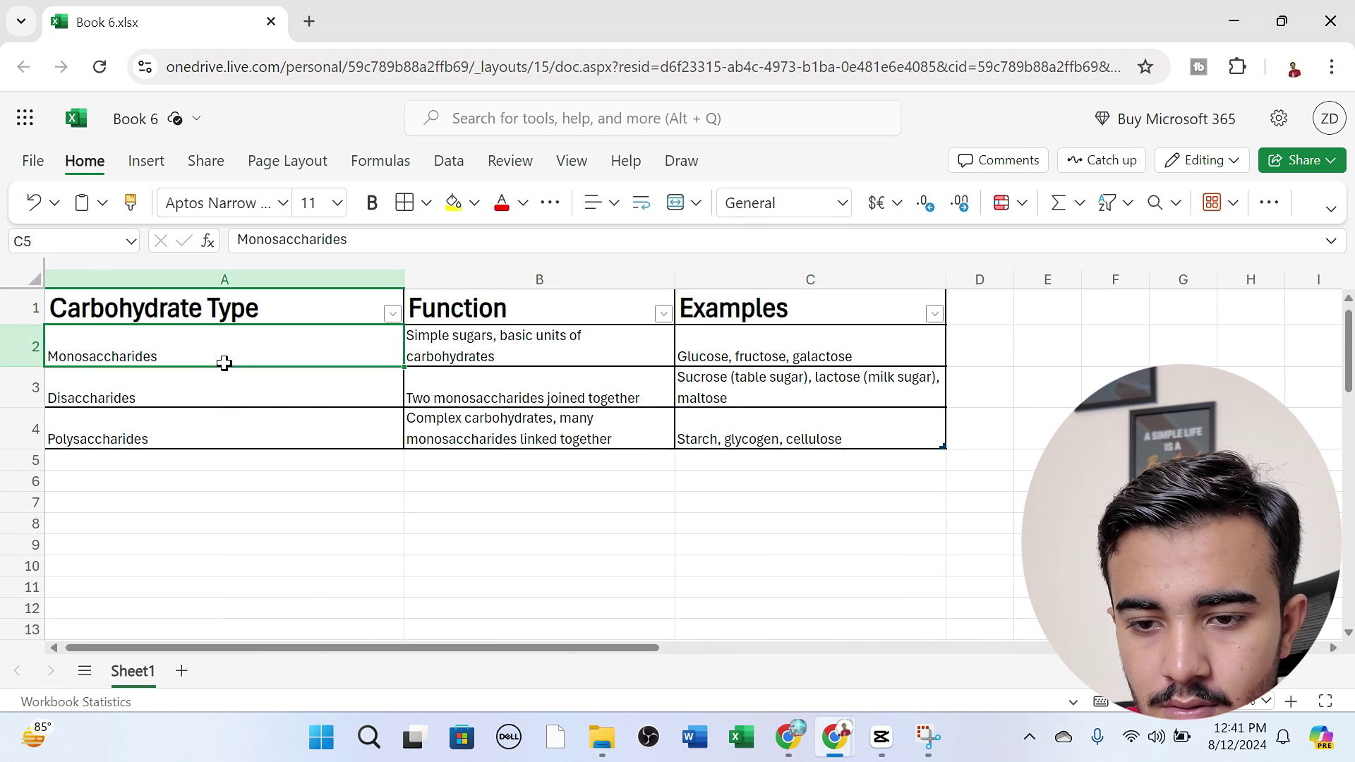
pyautogui.doubleClick(410, 460)
pyautogui.click(576, 394)
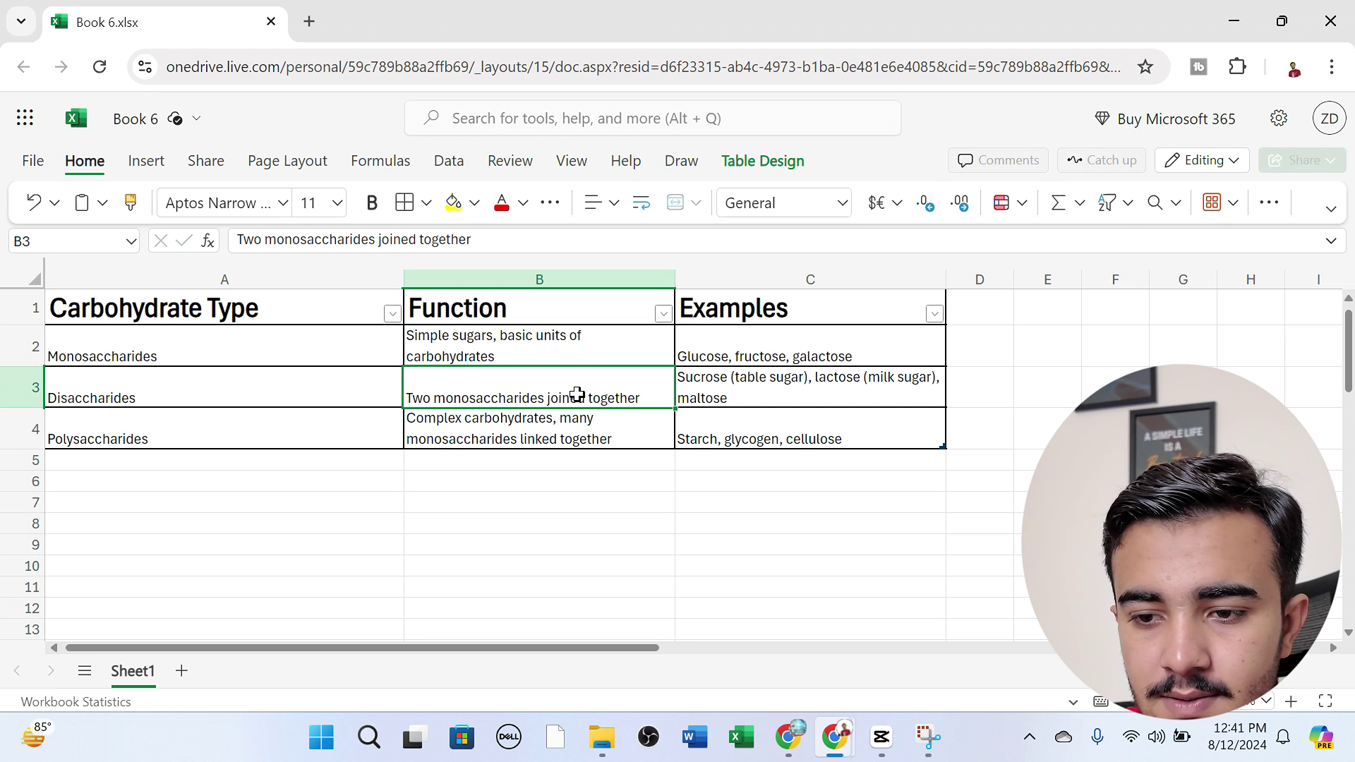
pyautogui.click(678, 346)
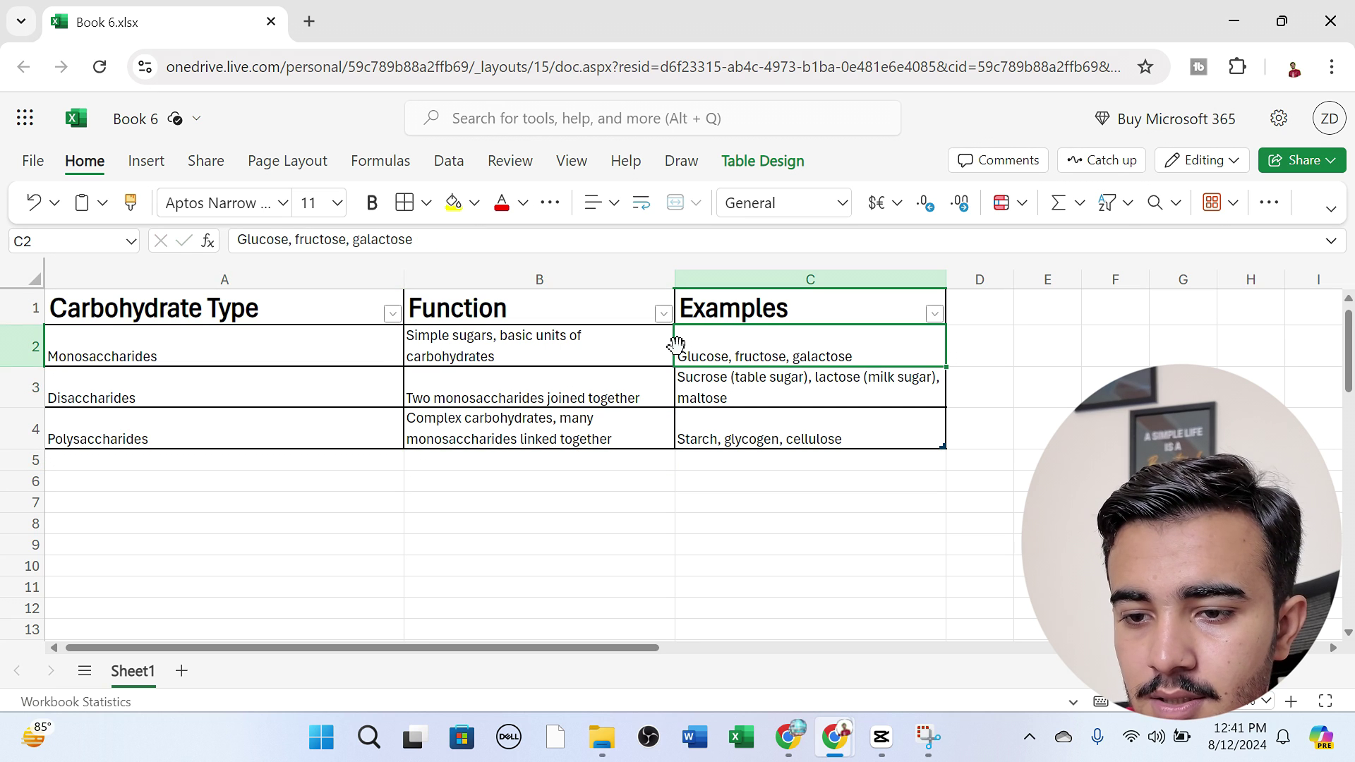
pyautogui.click(777, 315)
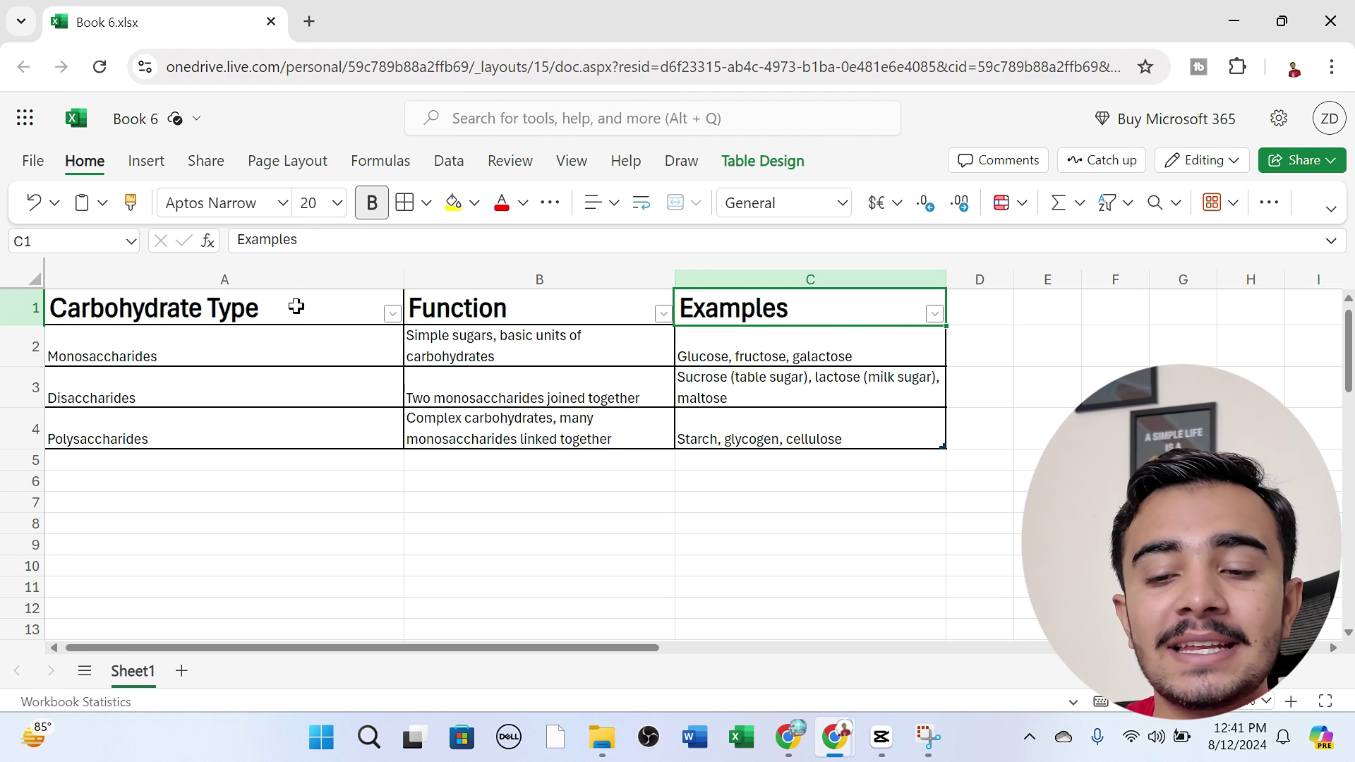
# Italicize the header row cells A1:C1
pyautogui.moveTo(296, 307); pyautogui.dragTo(724, 315)
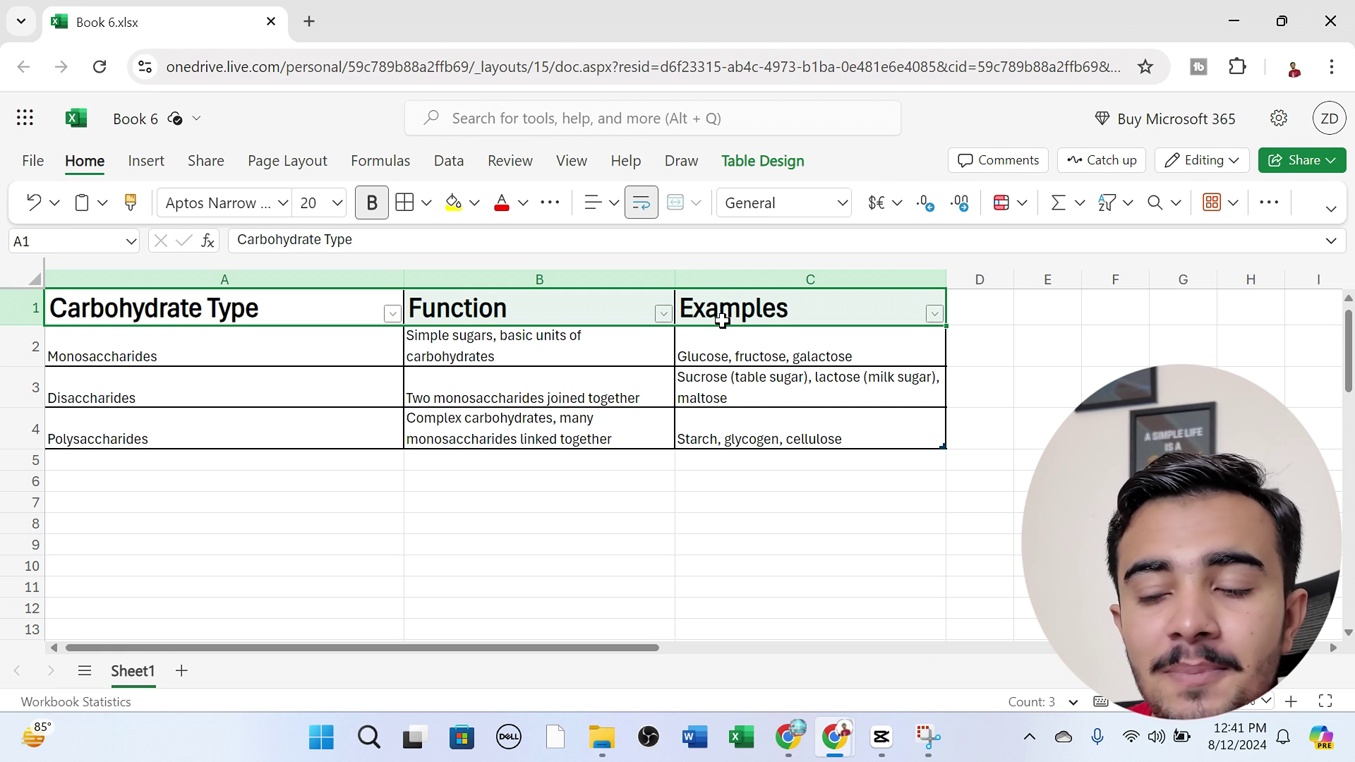
pyautogui.hotkey('ctrl', 'i')
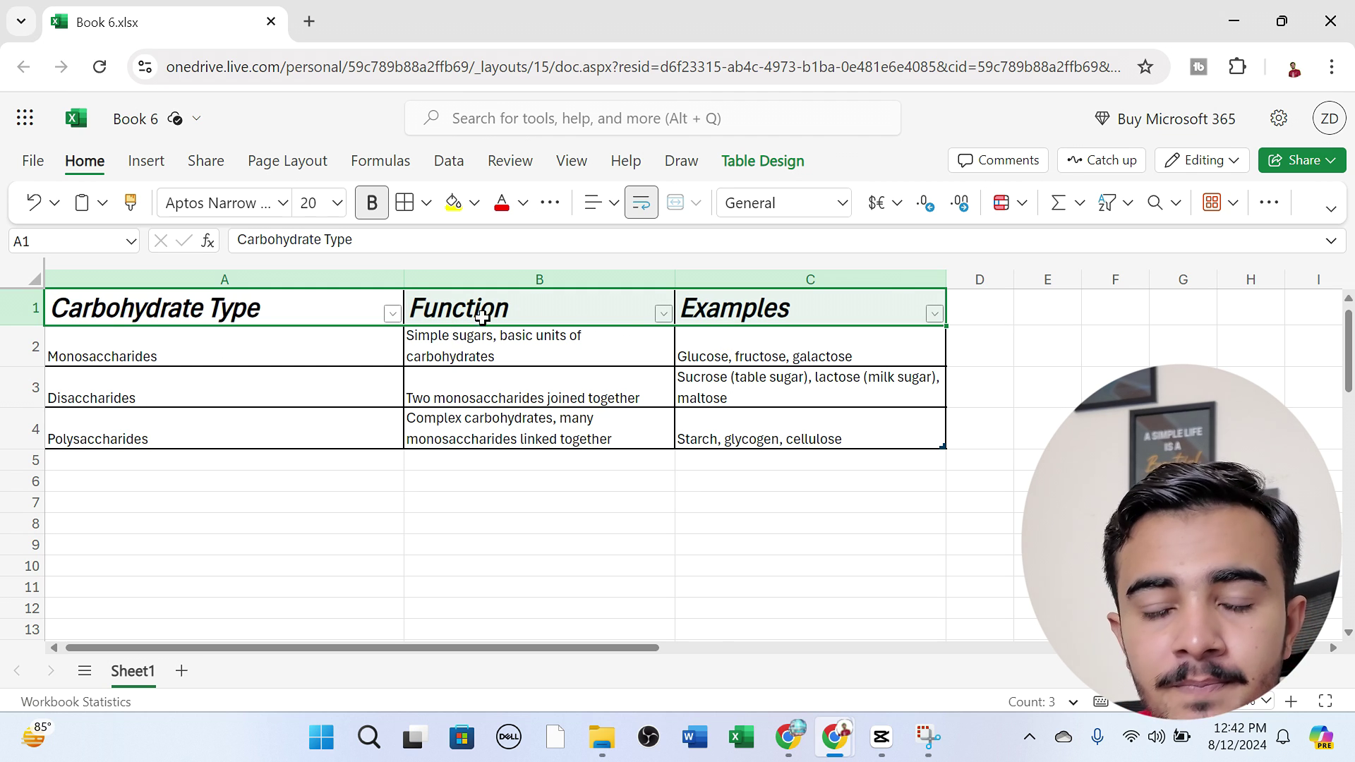
pyautogui.click(570, 314)
# Examine the carbohydrate names in A2:A4 and their function descriptions in column B
pyautogui.click(208, 363)
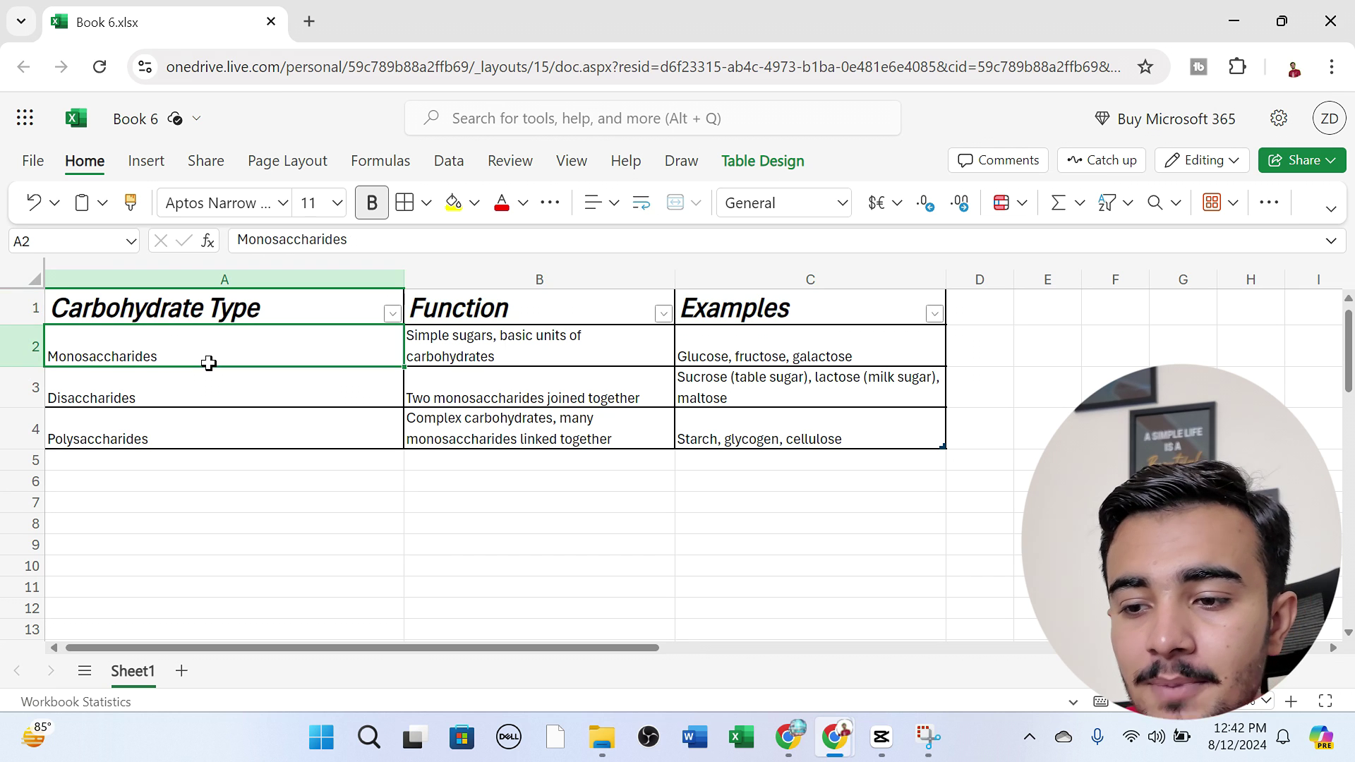
pyautogui.click(213, 394)
pyautogui.click(213, 434)
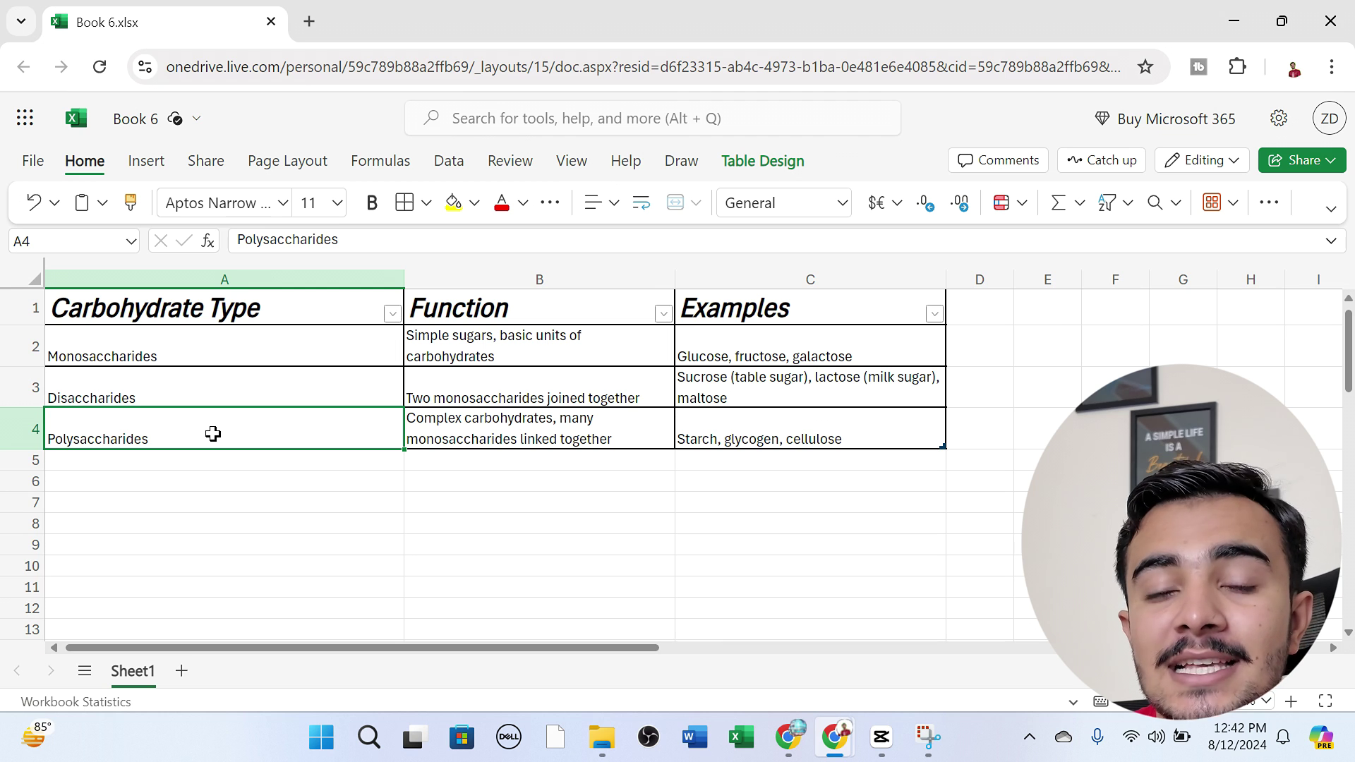
pyautogui.click(237, 348)
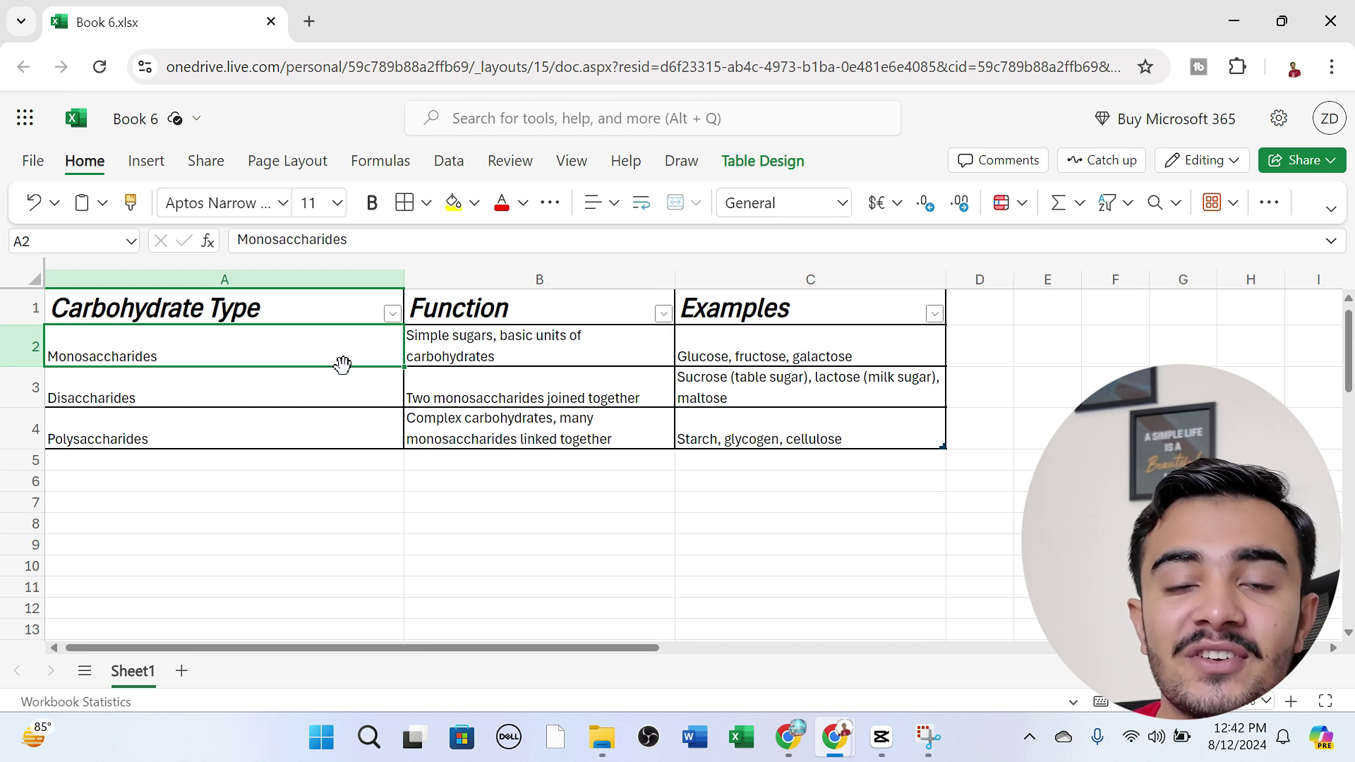
pyautogui.click(428, 353)
pyautogui.click(268, 353)
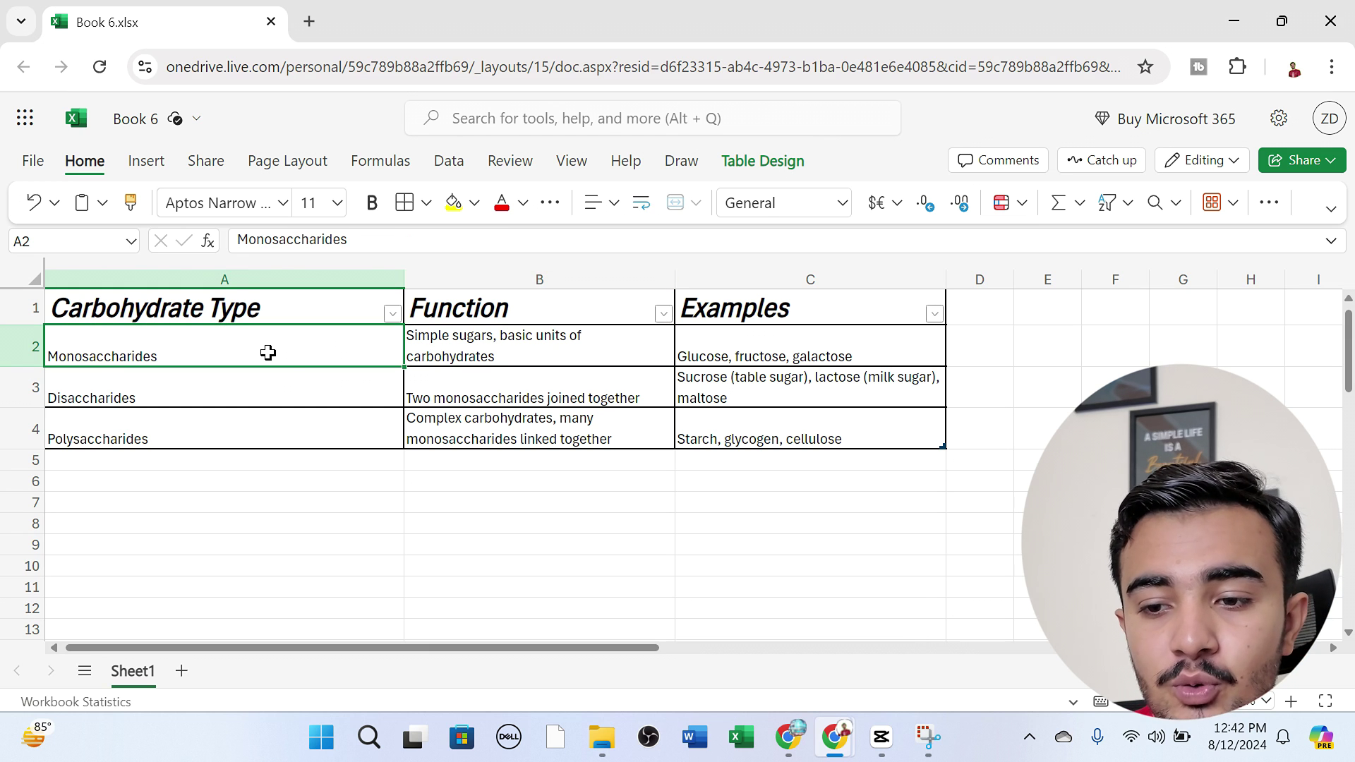
pyautogui.click(468, 401)
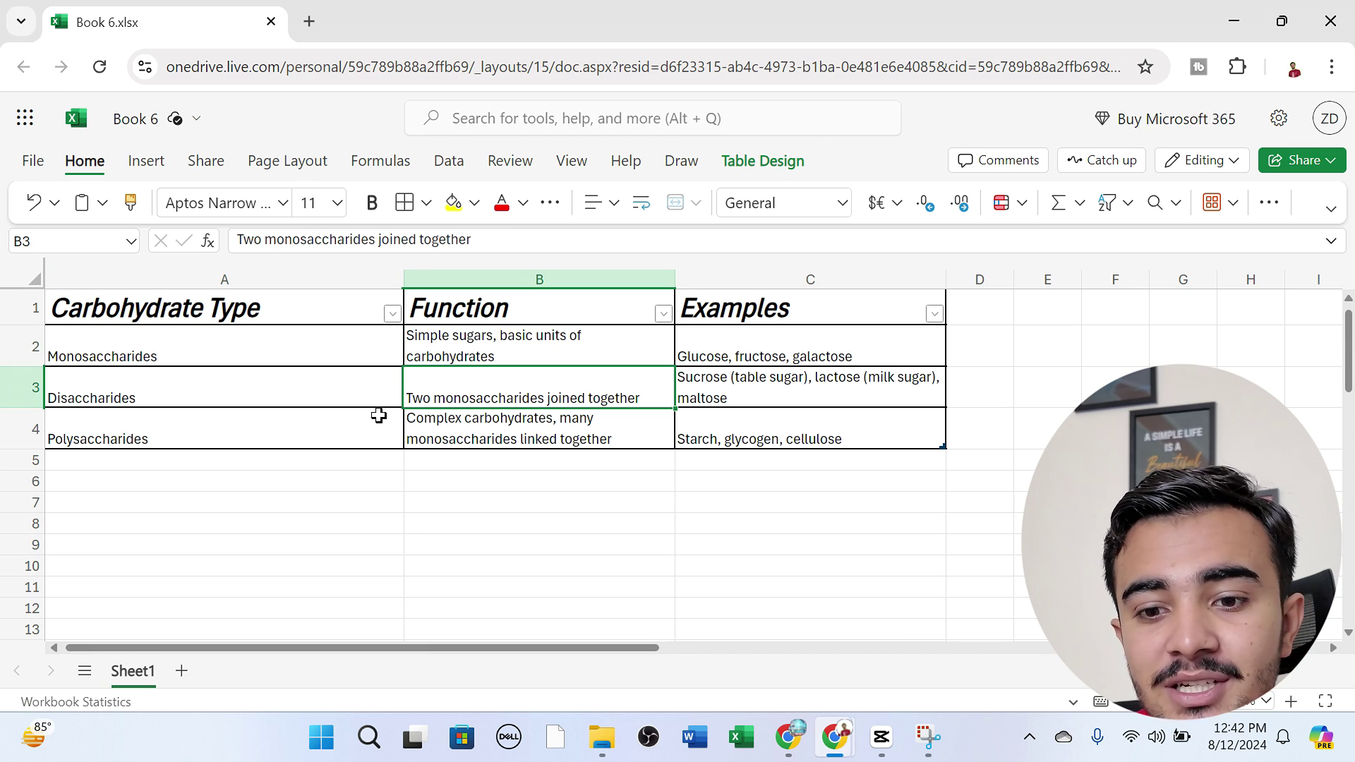
pyautogui.click(462, 439)
pyautogui.click(353, 448)
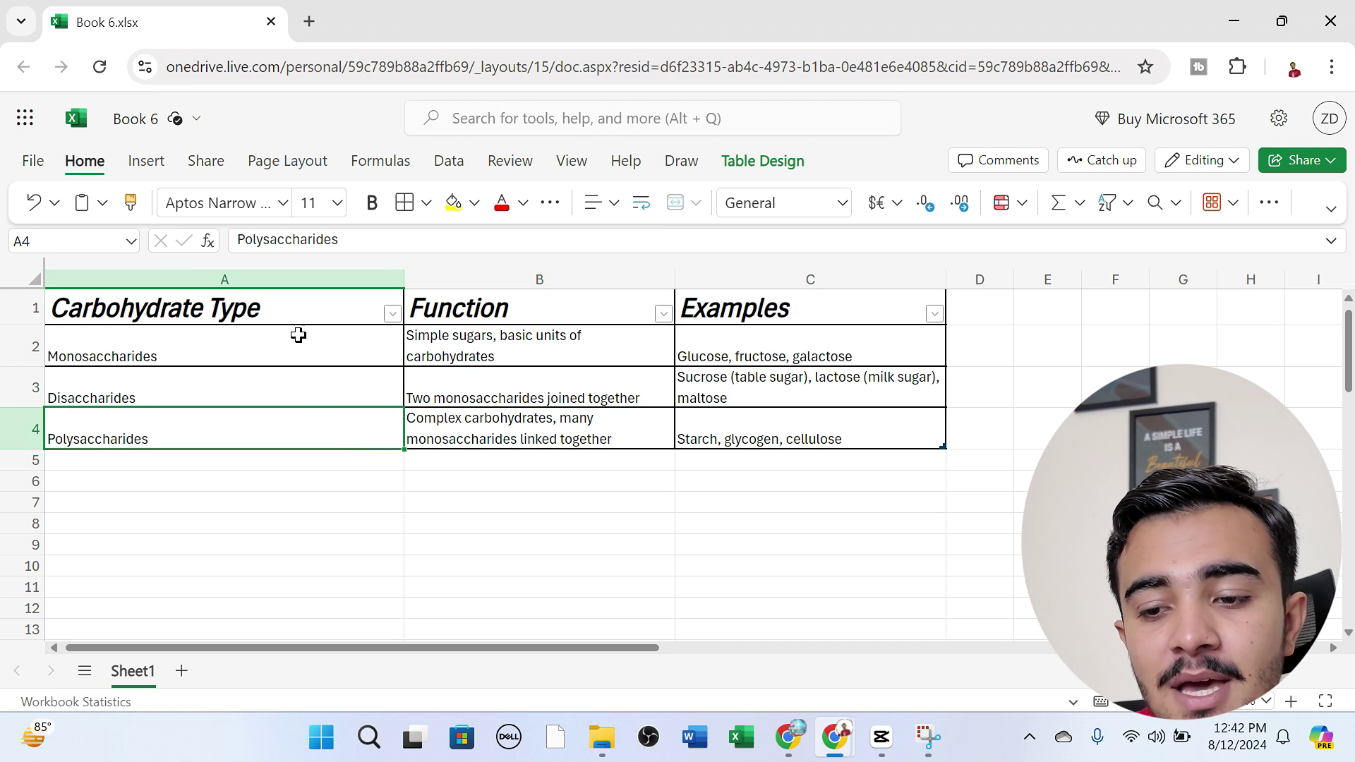
# Make the carbohydrate names in A2:A4 italic and bold
pyautogui.moveTo(298, 336); pyautogui.dragTo(300, 437)
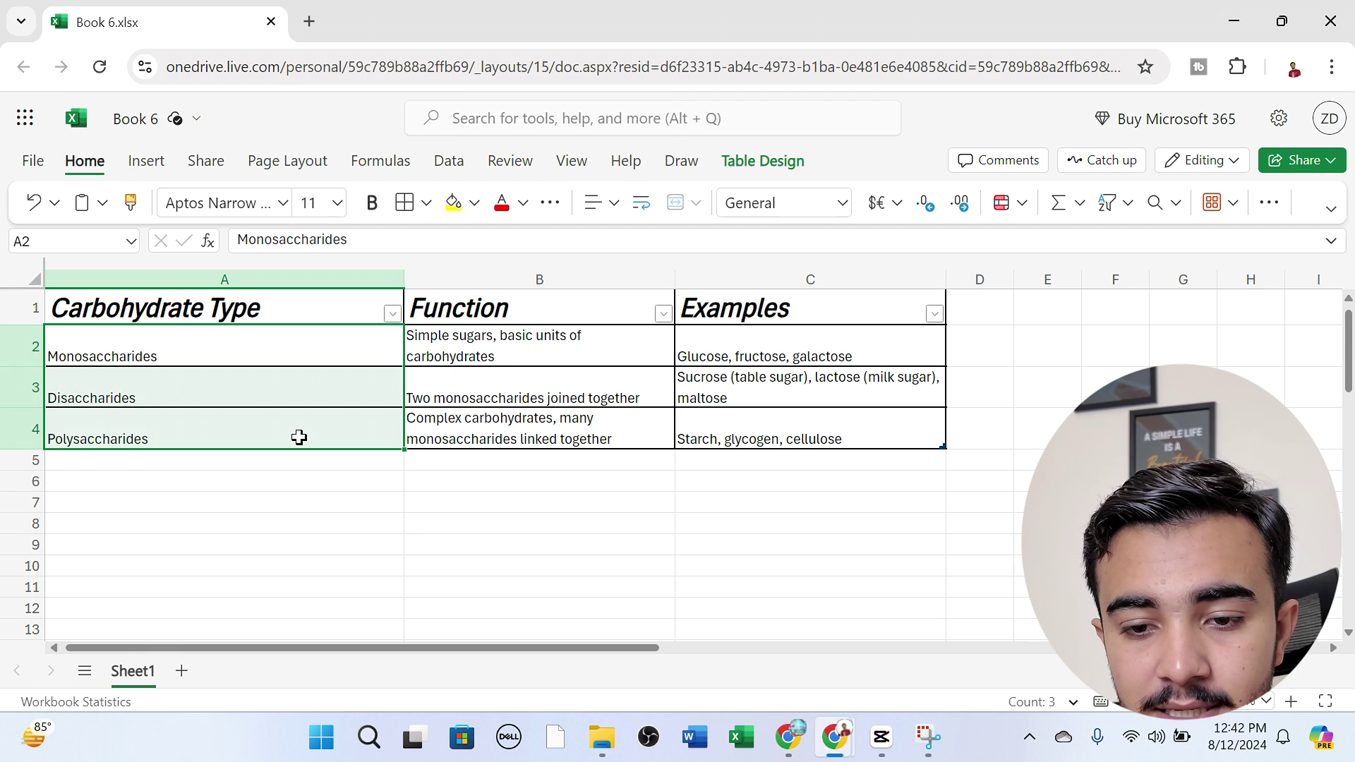
pyautogui.hotkey('ctrl', 'i')
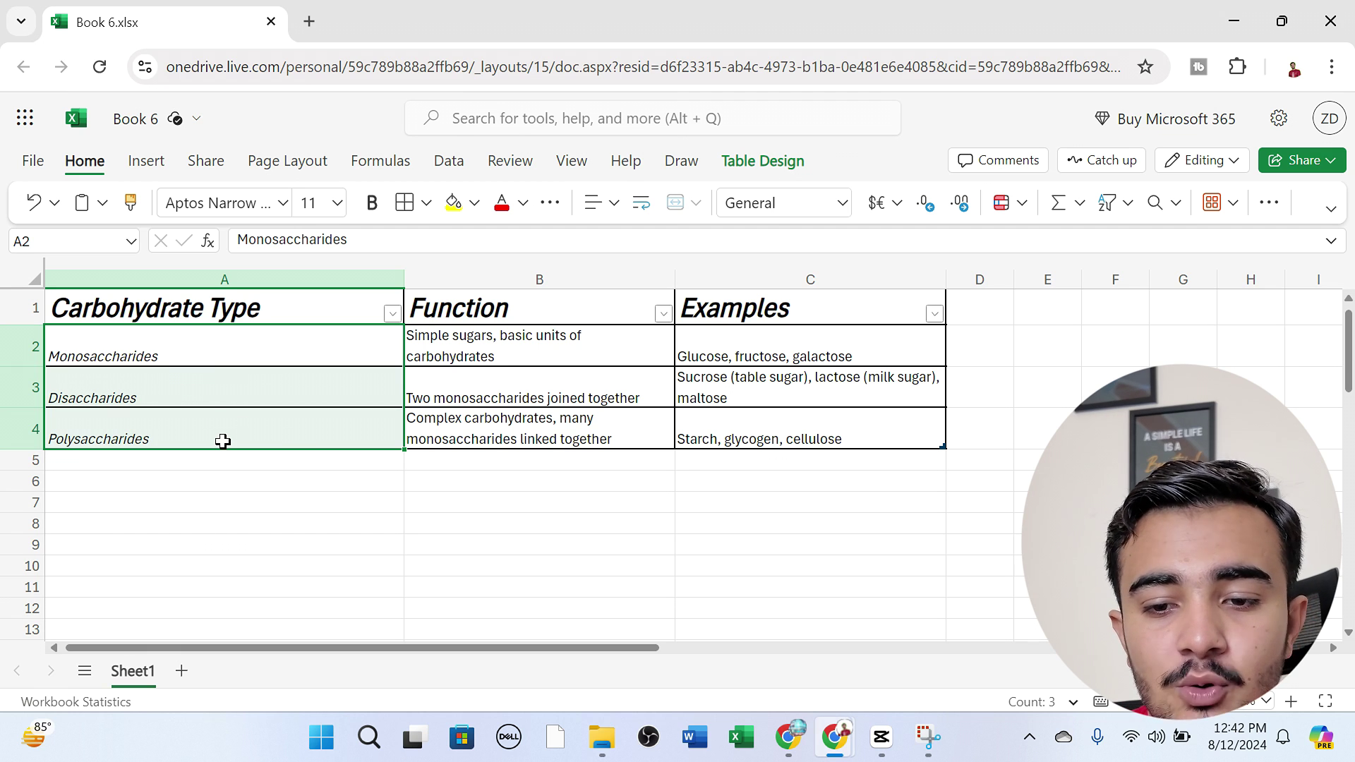
pyautogui.hotkey('ctrl', 'b')
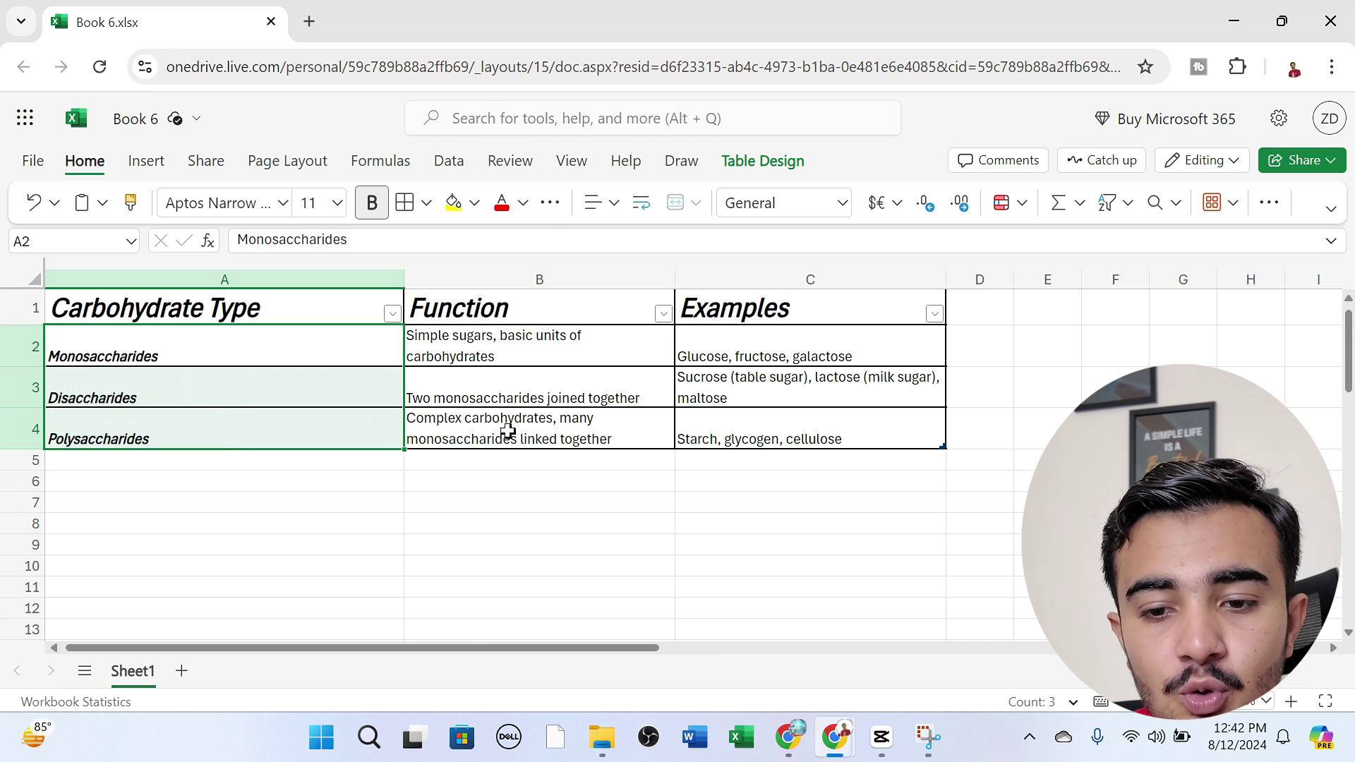
pyautogui.click(509, 431)
pyautogui.click(717, 540)
pyautogui.click(871, 457)
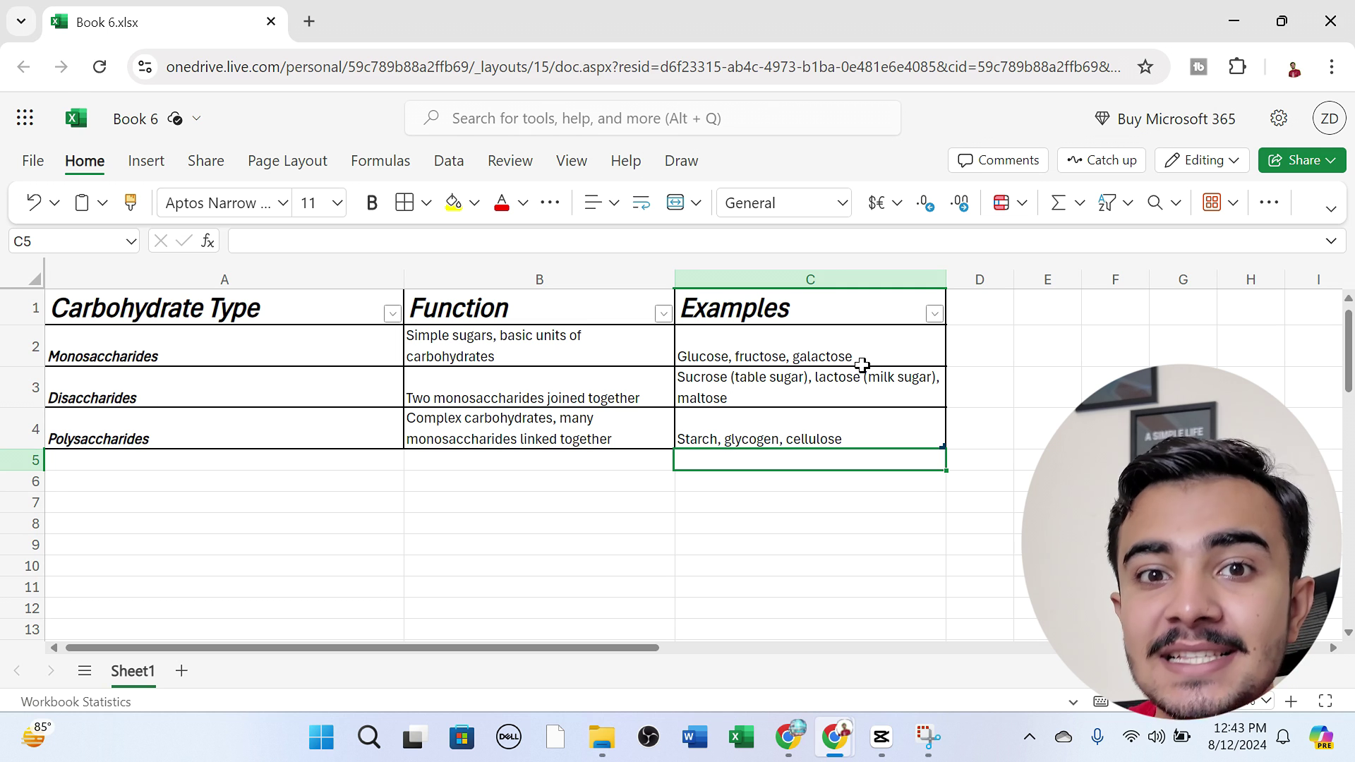
# Change the font color of the header row cells A1:C1 to the darker green theme color
pyautogui.click(317, 362)
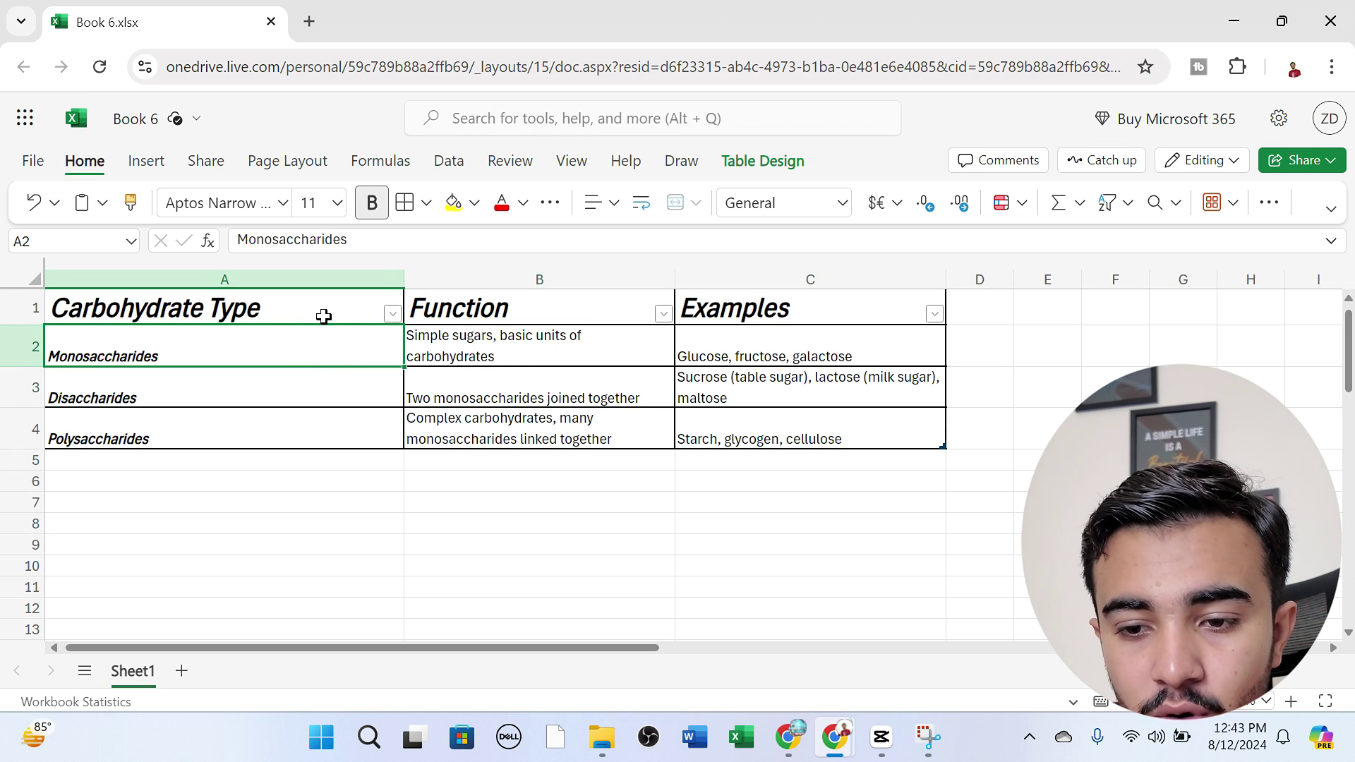
pyautogui.click(483, 432)
pyautogui.click(463, 492)
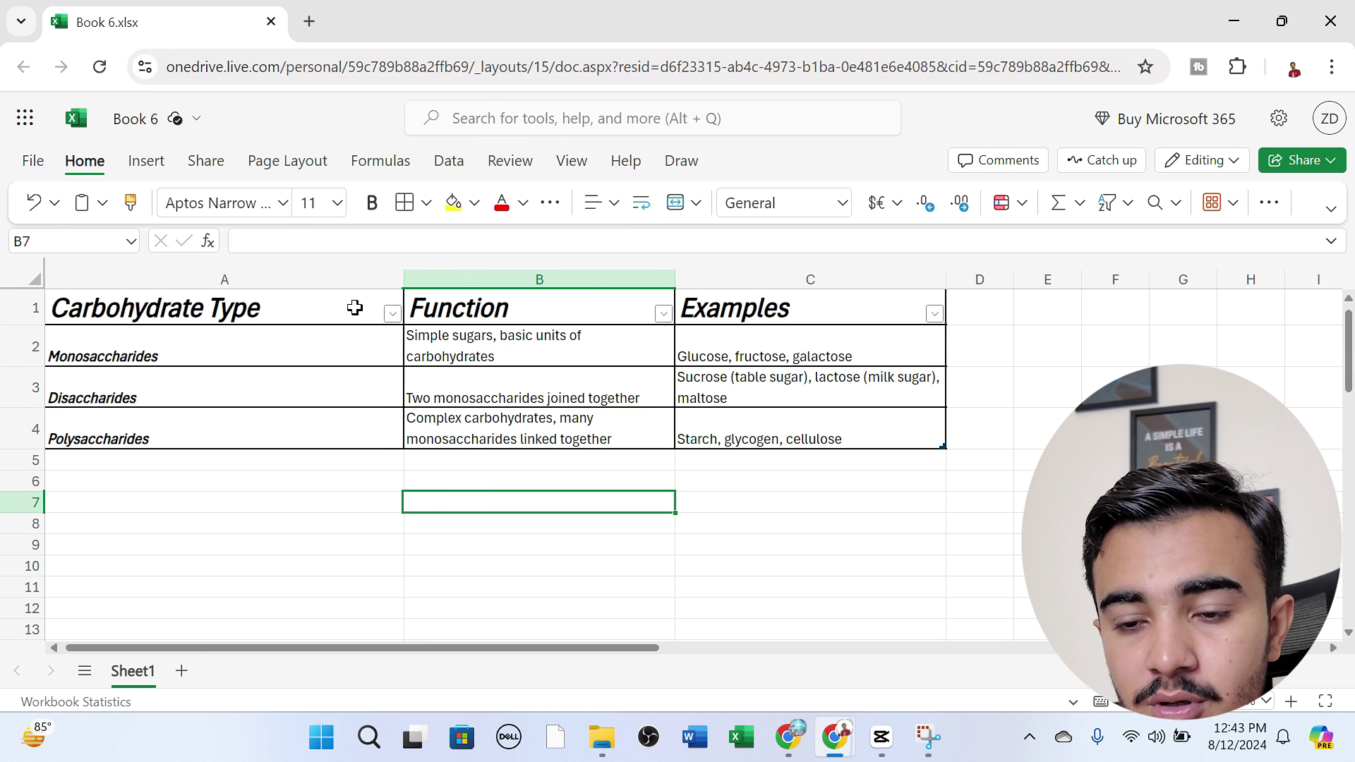
pyautogui.moveTo(354, 305); pyautogui.dragTo(792, 294)
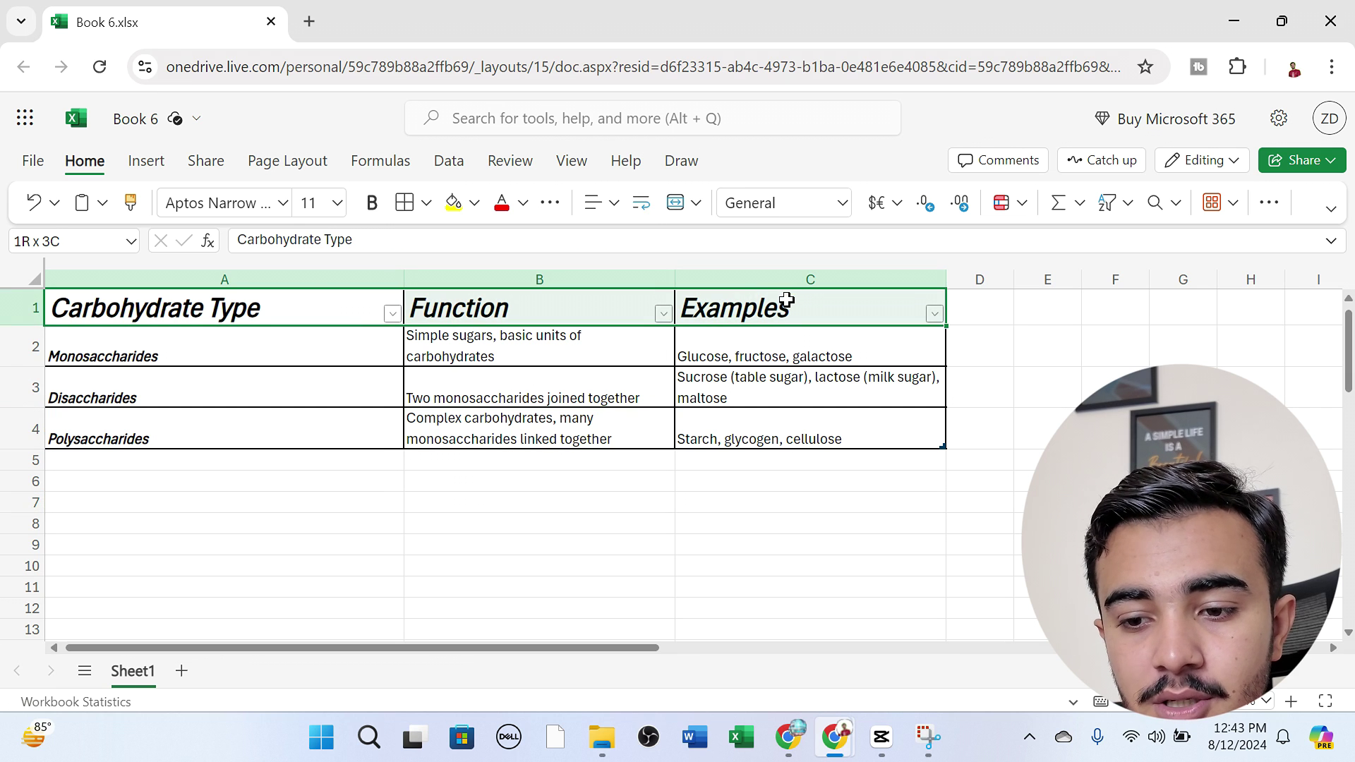
pyautogui.click(528, 205)
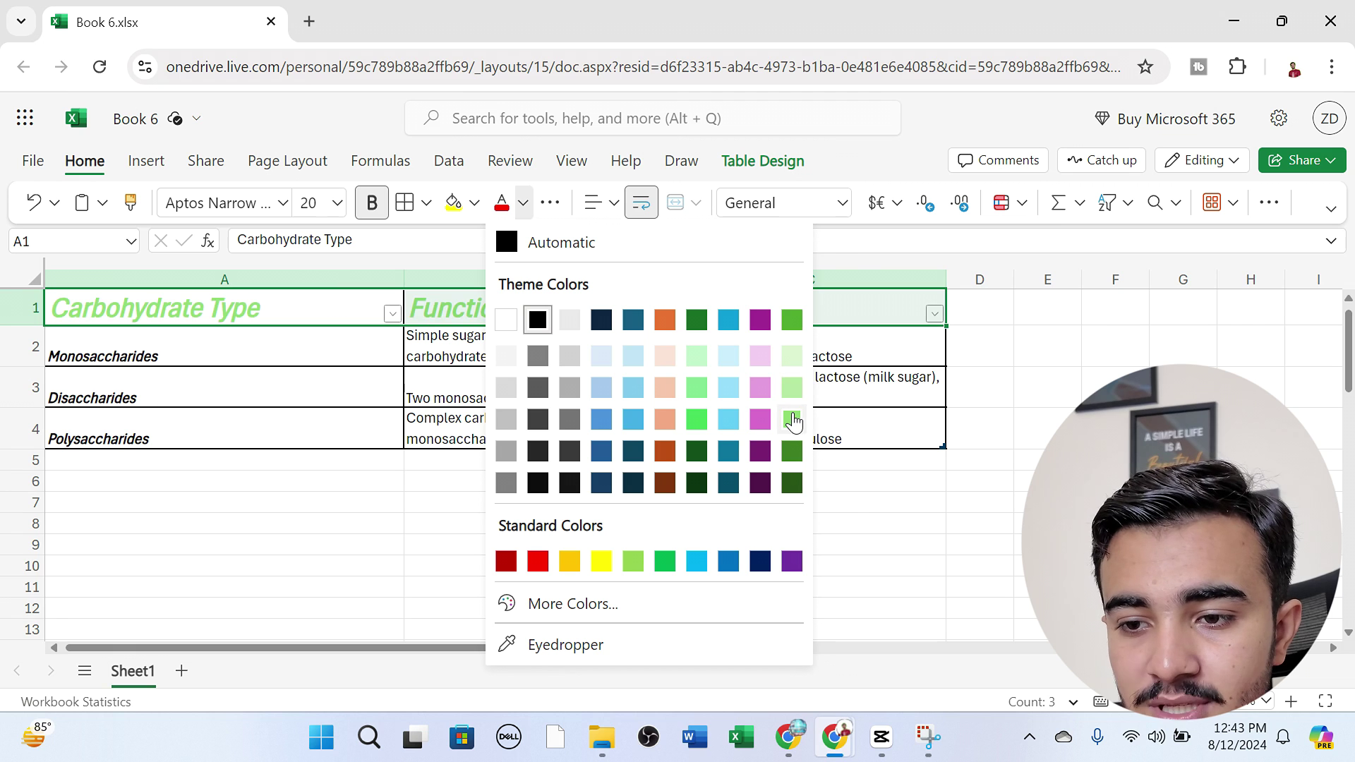
pyautogui.click(792, 452)
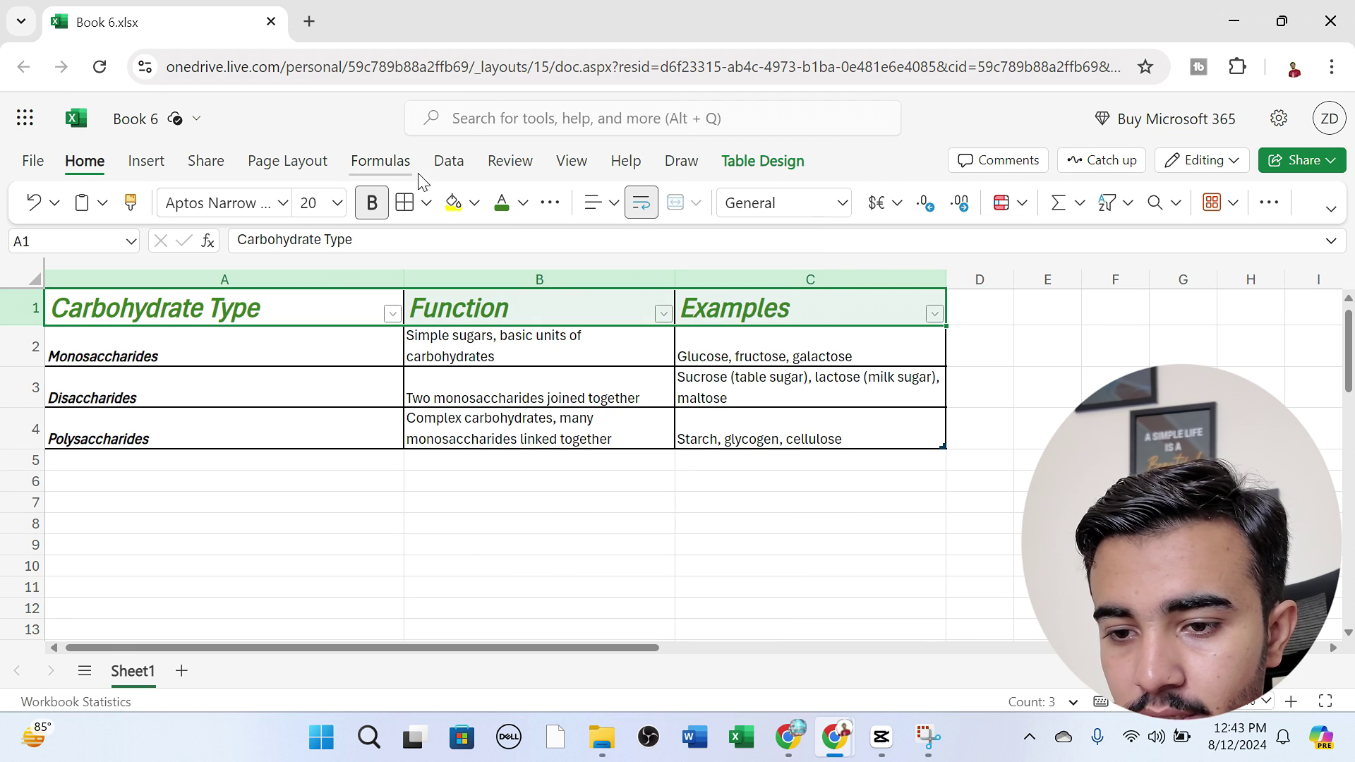
# Fill the header row cells A1:C1 with standard yellow
pyautogui.click(476, 202)
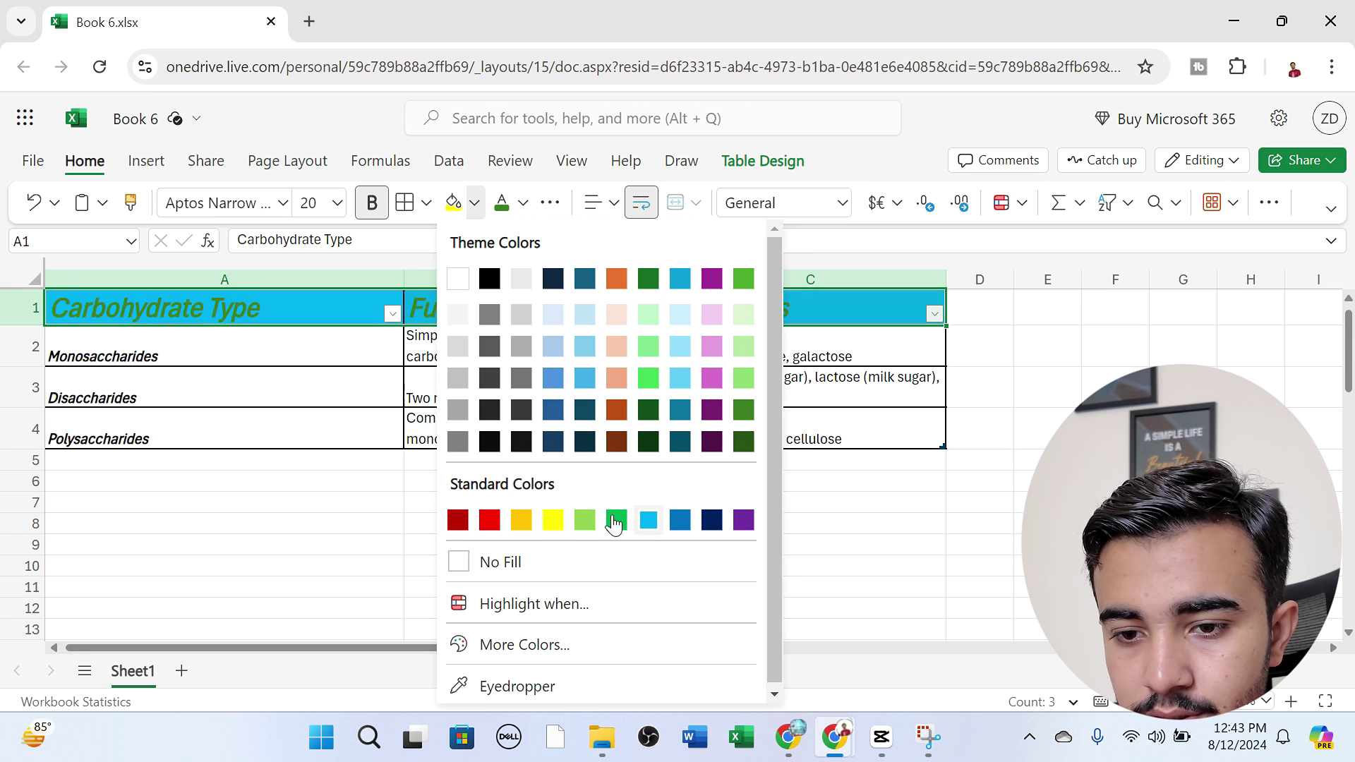
pyautogui.click(553, 521)
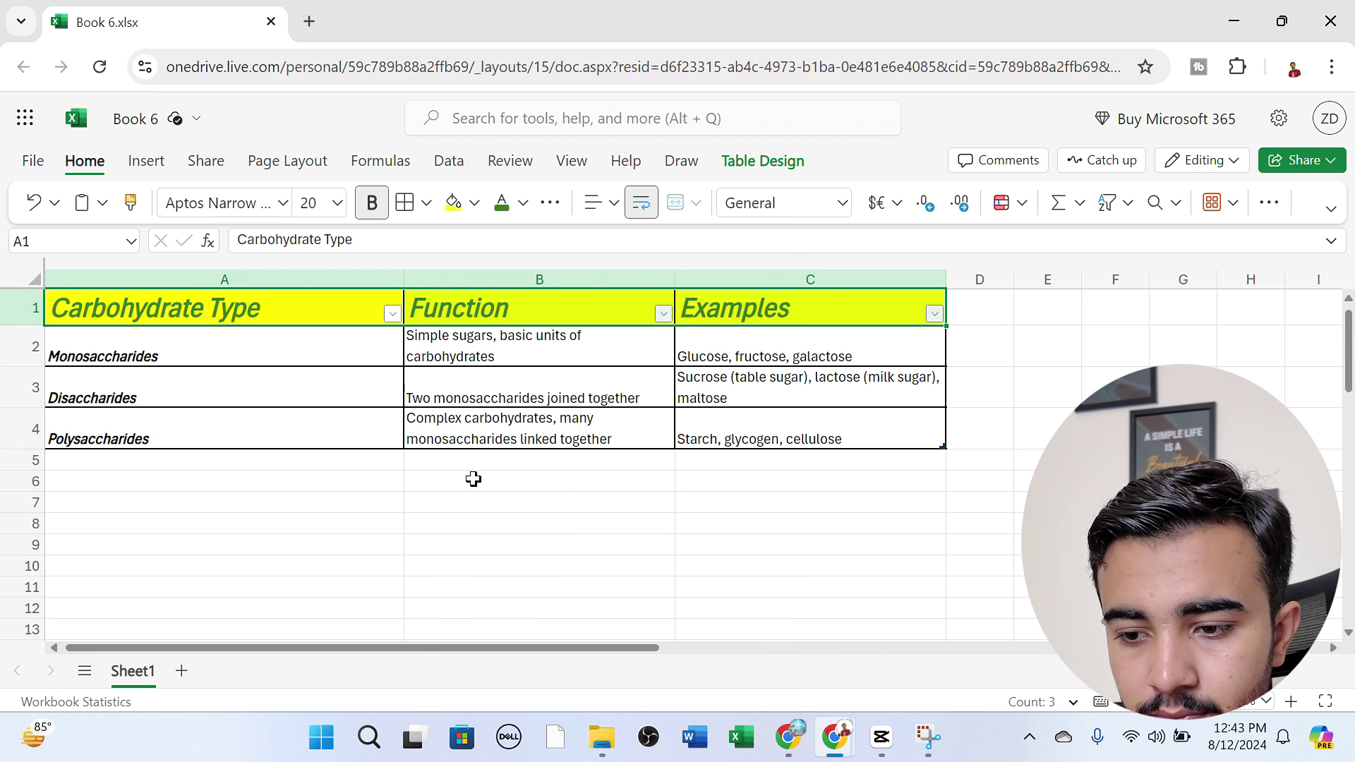
pyautogui.click(472, 480)
pyautogui.click(677, 469)
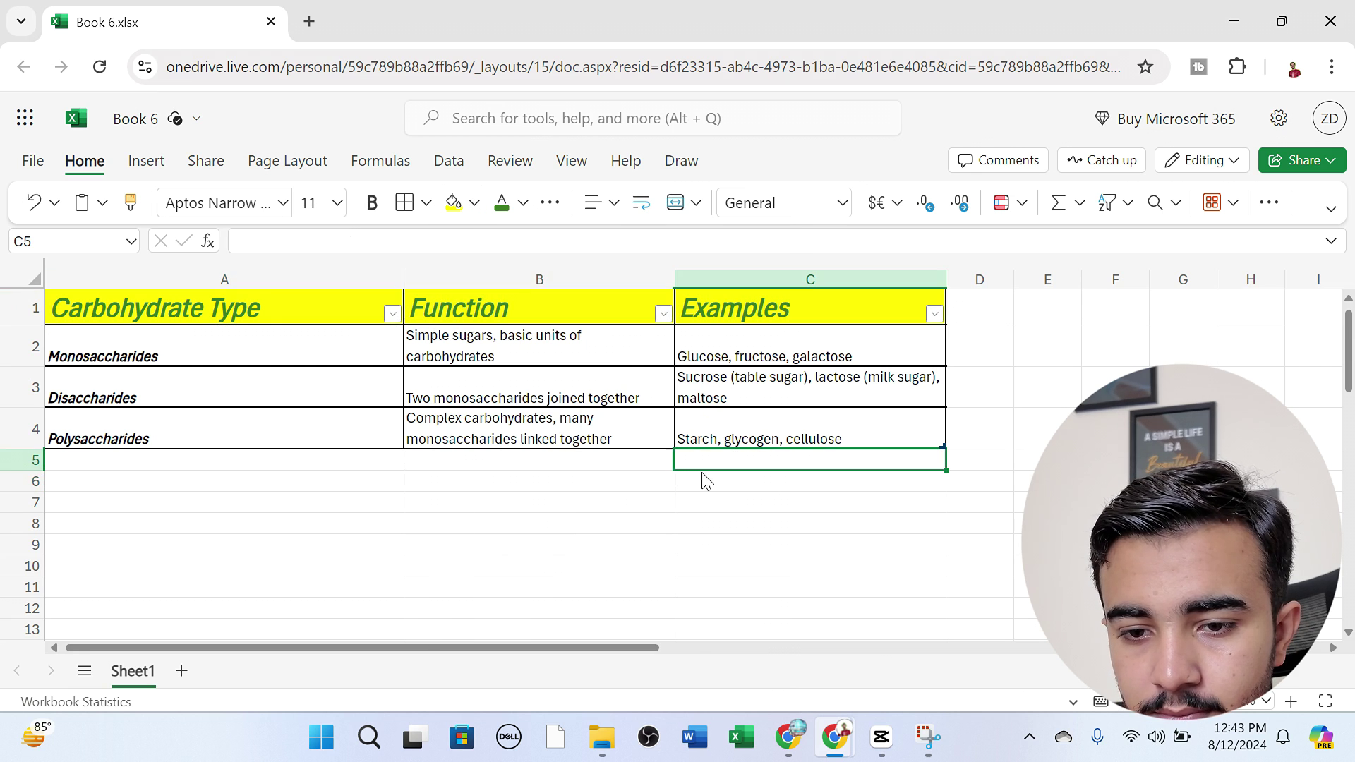
# Start renaming Sheet1, entering "TABLE FOR CARBOHYDRATE CLASSIFI" as its name
pyautogui.doubleClick(137, 674)
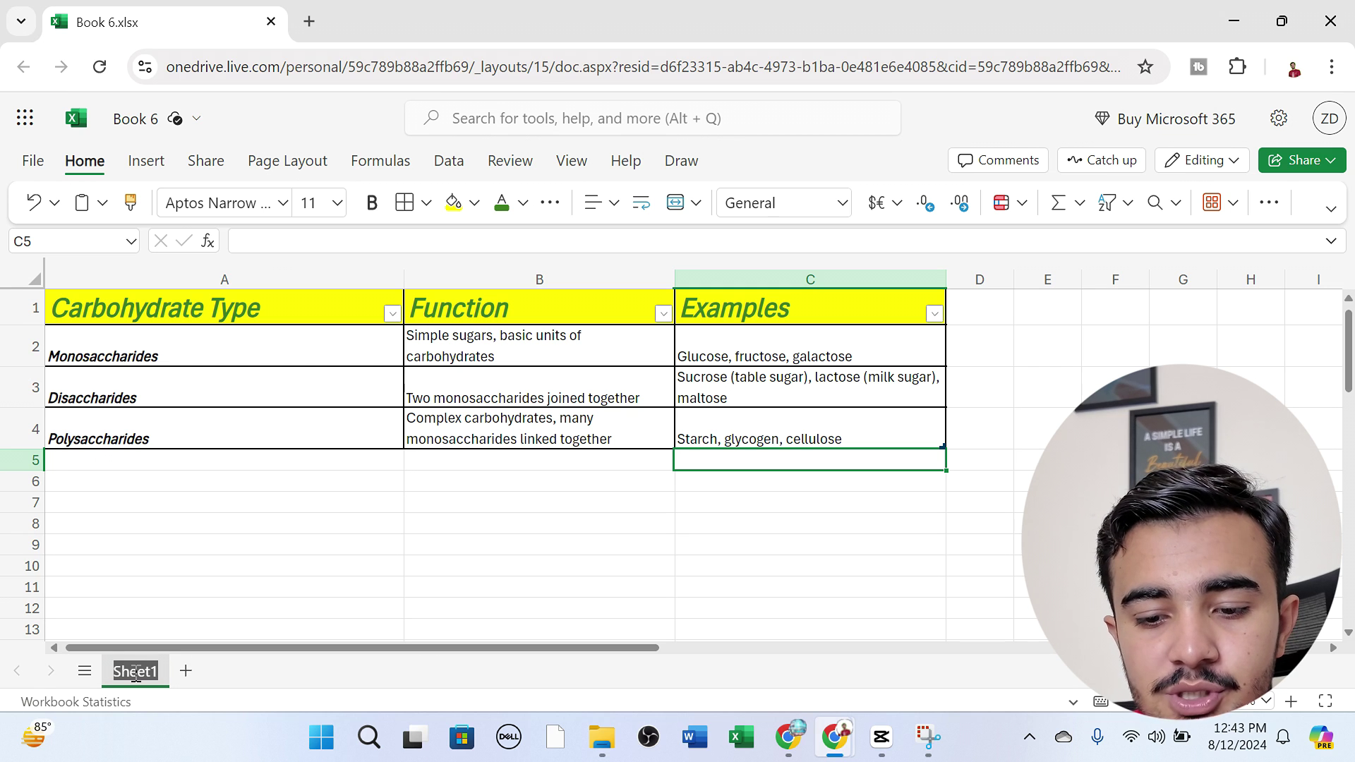
pyautogui.write('TA')
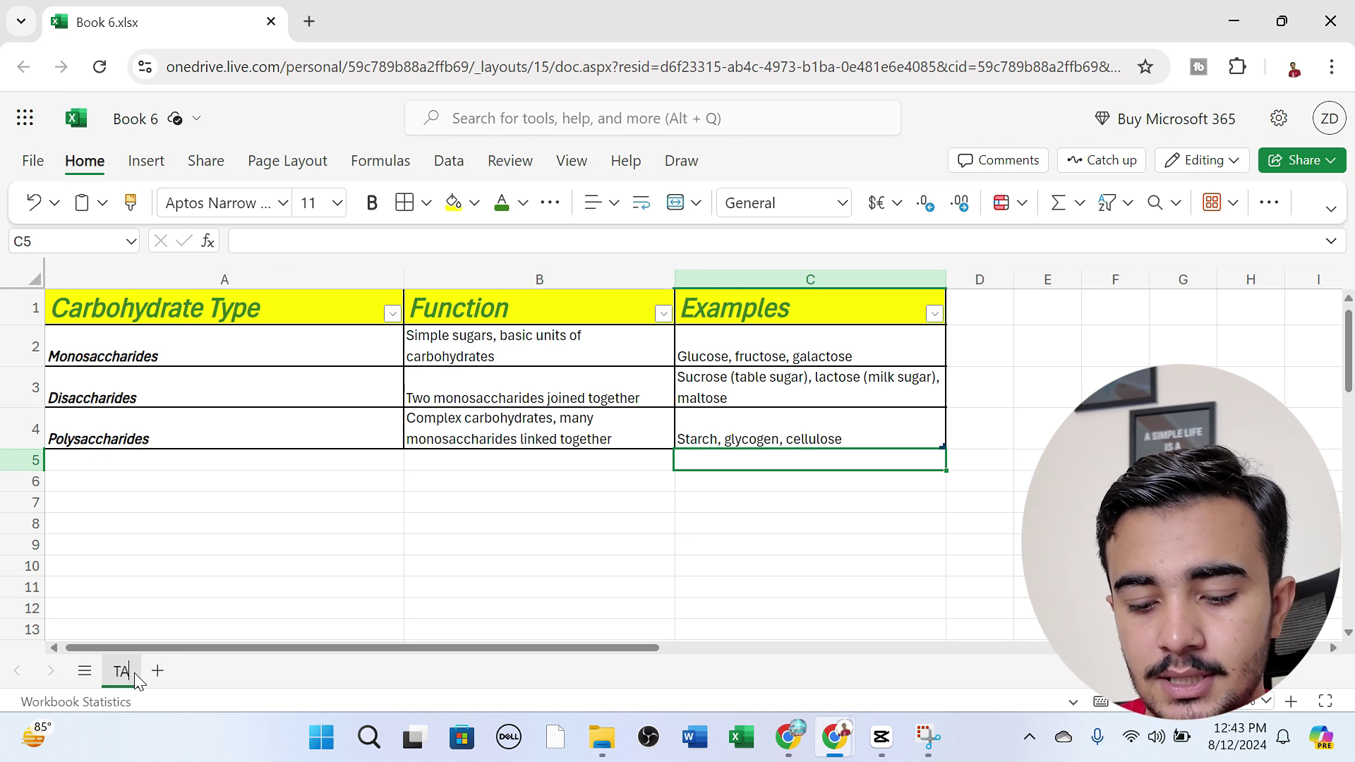
pyautogui.write('BLE')
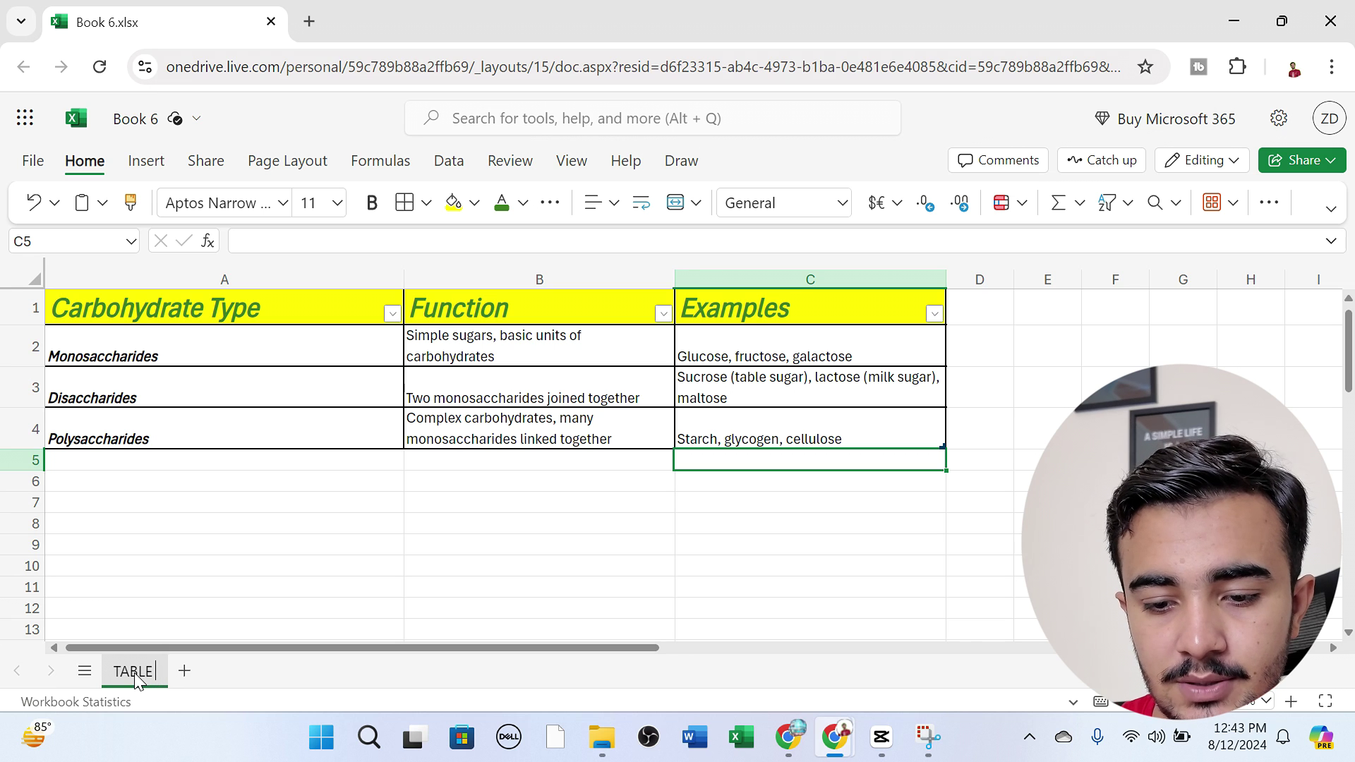
pyautogui.write(' FOR CARB')
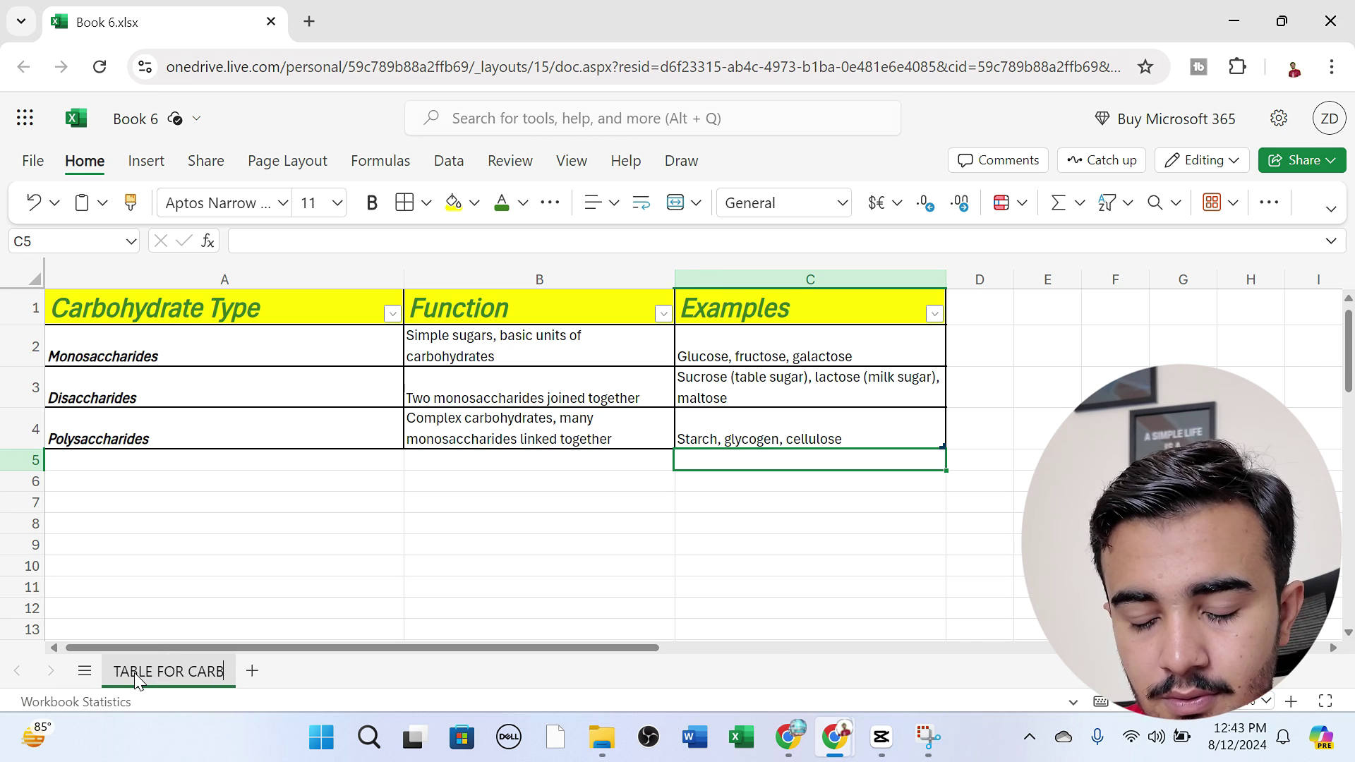
pyautogui.write('OHYDRATE C')
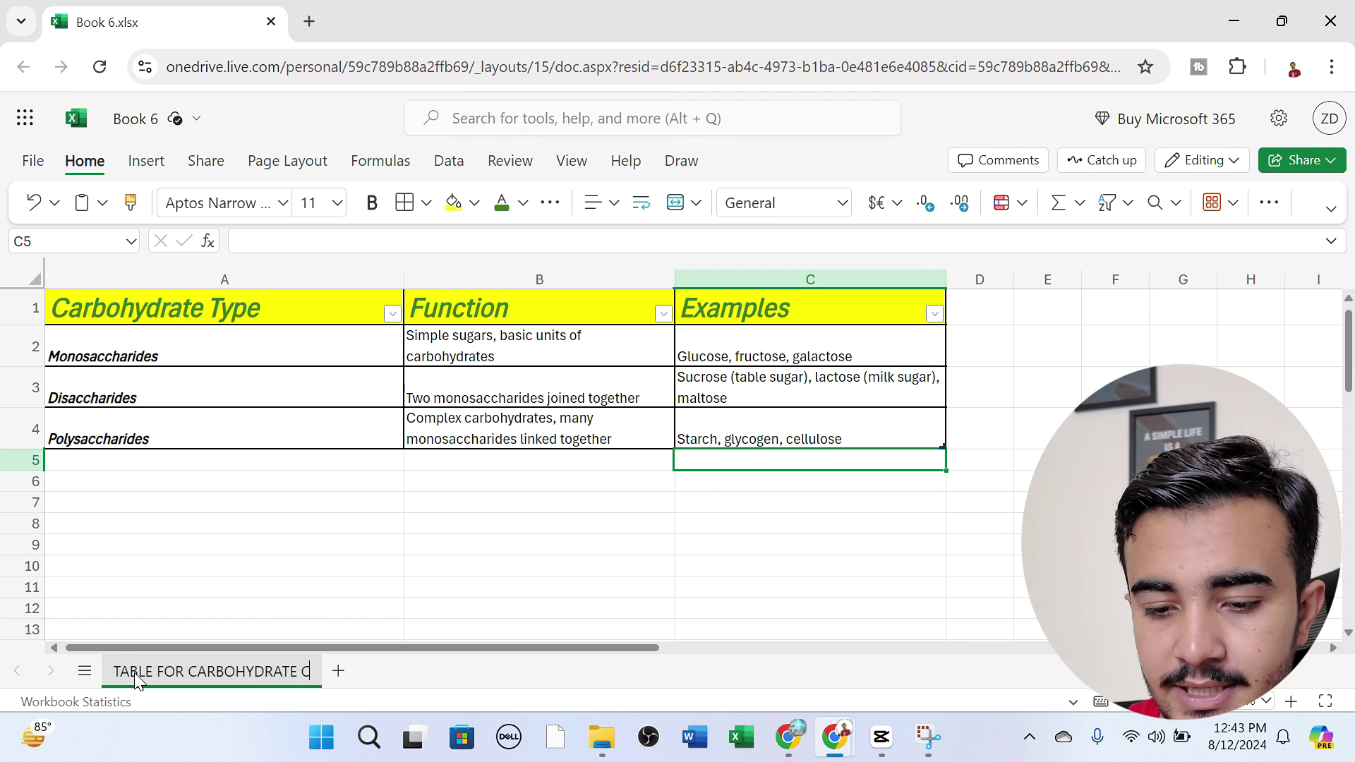
pyautogui.write('LASSIFI')
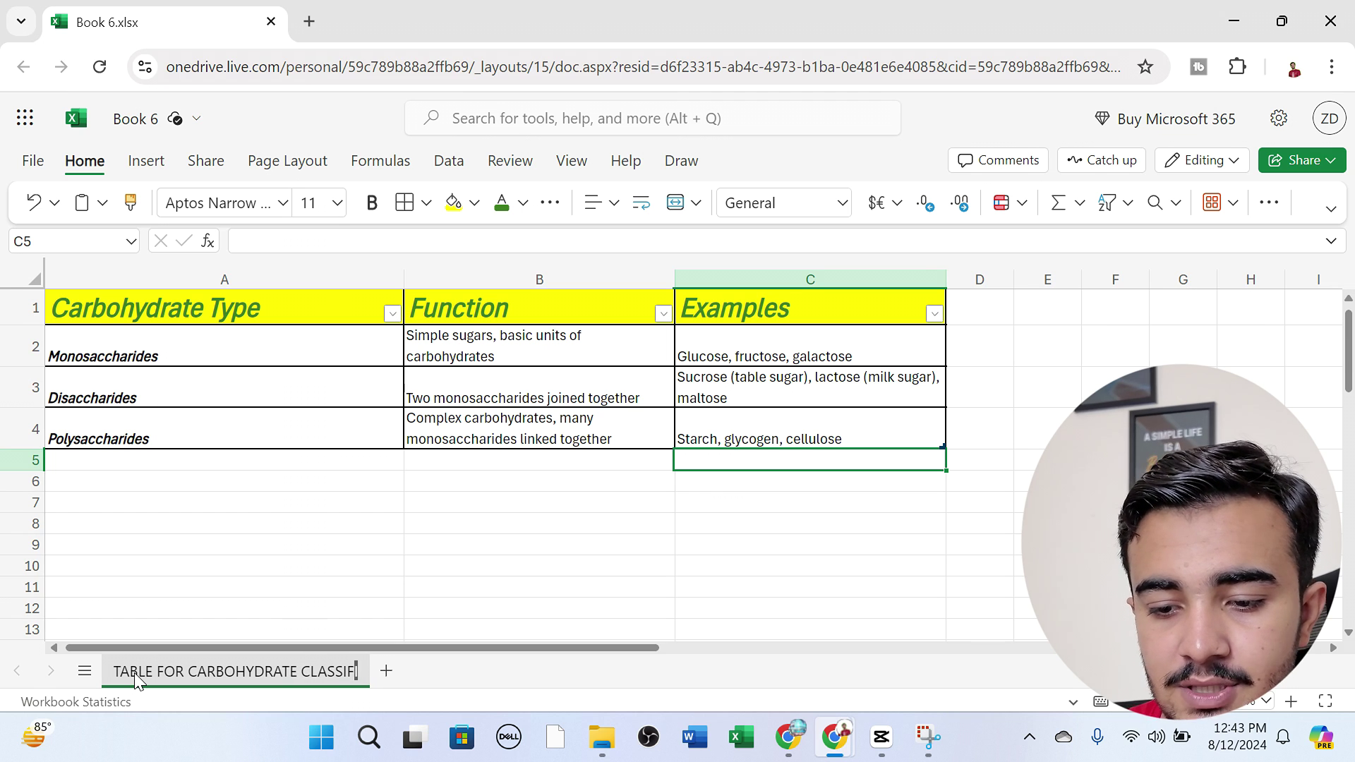
# Remove "TABLE FOR" from the sheet name and complete it as "CARBOHYDRATE CLASSIFICATIONS"
pyautogui.hotkey('shift', 'Left')
pyautogui.hotkey('shift', 'Left')
pyautogui.hotkey('shift', 'Left')
pyautogui.hotkey('shift', 'Left')
pyautogui.hotkey('shift', 'Left')
pyautogui.hotkey('shift', 'Left')
pyautogui.hotkey('shift', 'Left')
pyautogui.hotkey('shift', 'Left')
pyautogui.hotkey('shift', 'Left')
pyautogui.hotkey('shift', 'Left')
pyautogui.hotkey('shift', 'Left')
pyautogui.hotkey('shift', 'Left')
pyautogui.hotkey('shift', 'Left')
pyautogui.hotkey('shift', 'Left')
pyautogui.hotkey('shift', 'Left')
pyautogui.hotkey('shift', 'Left')
pyautogui.hotkey('shift', 'Left')
pyautogui.hotkey('shift', 'Left')
pyautogui.hotkey('shift', 'Left')
pyautogui.hotkey('shift', 'Left')
pyautogui.hotkey('ctrl', 'c')
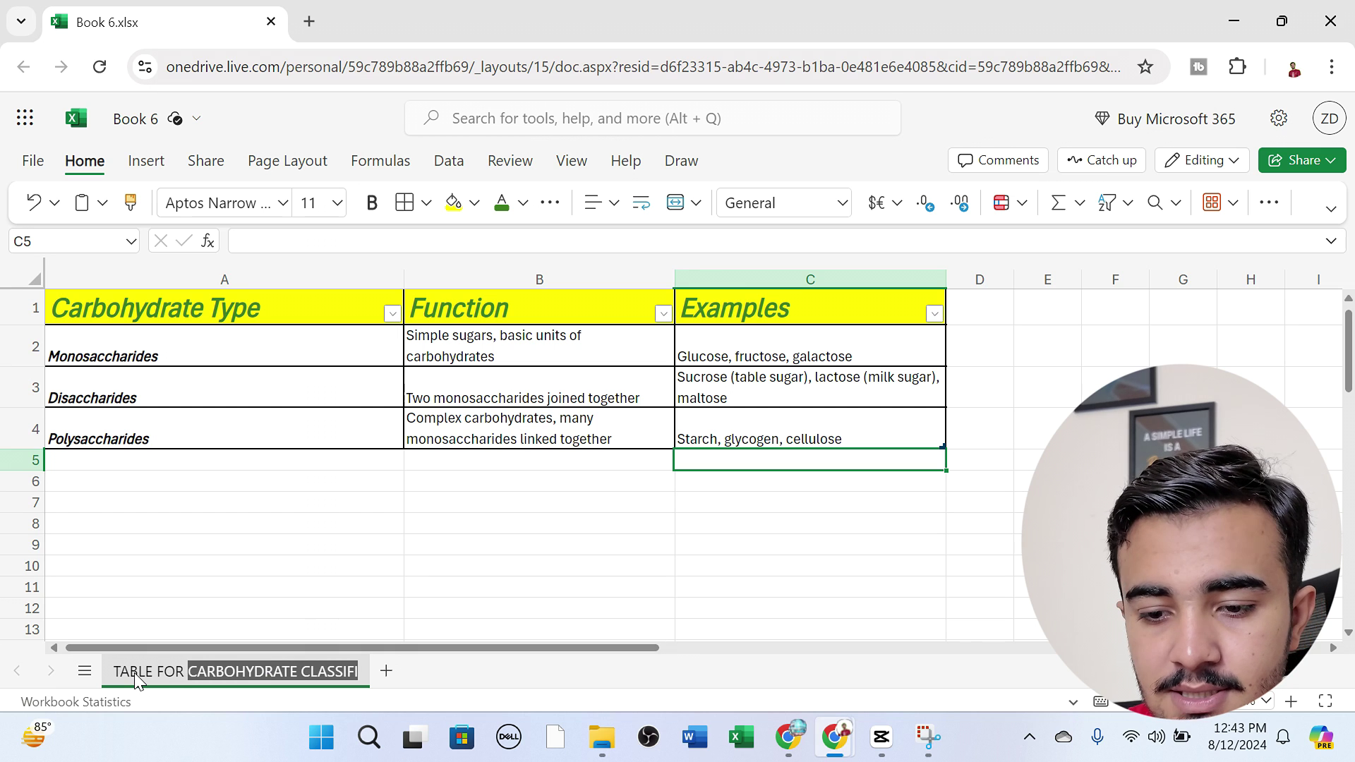
pyautogui.press('BackSpace')
pyautogui.hotkey('shift', 'Left')
pyautogui.hotkey('shift', 'Left')
pyautogui.hotkey('shift', 'Left')
pyautogui.hotkey('shift', 'Left')
pyautogui.hotkey('shift', 'Left')
pyautogui.hotkey('shift', 'Left')
pyautogui.hotkey('shift', 'Left')
pyautogui.hotkey('shift', 'Left')
pyautogui.hotkey('shift', 'Left')
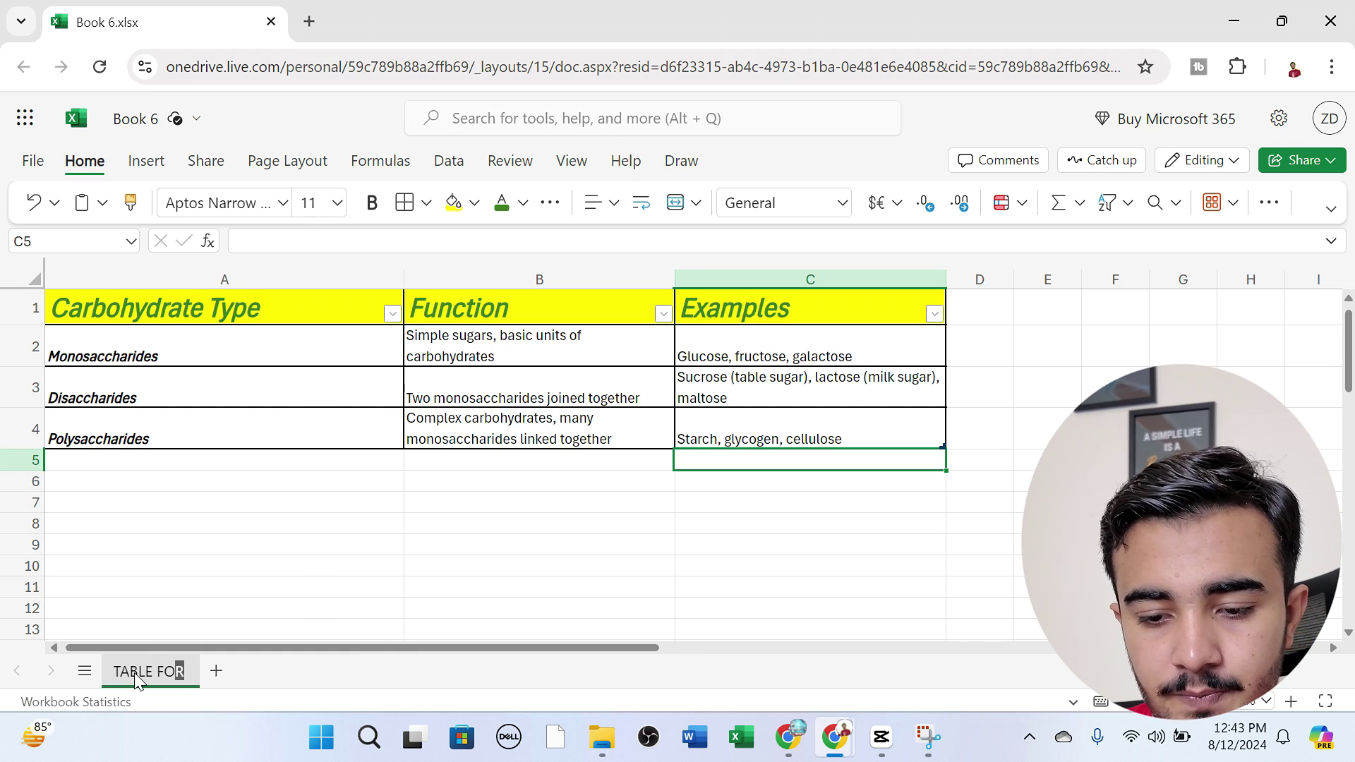
pyautogui.press('BackSpace')
pyautogui.hotkey('ctrl', 'v')
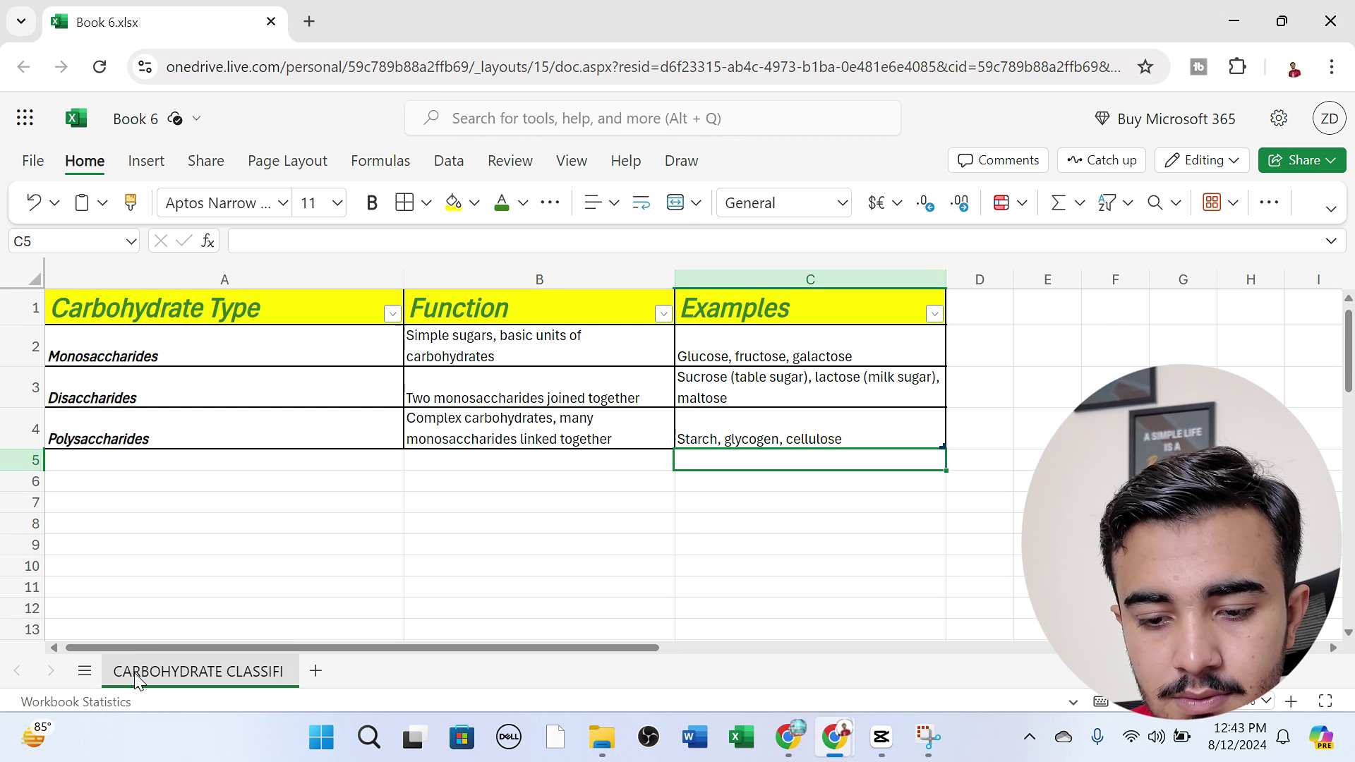
pyautogui.write('CATIONS')
pyautogui.press('Return')
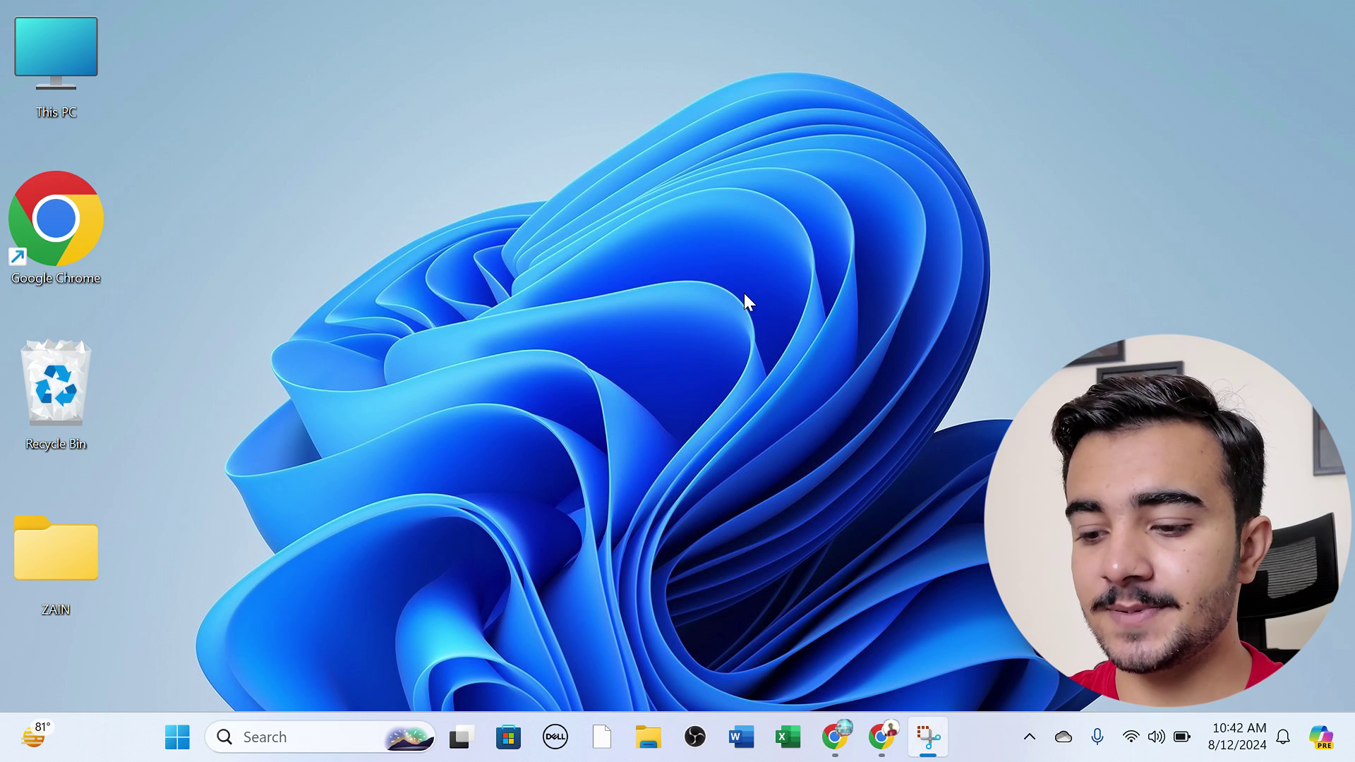
# Switch to the Google Docs document "Benefits Of Using Ctrl + I", italicize the Quick Formatting, Emphasis and Consistency lines, and remove the italics again
pyautogui.click(881, 737)
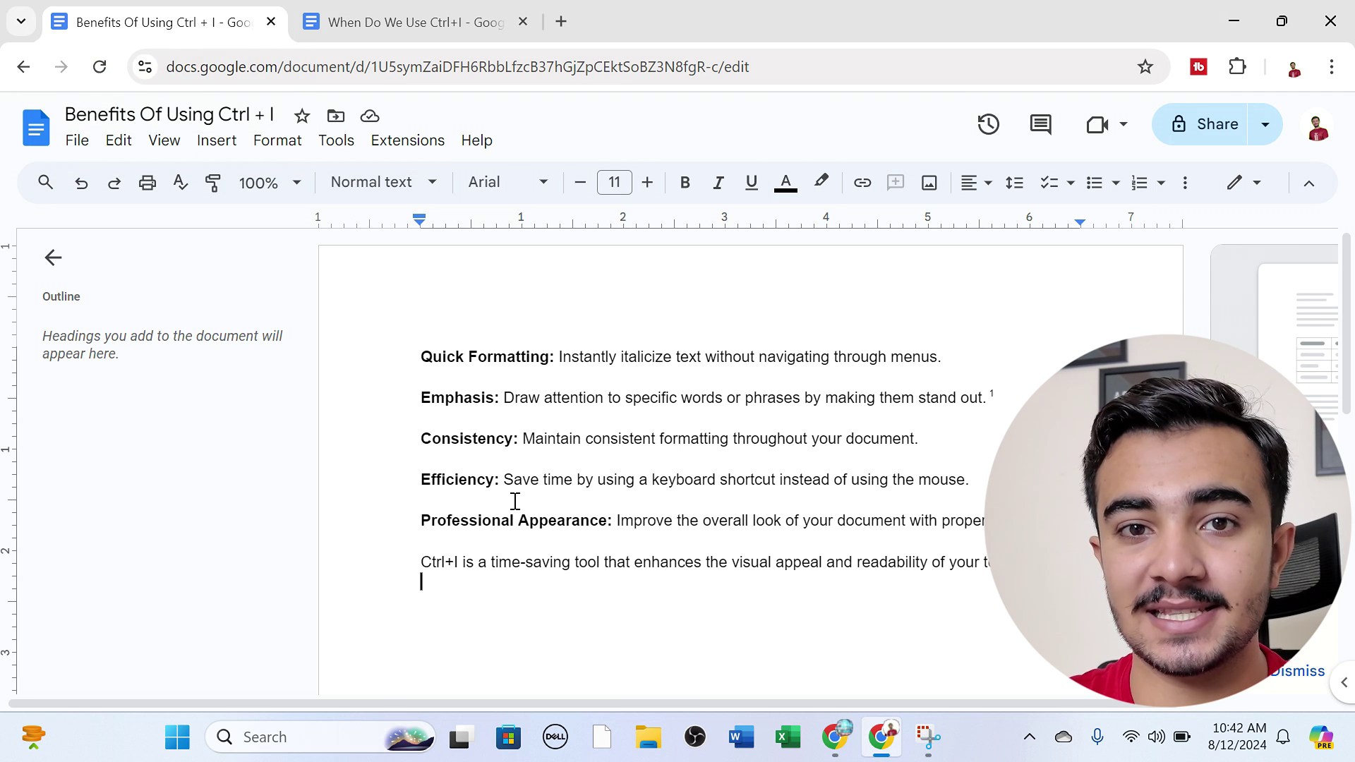
pyautogui.click(424, 357)
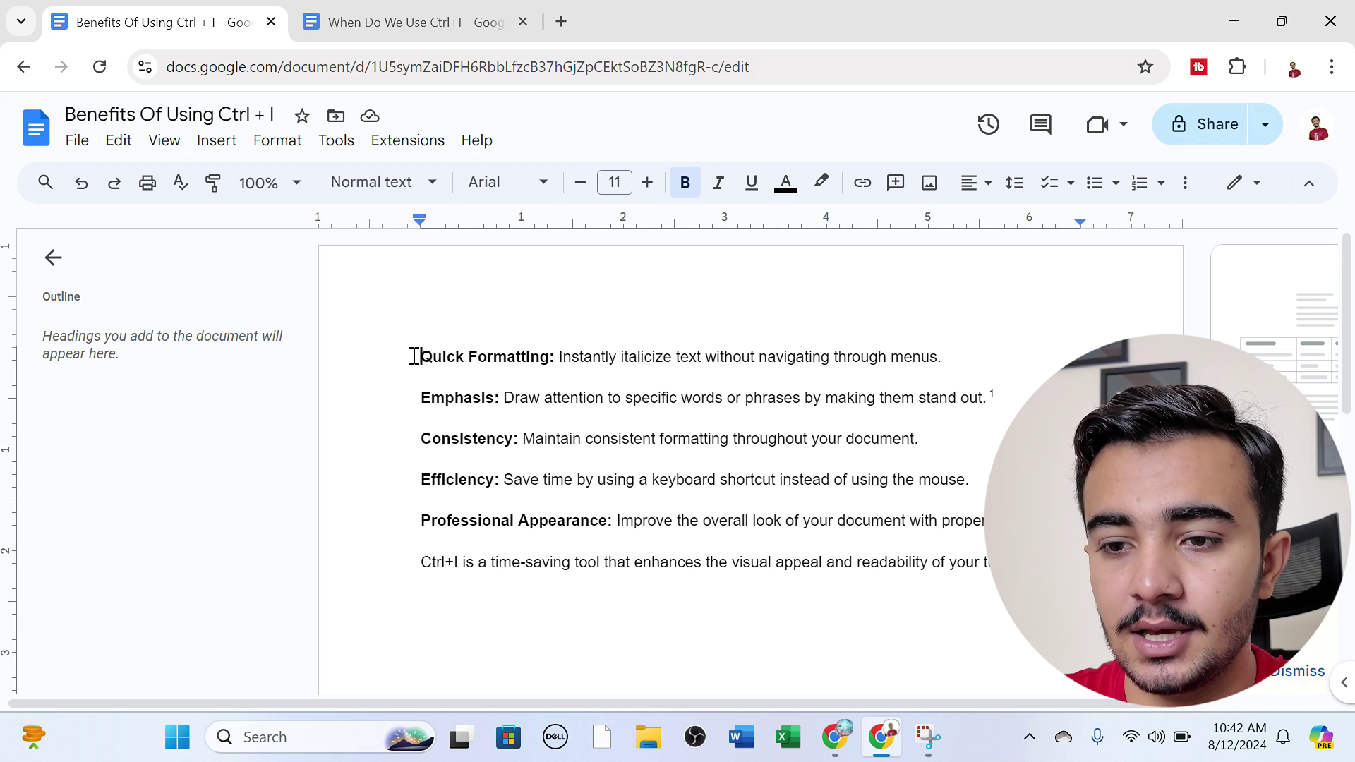
pyautogui.moveTo(415, 357); pyautogui.dragTo(944, 435)
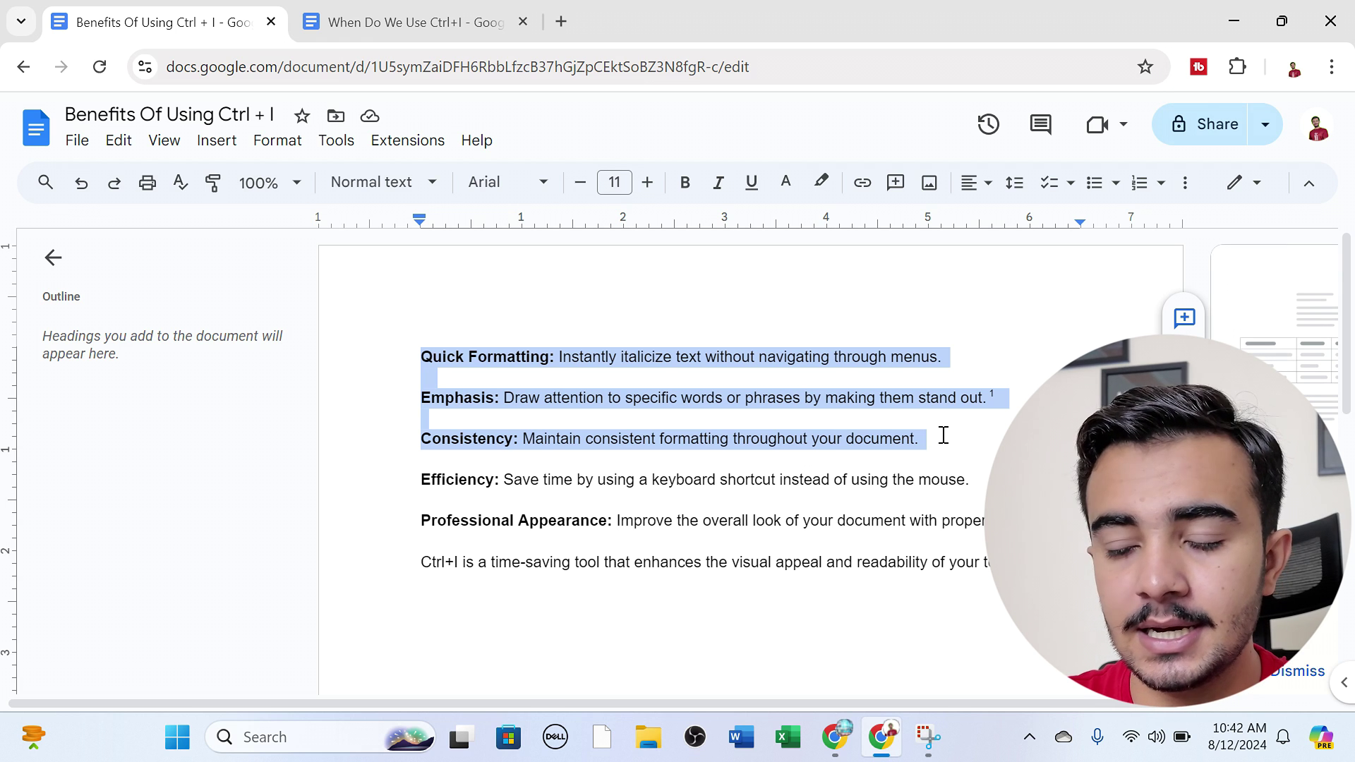
pyautogui.hotkey('ctrl', 'i')
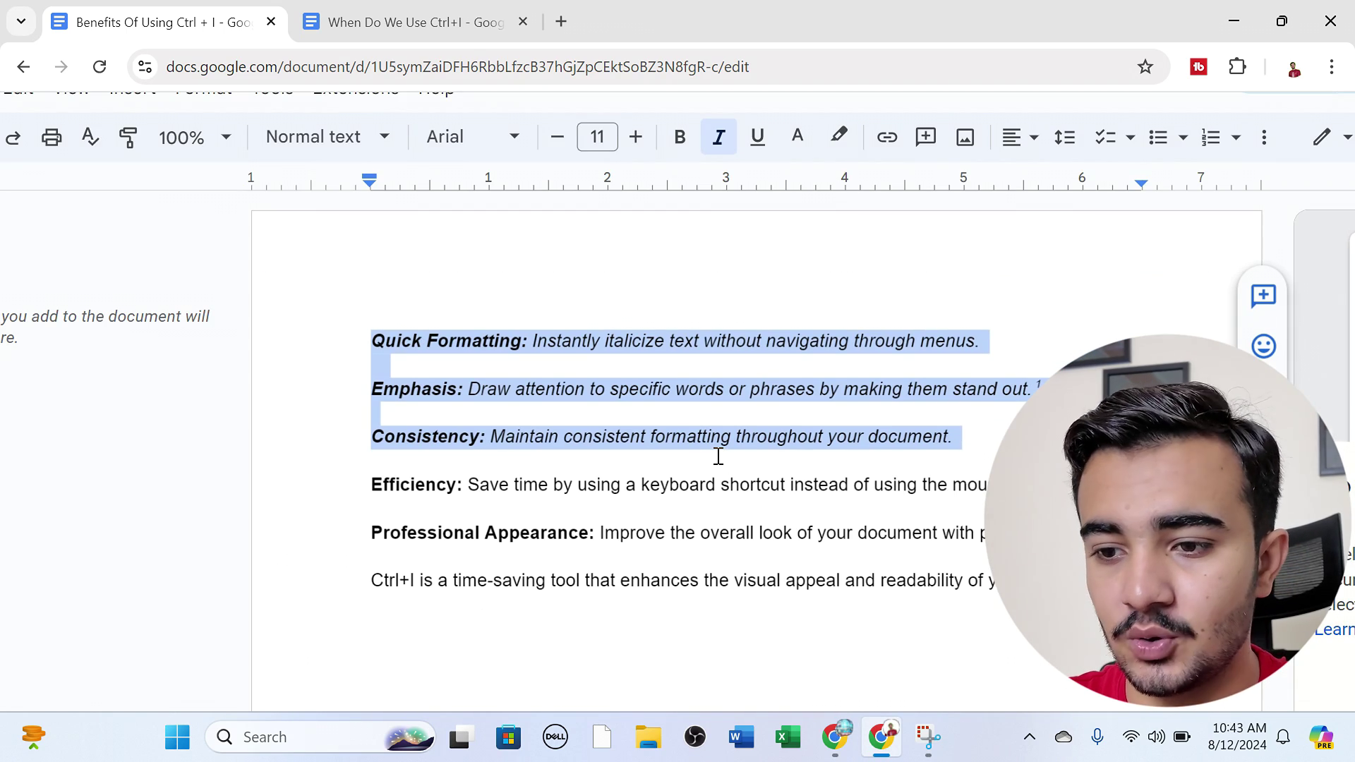
pyautogui.hotkey('ctrl', 'i')
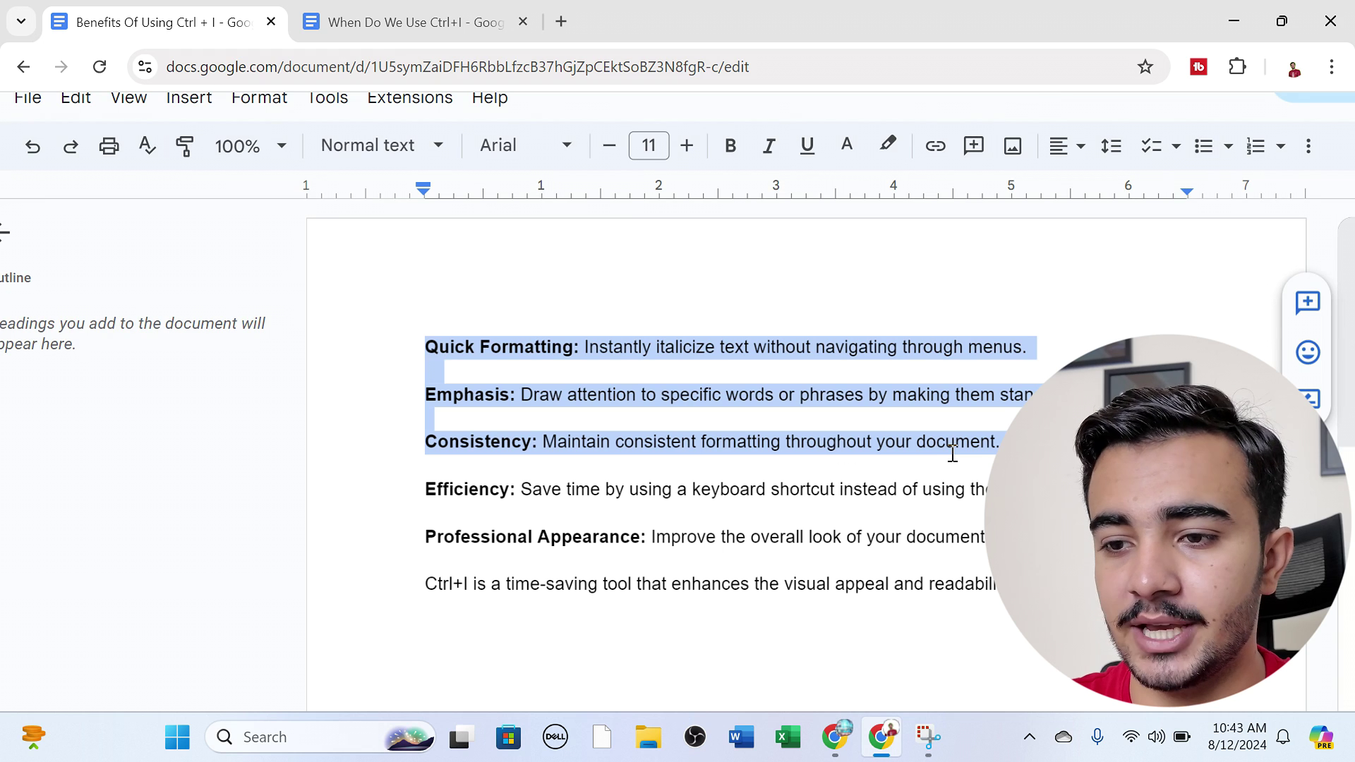
pyautogui.click(1001, 441)
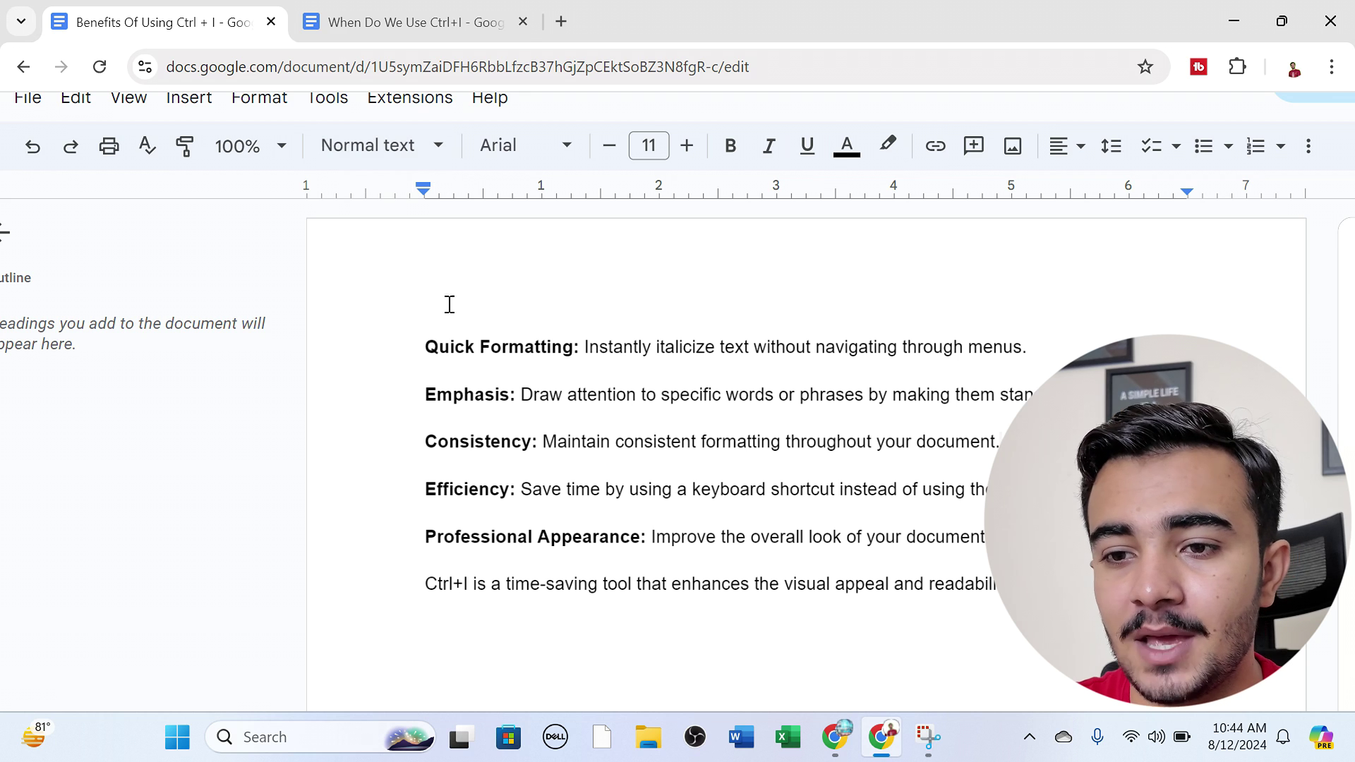
# Open the "When Do We Use Ctrl+I" document and read through its Titles of Works section
pyautogui.click(388, 10)
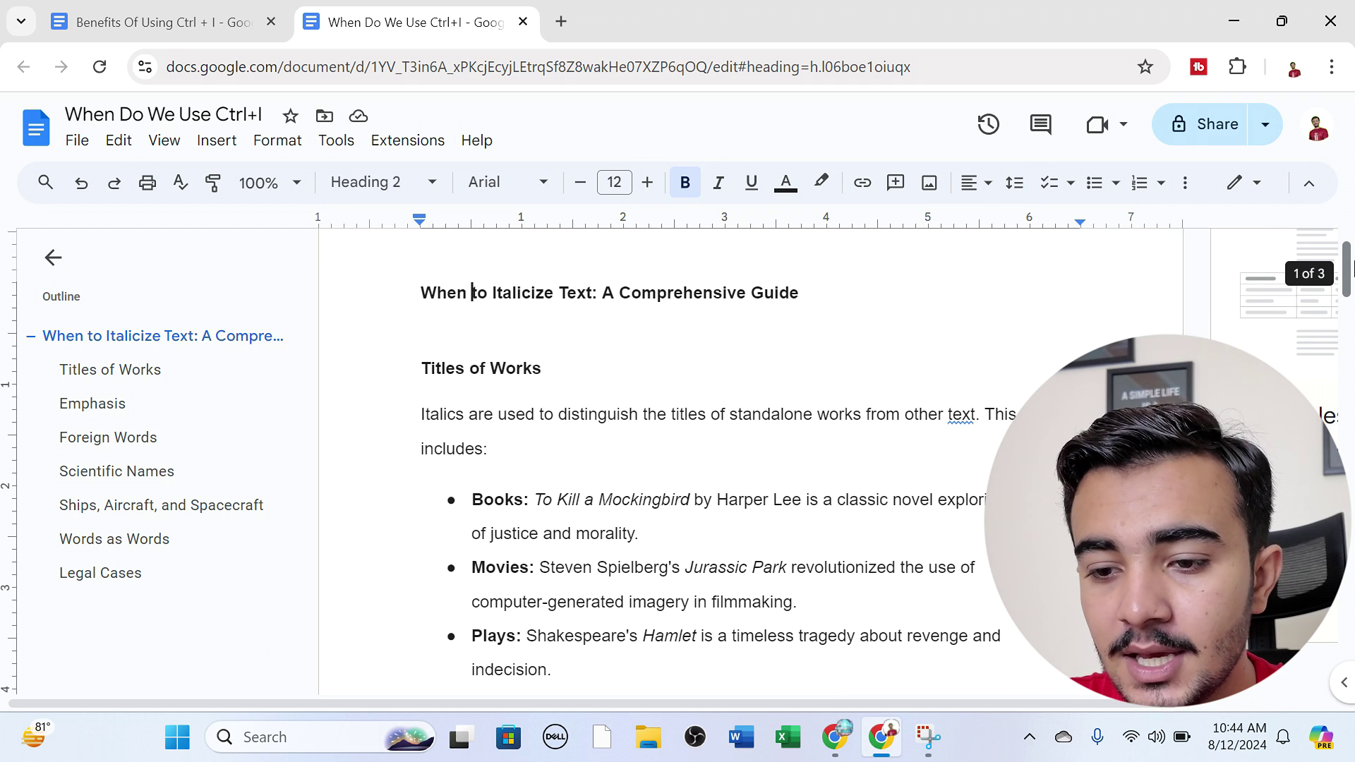
pyautogui.scroll(-2, 1353, 281)
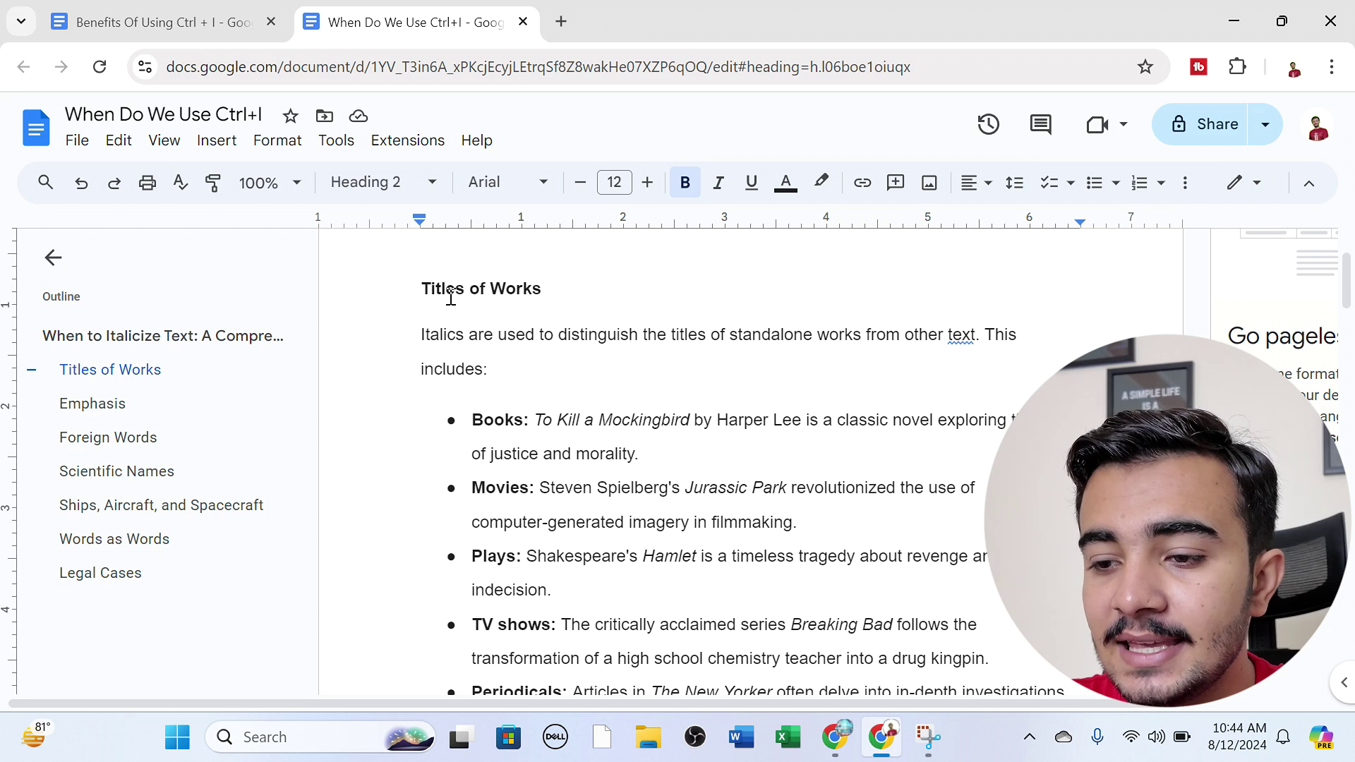
pyautogui.scroll(-3, 1349, 289)
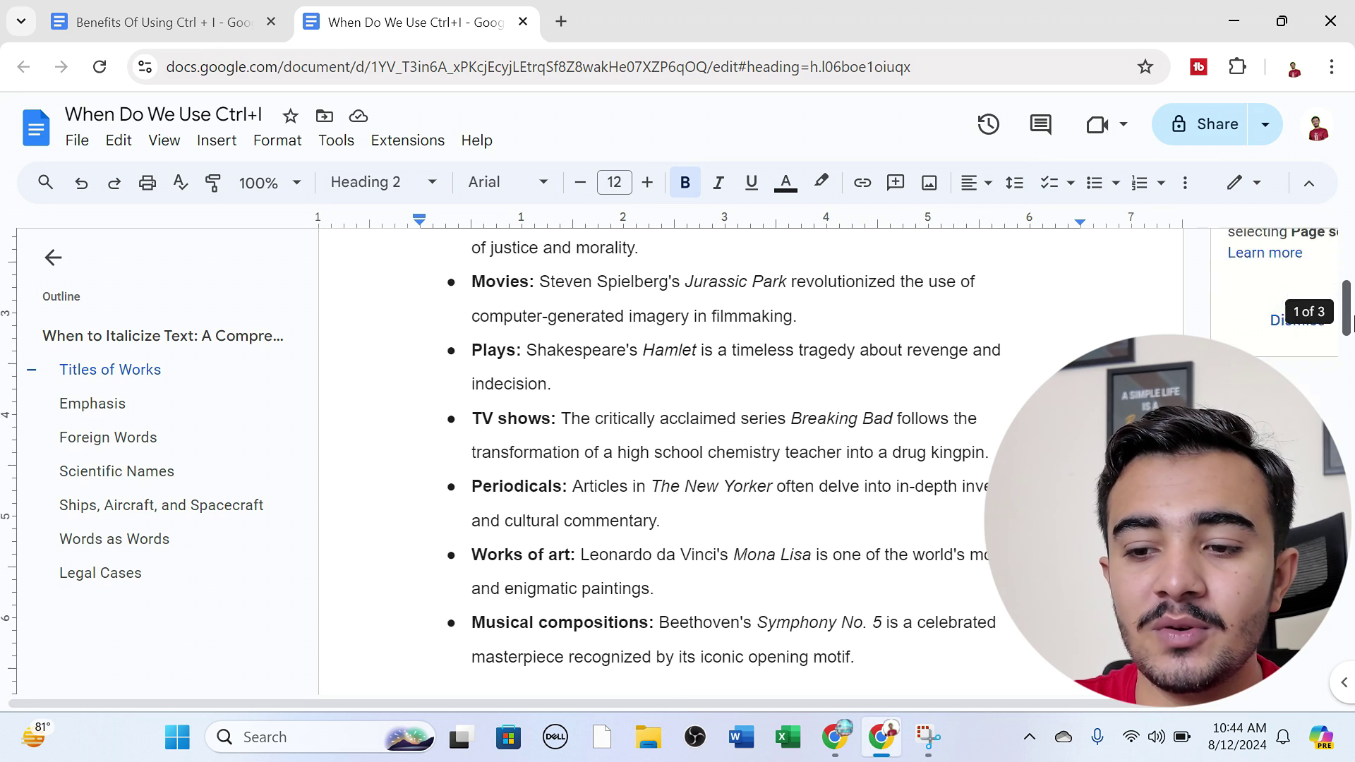
pyautogui.scroll(3, 1349, 290)
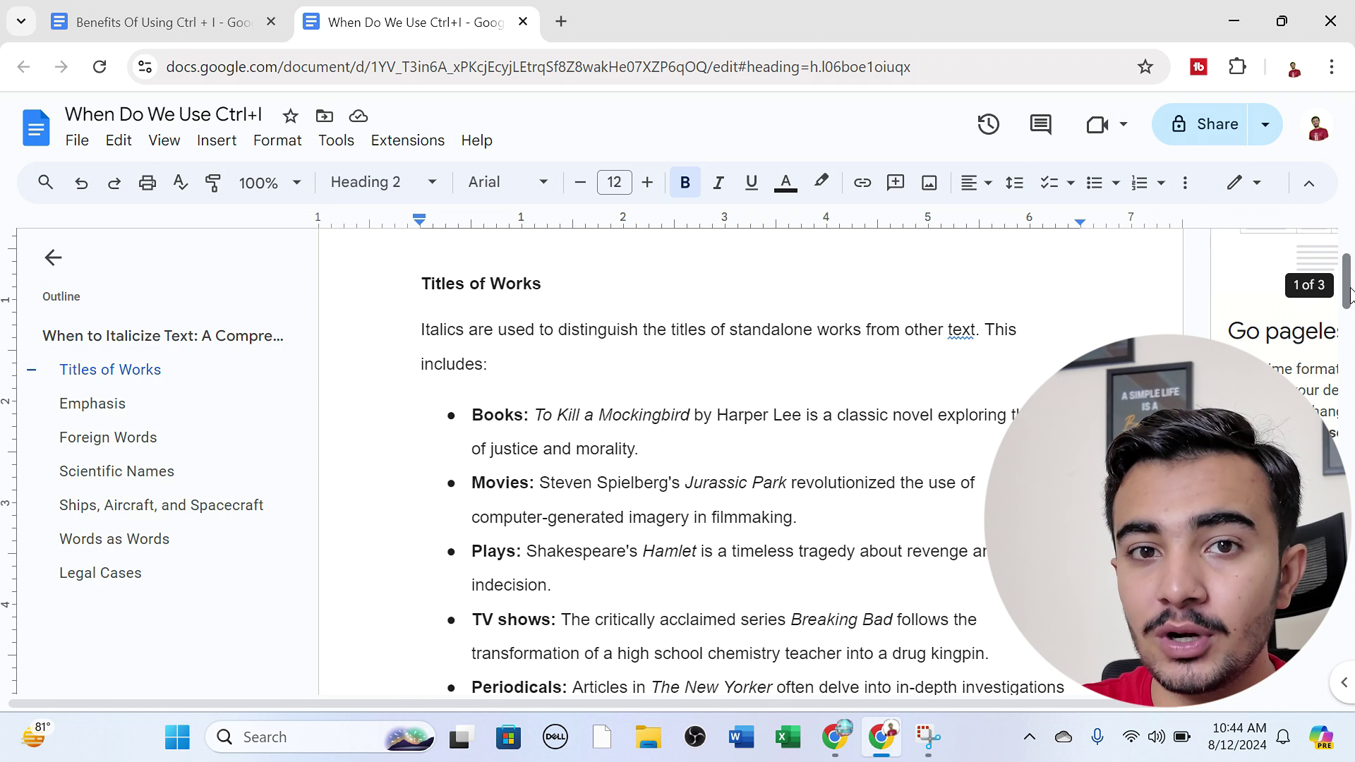
pyautogui.moveTo(1350, 286); pyautogui.dragTo(1350, 293)
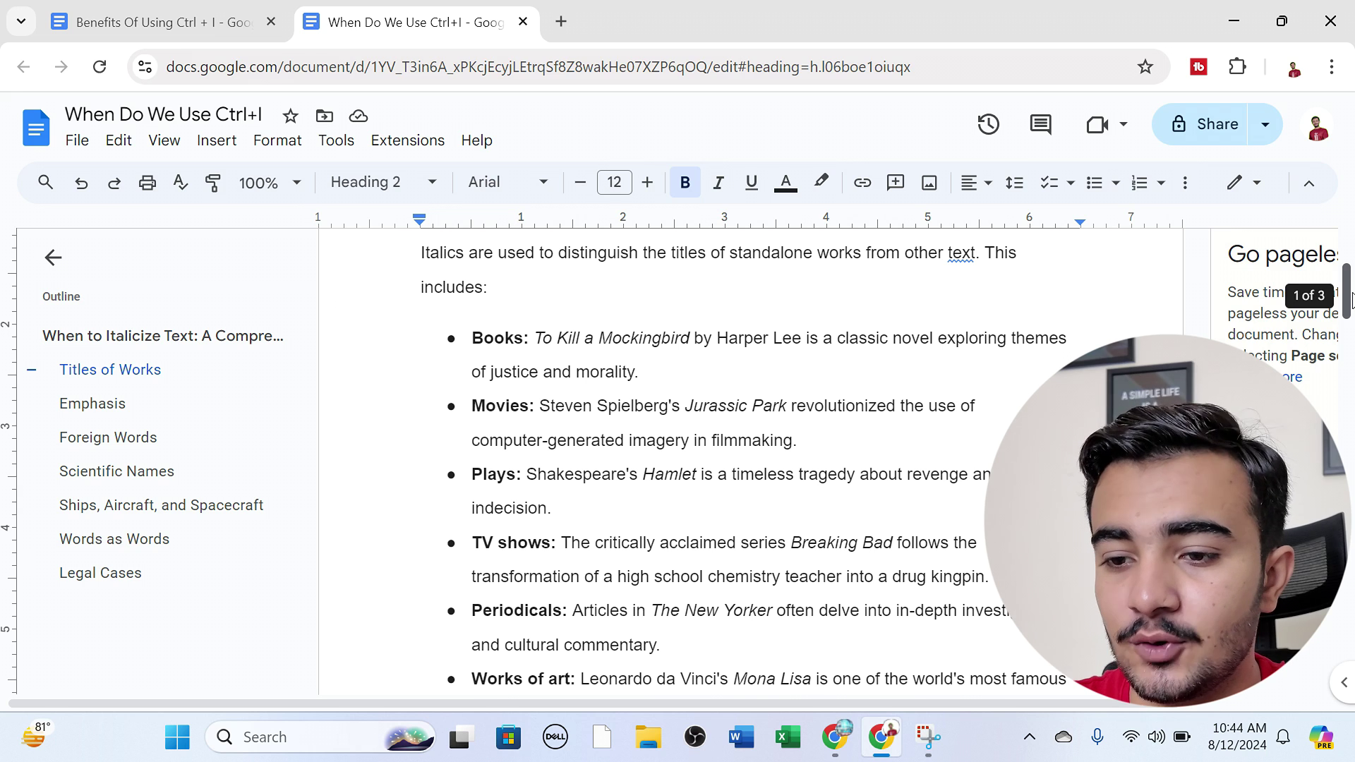
pyautogui.scroll(-1, 1351, 297)
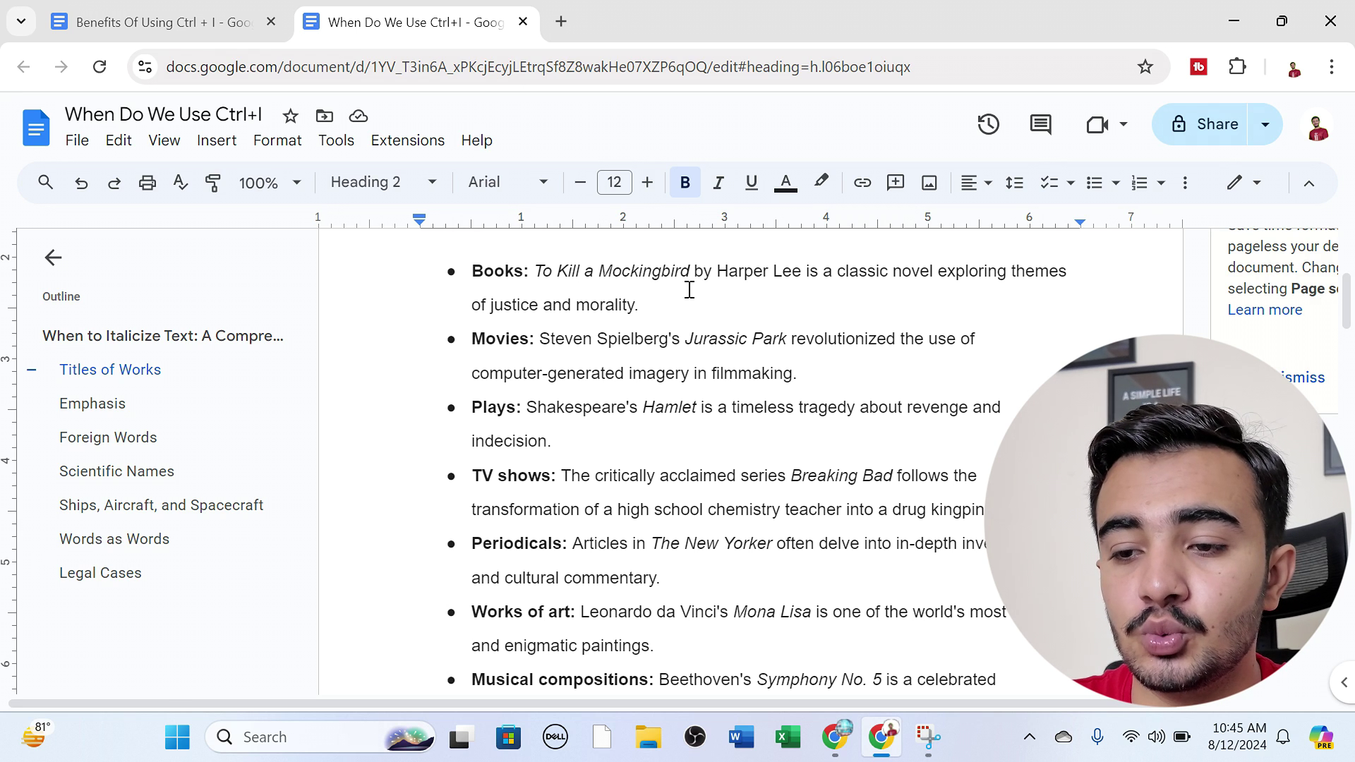
# Point out the italicized titles To Kill a Mockingbird and Jurassic Park by selecting them in the Books and Movies examples
pyautogui.moveTo(535, 274); pyautogui.dragTo(705, 272)
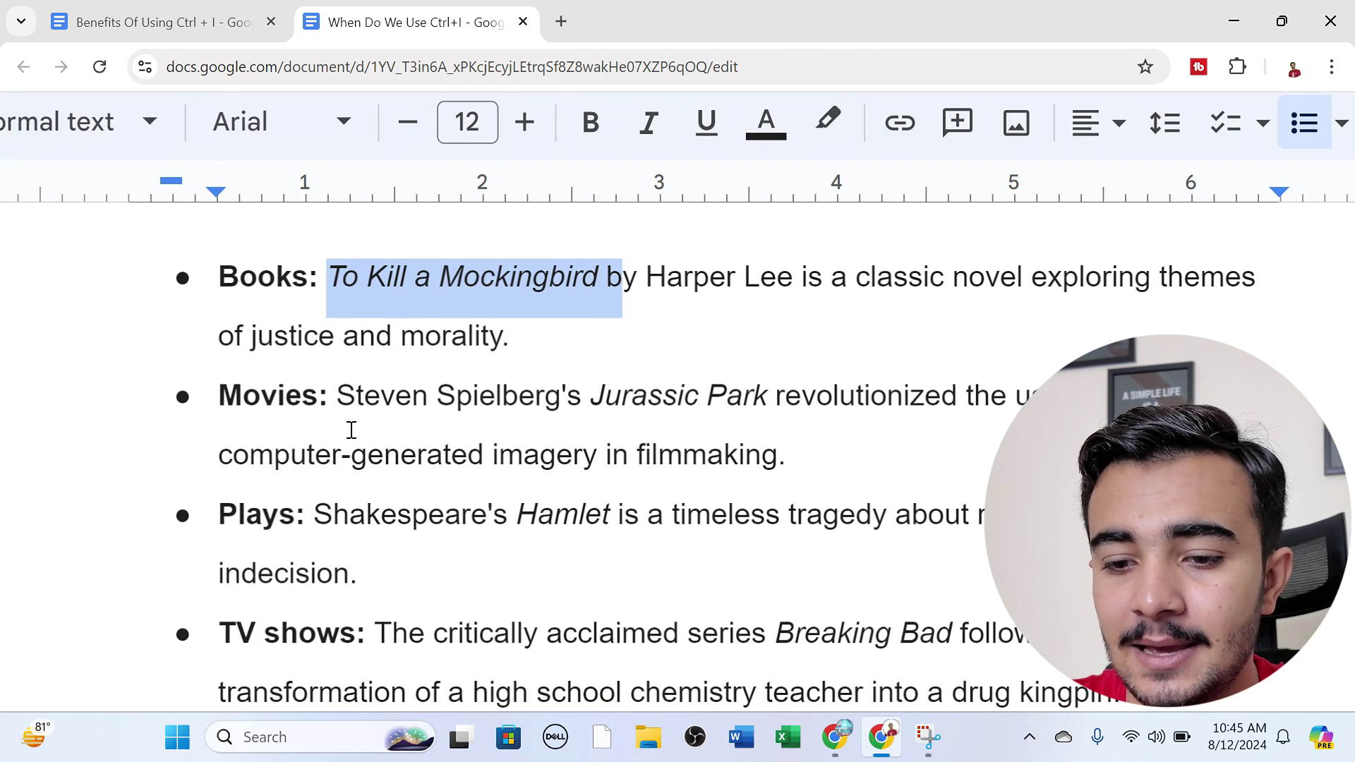
pyautogui.click(350, 427)
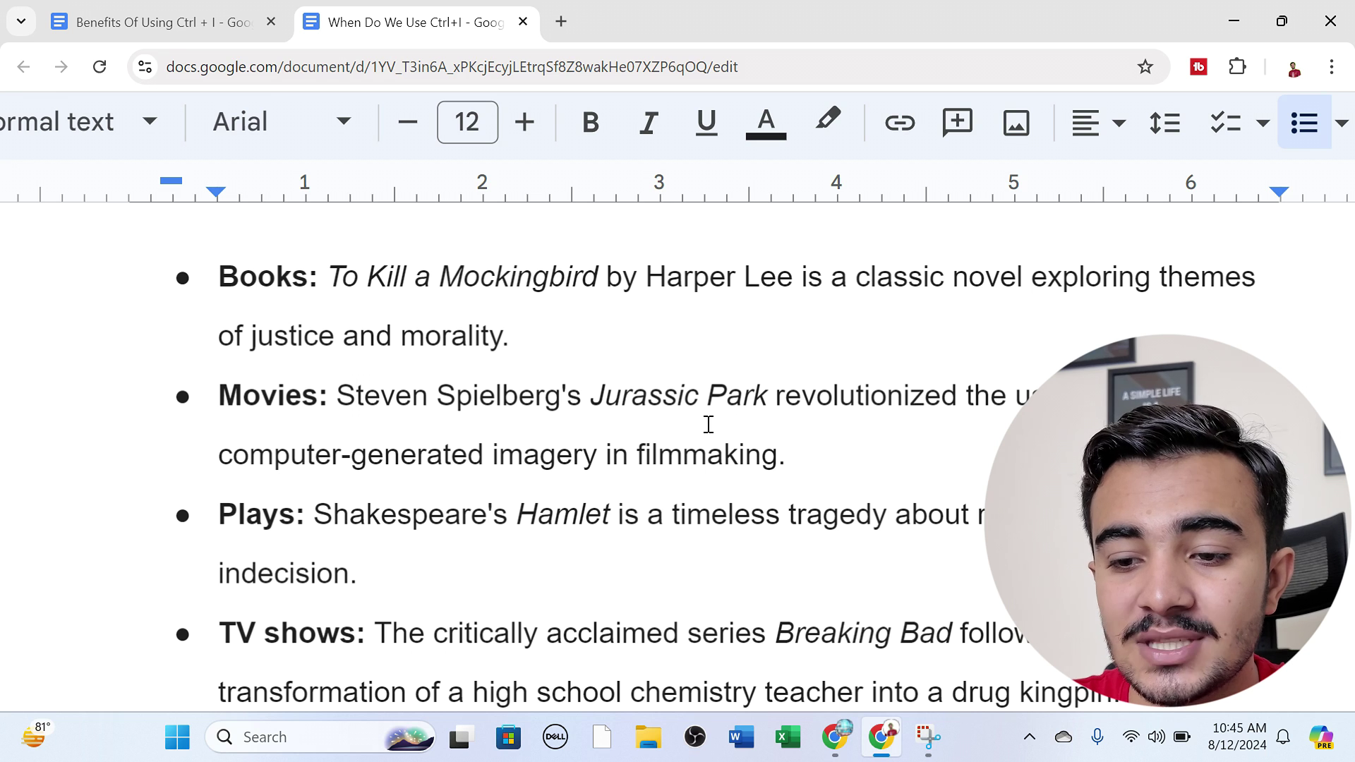
pyautogui.click(777, 421)
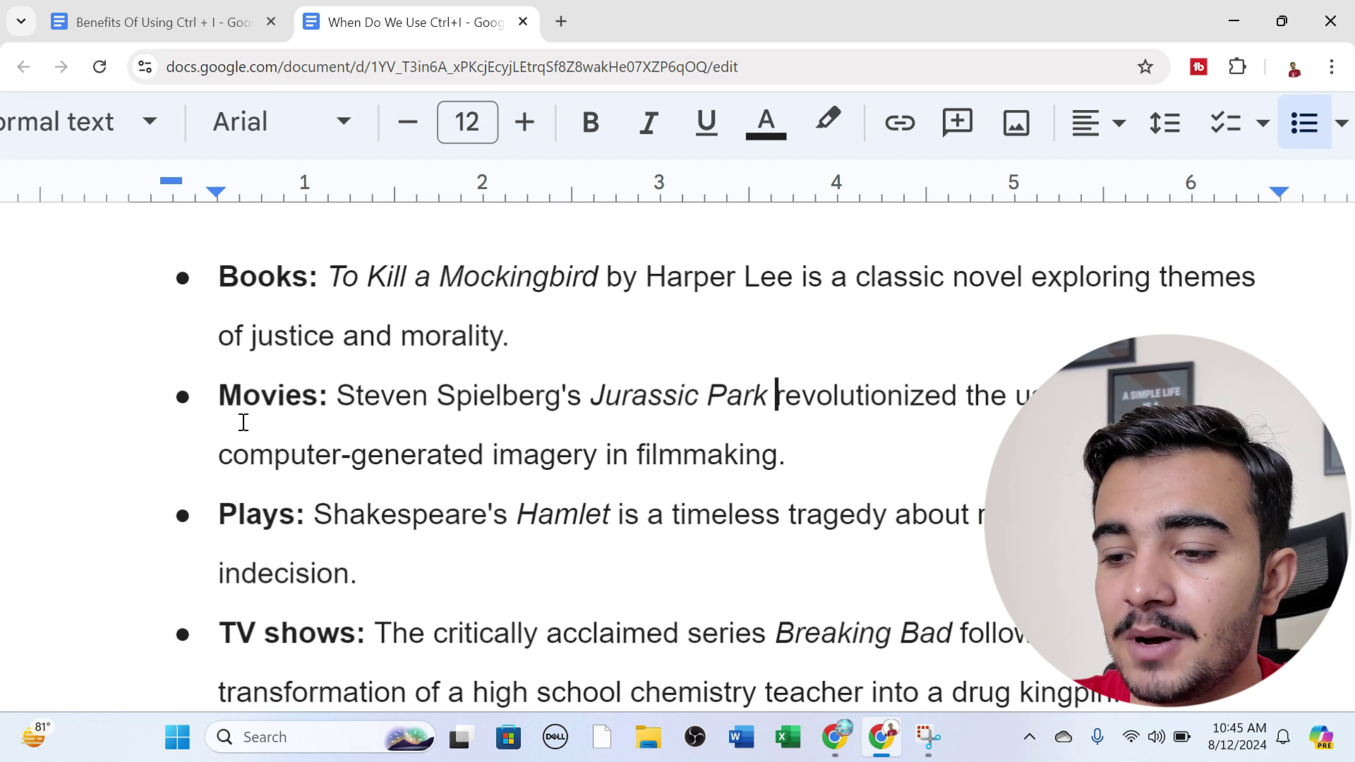
pyautogui.scroll(-2, 357, 463)
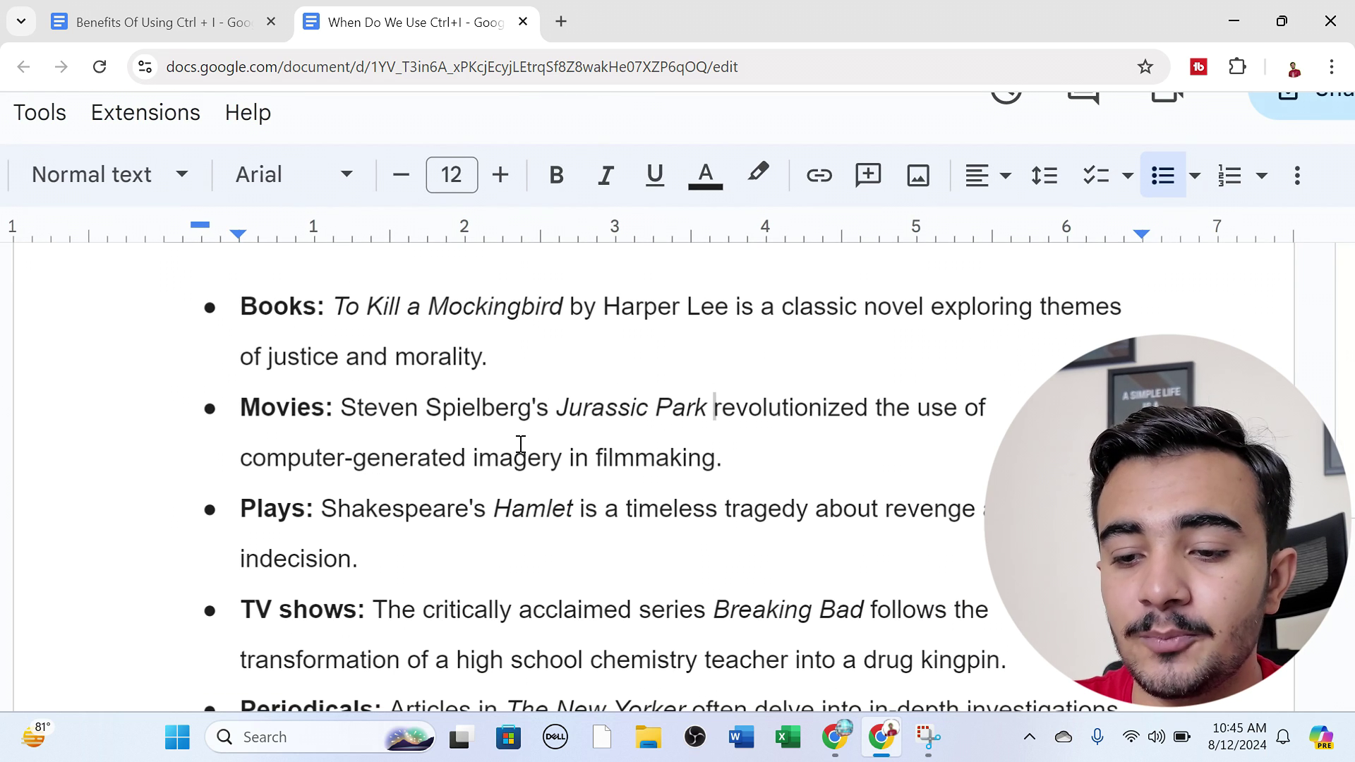
pyautogui.click(561, 408)
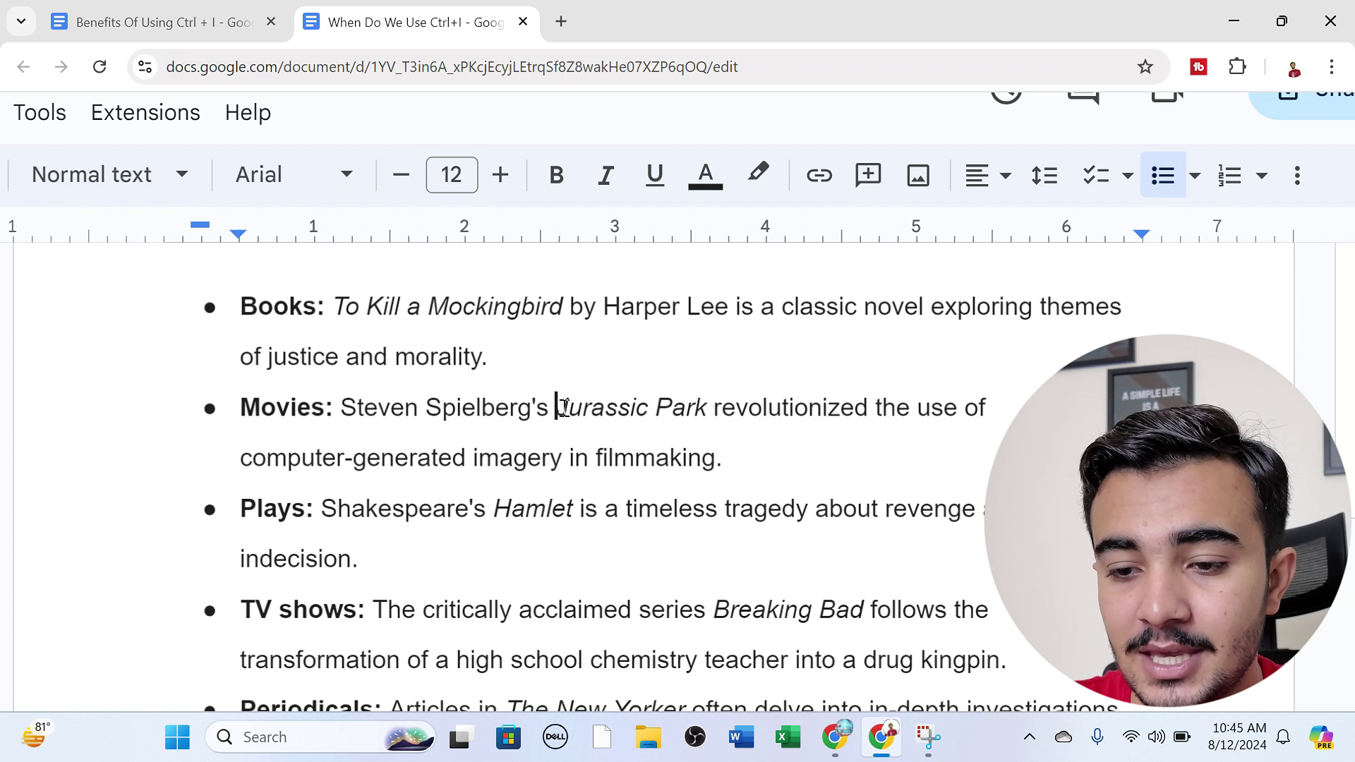
pyautogui.moveTo(564, 408); pyautogui.dragTo(706, 414)
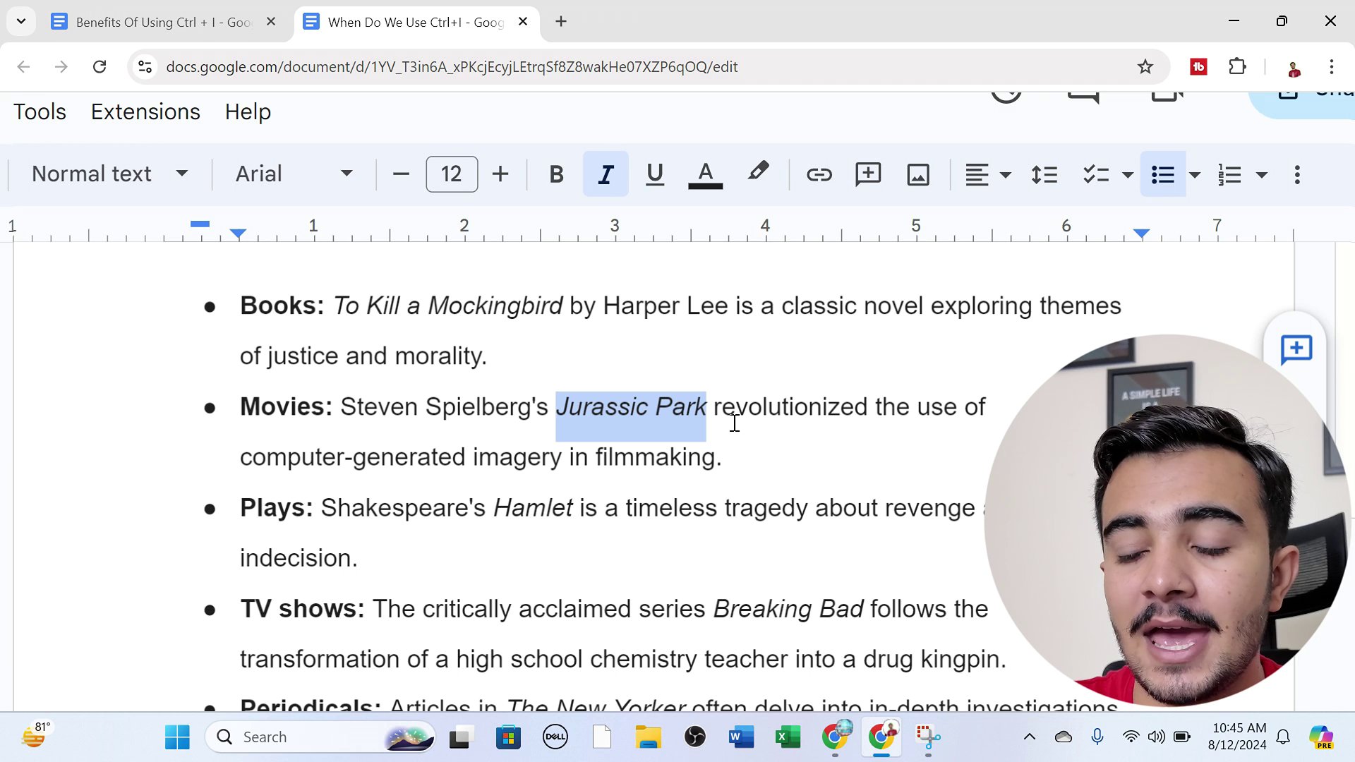
pyautogui.click(777, 449)
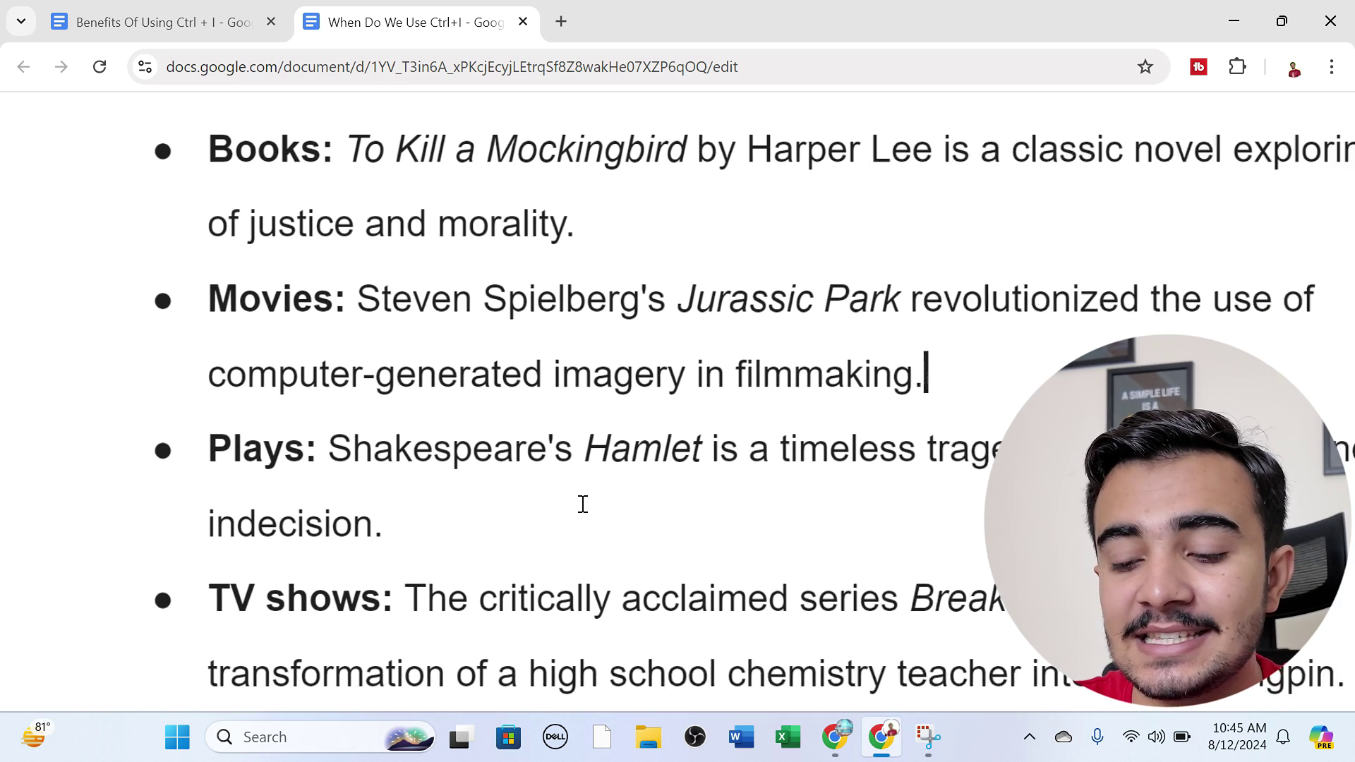
# Highlight the play title Hamlet and the TV show title Breaking Bad in the Titles of Works list
pyautogui.moveTo(581, 501); pyautogui.dragTo(652, 472)
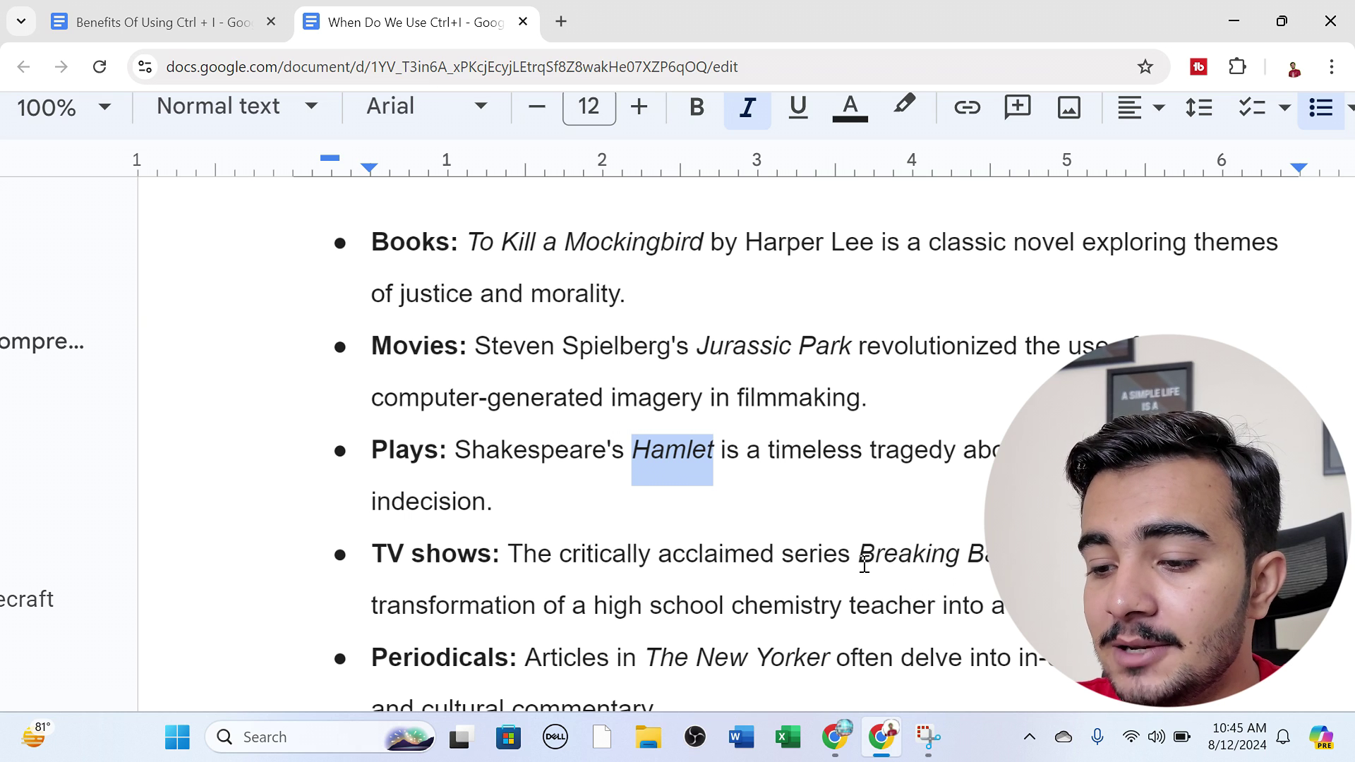
pyautogui.moveTo(859, 564); pyautogui.dragTo(1031, 562)
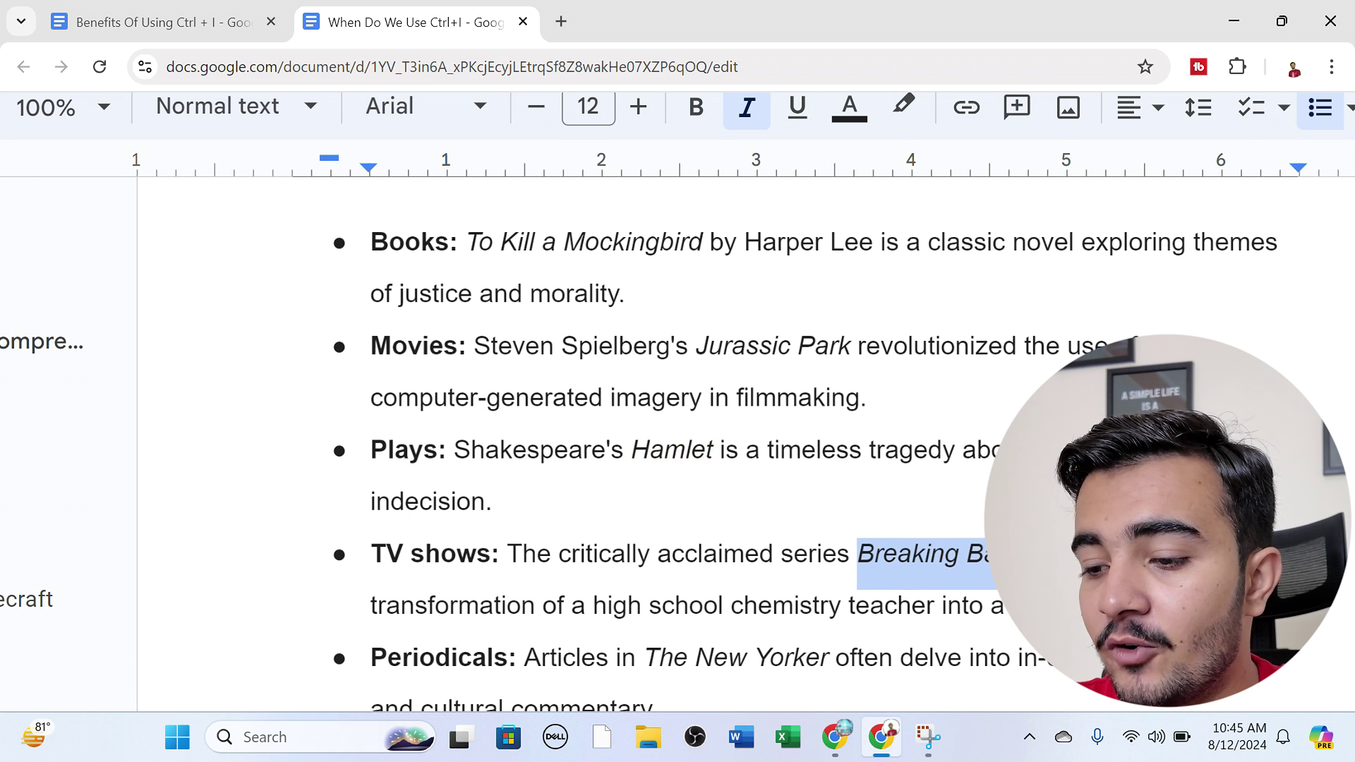
pyautogui.scroll(-1, 1013, 557)
pyautogui.hotkey('ctrl', 'i')
pyautogui.scroll(-1, 1020, 554)
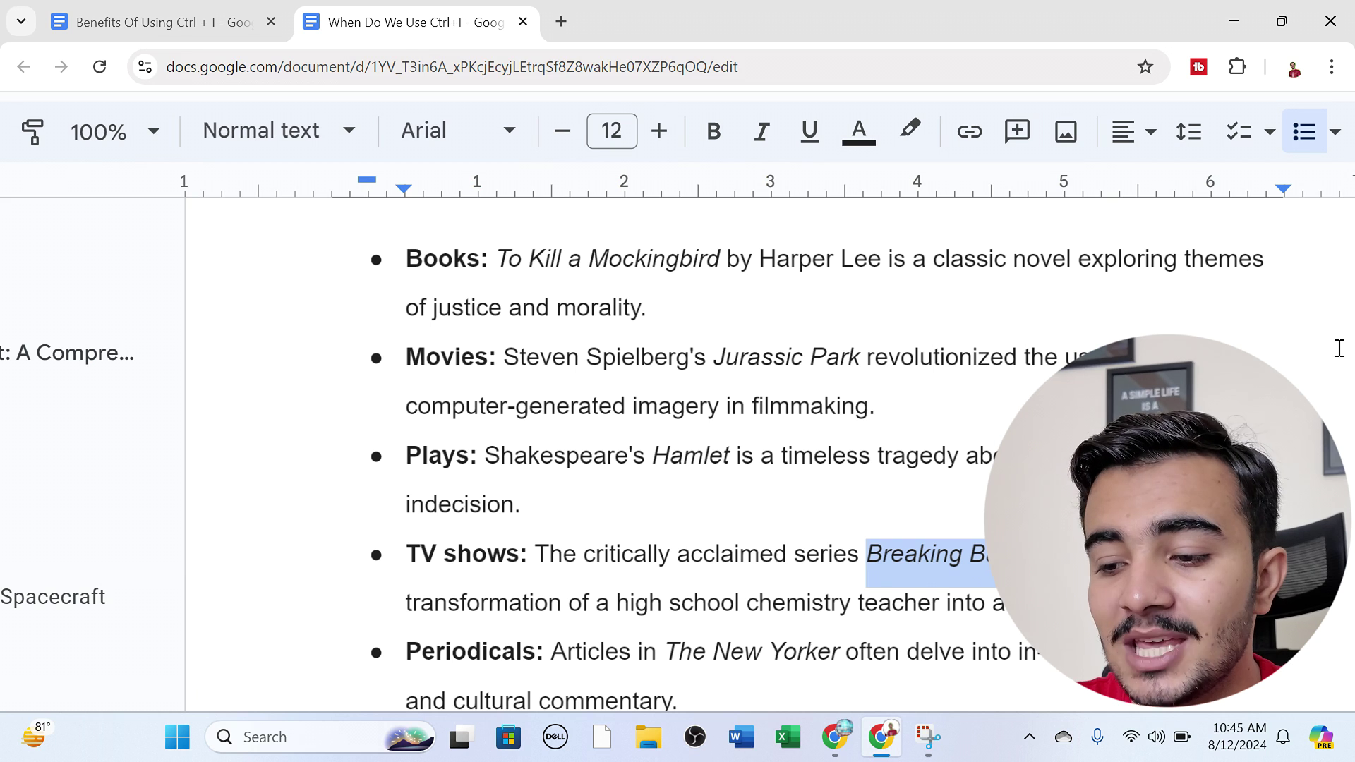
pyautogui.click(1264, 404)
# Highlight The New Yorker, Mona Lisa and Symphony No. 5 in the Periodicals, Works of art and Musical compositions examples
pyautogui.scroll(-4, 1264, 404)
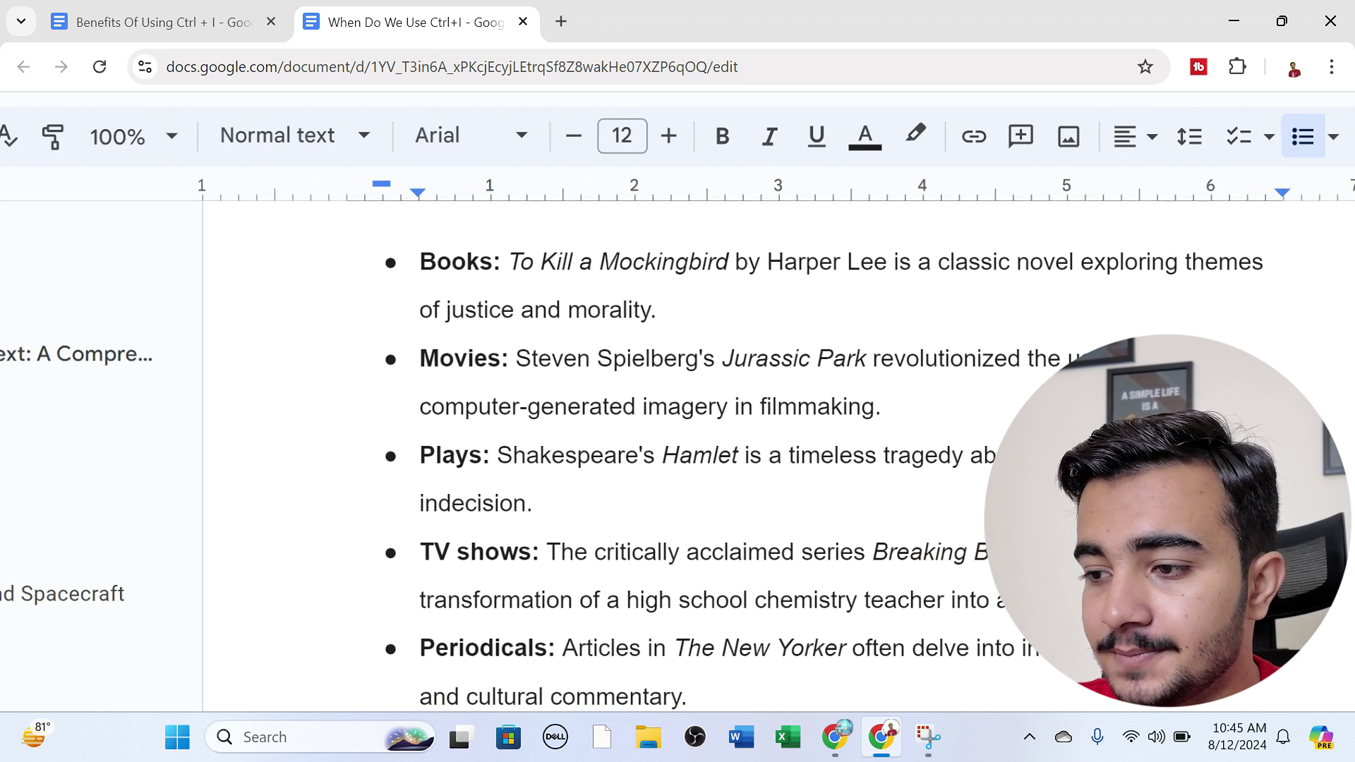
pyautogui.scroll(-2, 1345, 334)
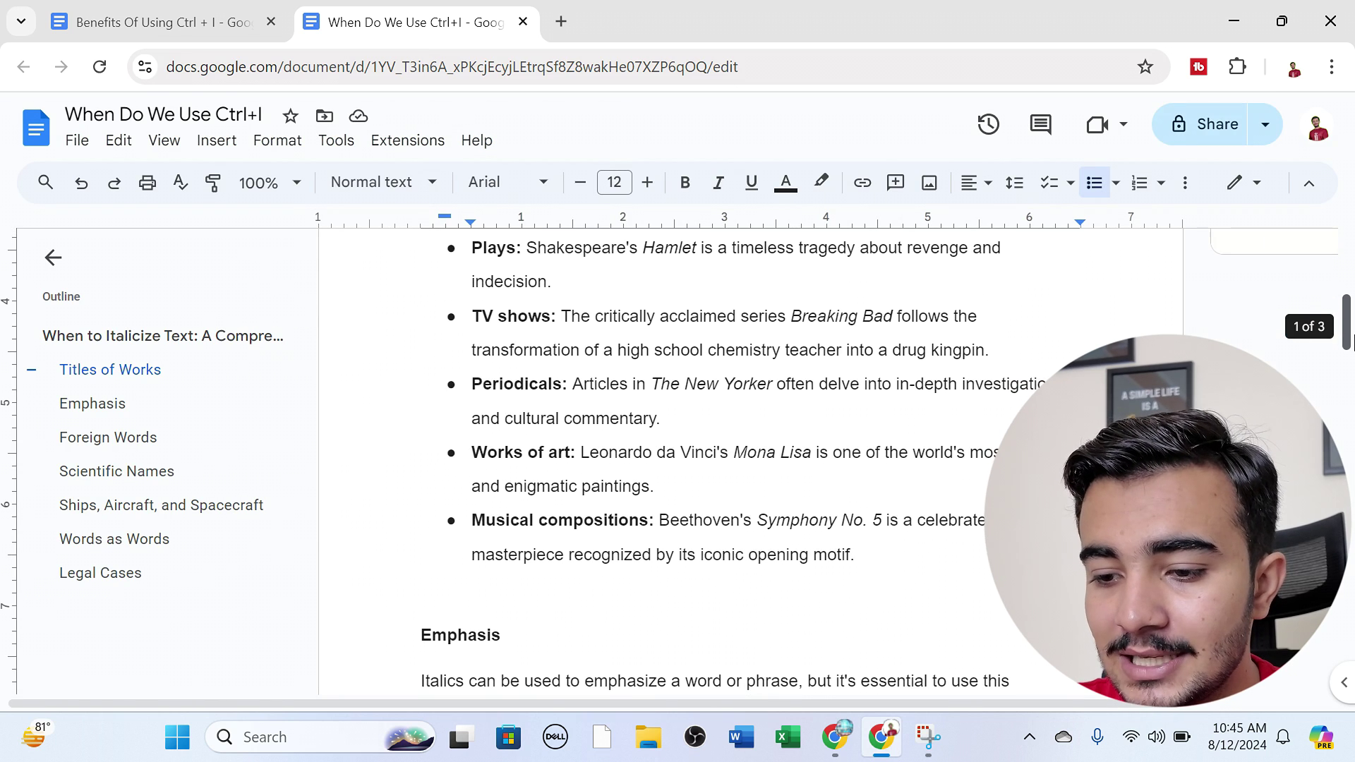
pyautogui.scroll(2, 1348, 346)
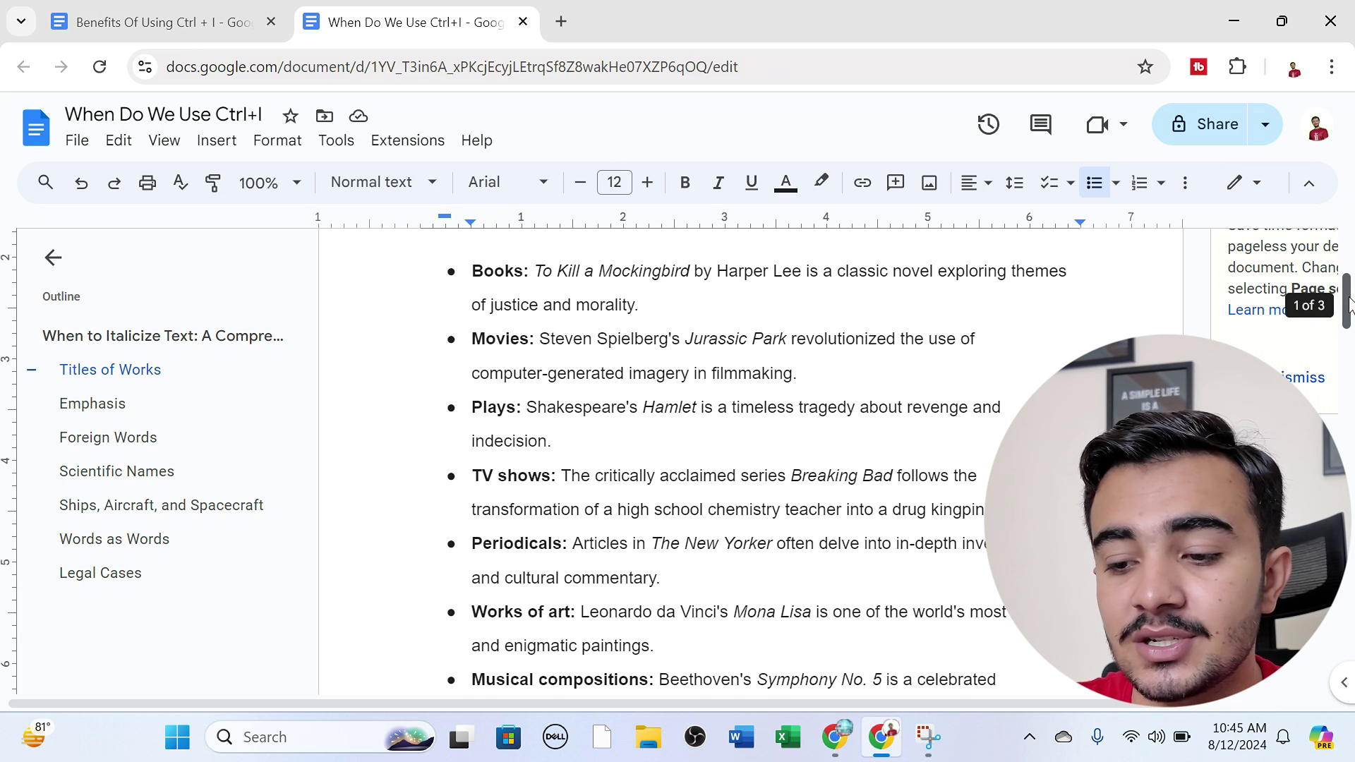
pyautogui.scroll(-2, 1353, 325)
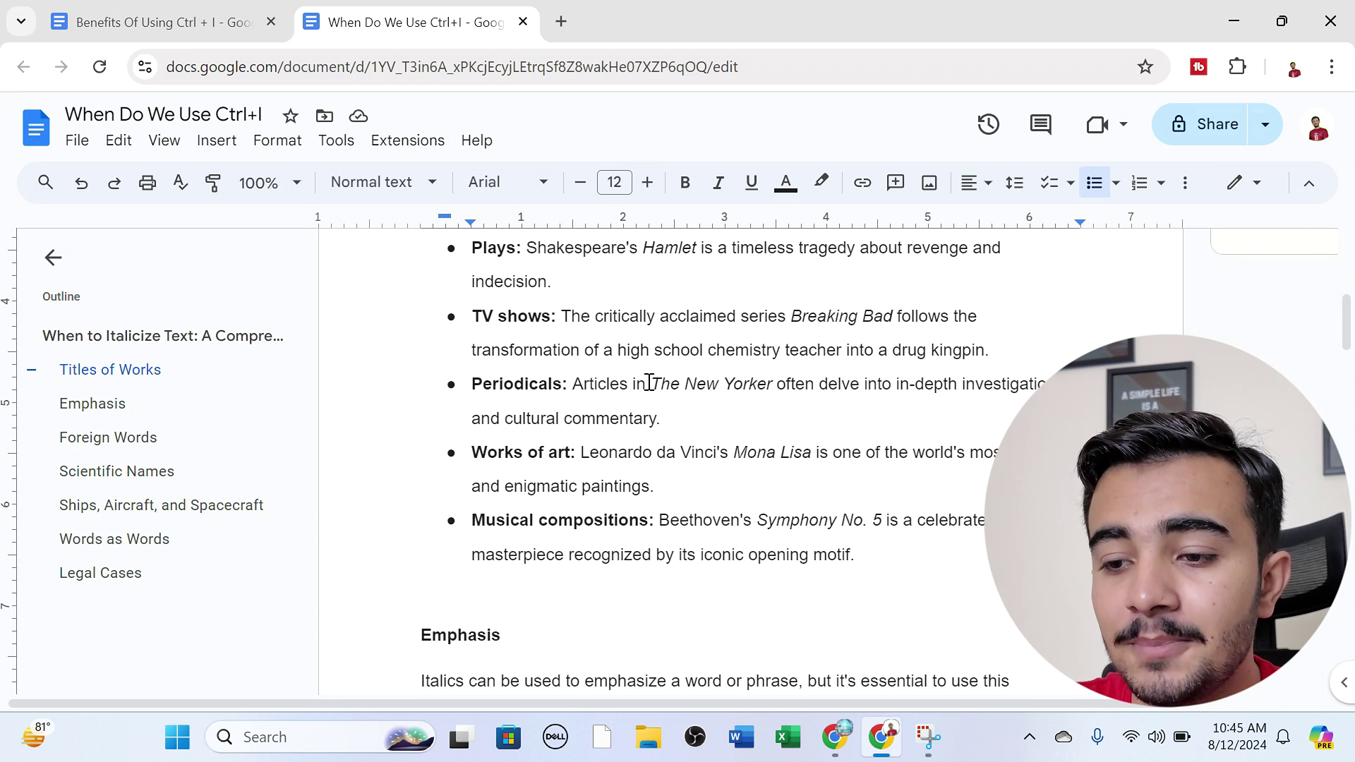
pyautogui.moveTo(648, 383); pyautogui.dragTo(777, 393)
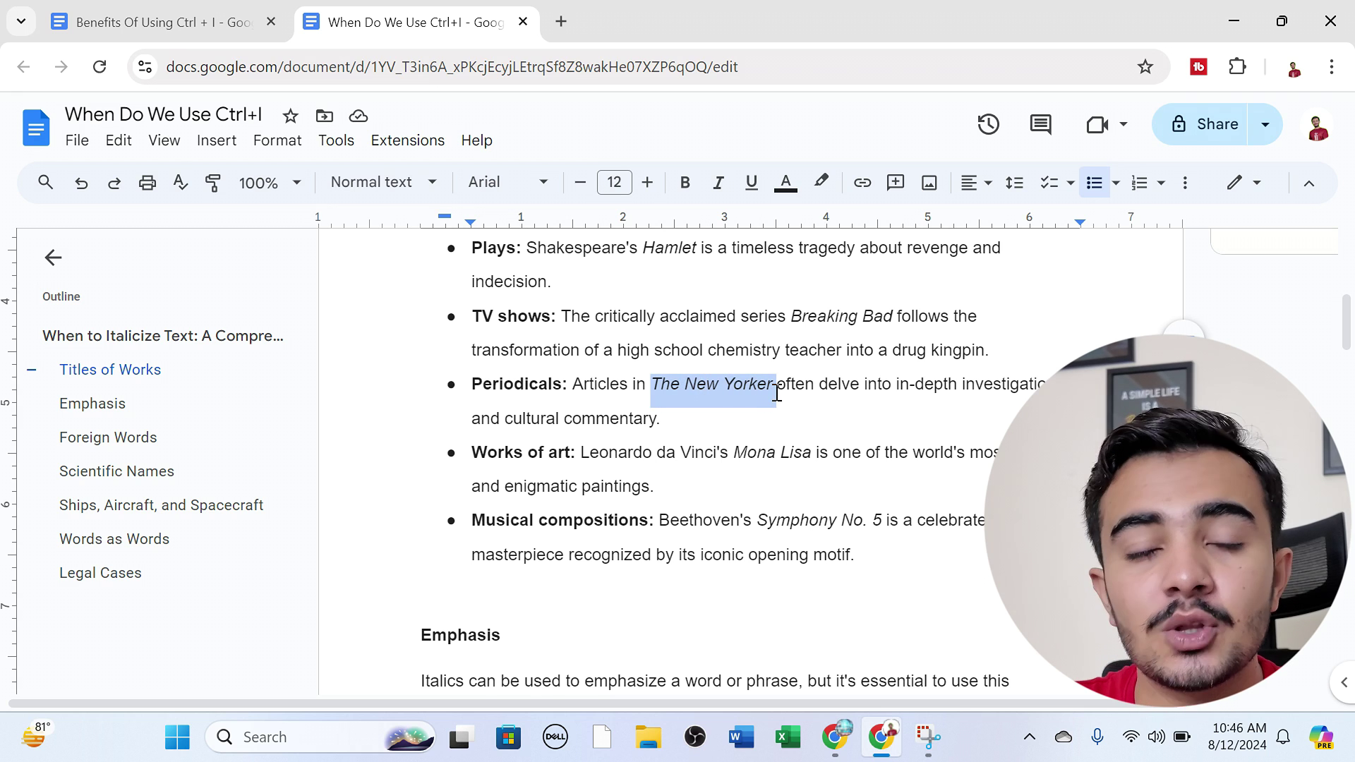
pyautogui.click(499, 461)
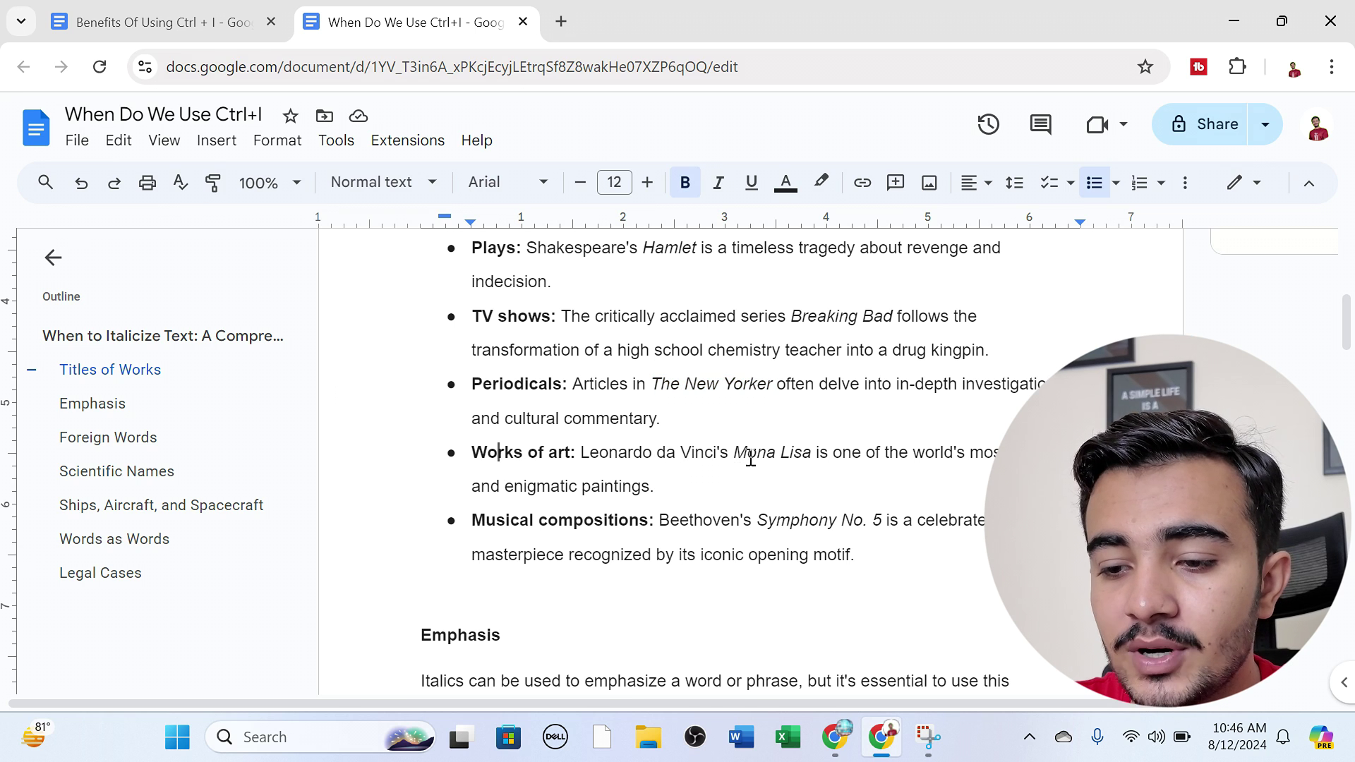
pyautogui.moveTo(728, 454); pyautogui.dragTo(816, 477)
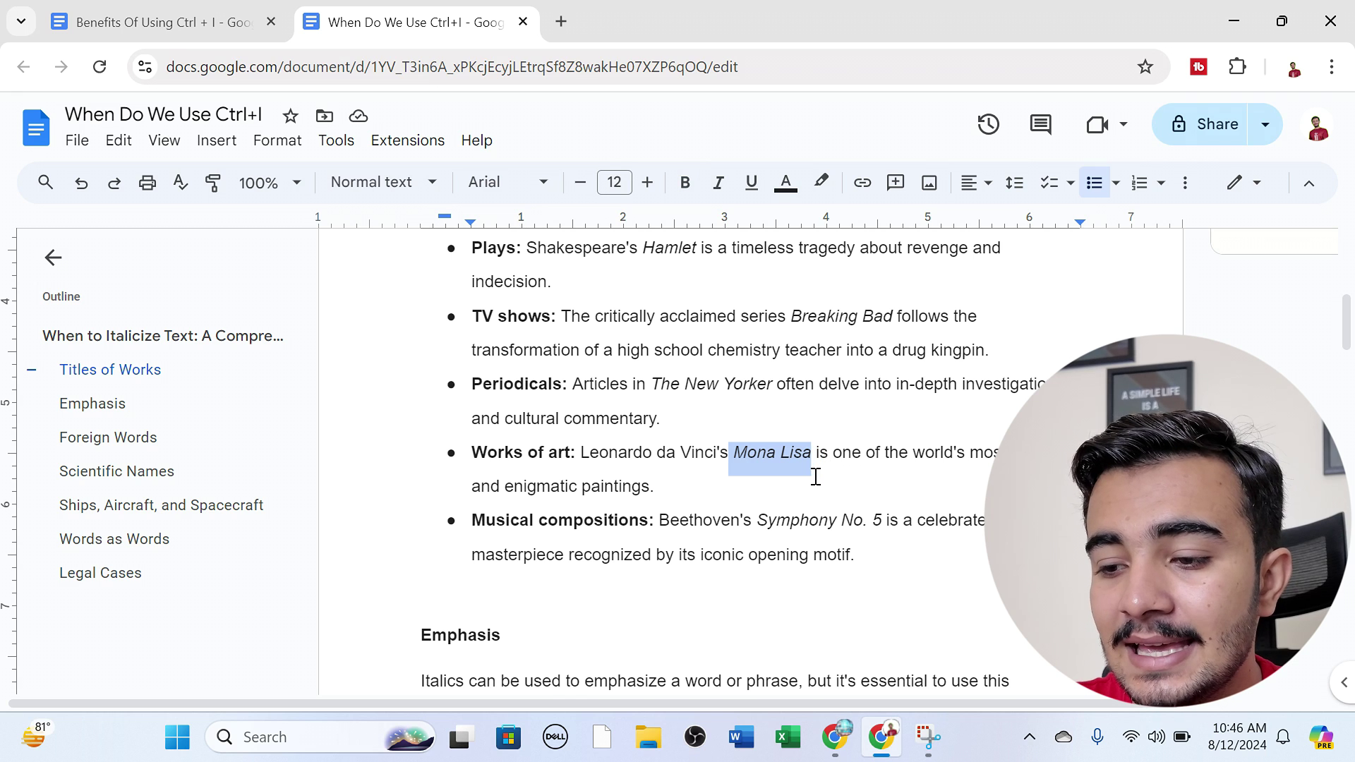
pyautogui.click(850, 484)
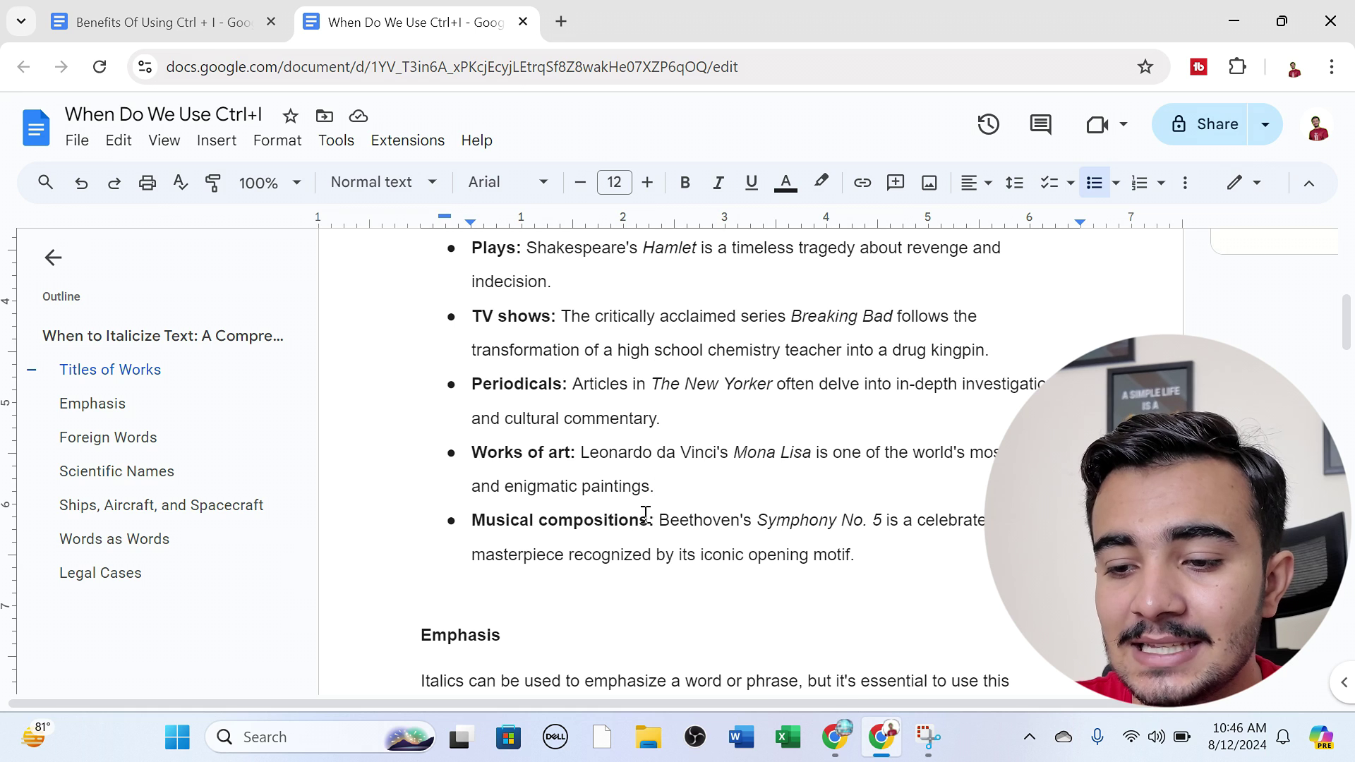
pyautogui.click(761, 521)
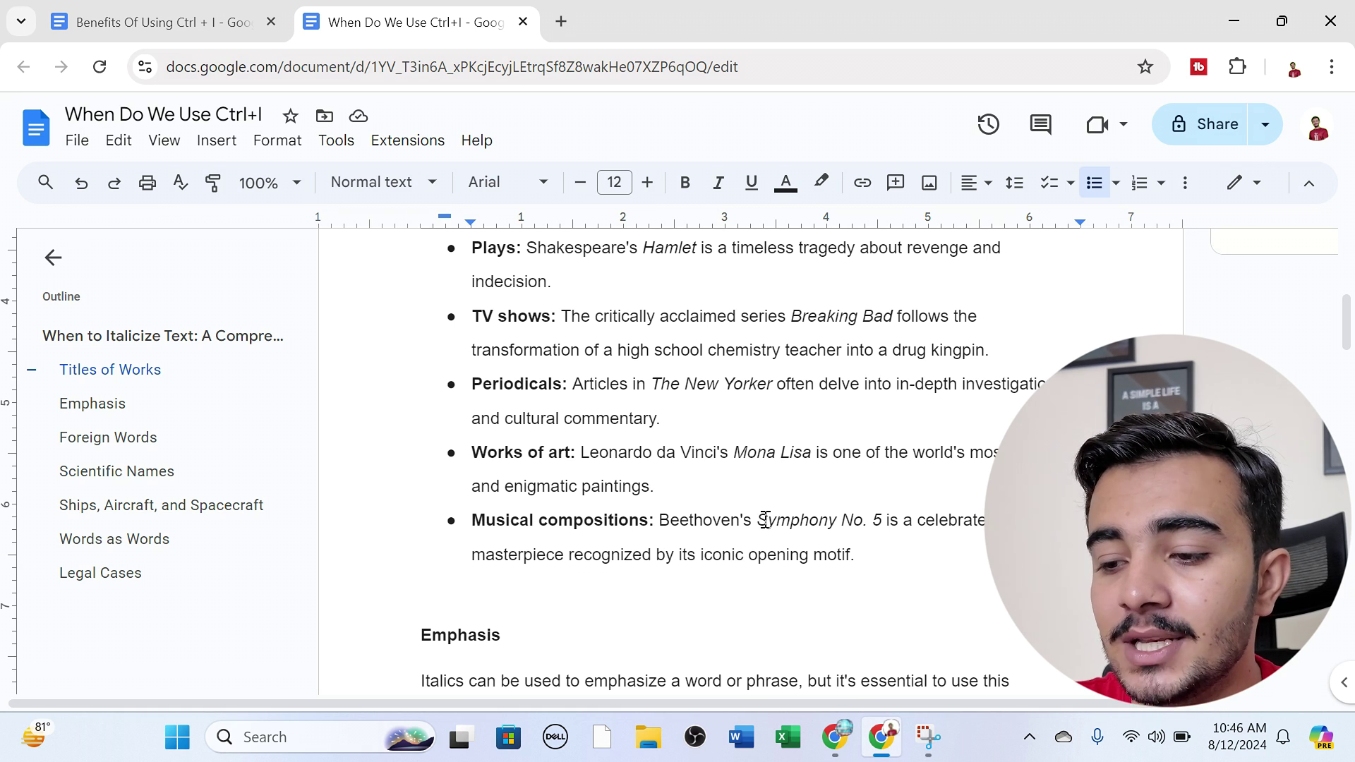
pyautogui.moveTo(768, 519); pyautogui.dragTo(881, 515)
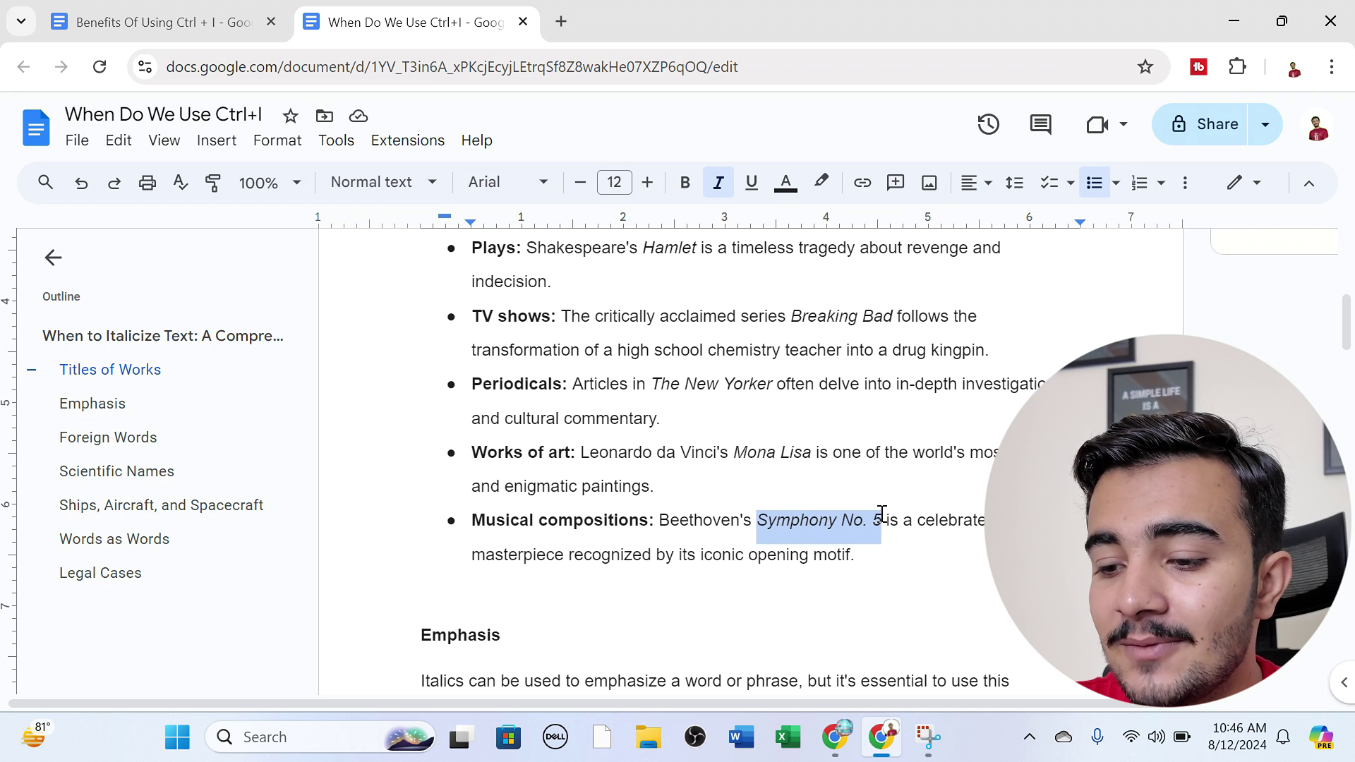
# Read through the Emphasis and Foreign Words sections with their italic examples
pyautogui.moveTo(1347, 325); pyautogui.dragTo(1349, 376)
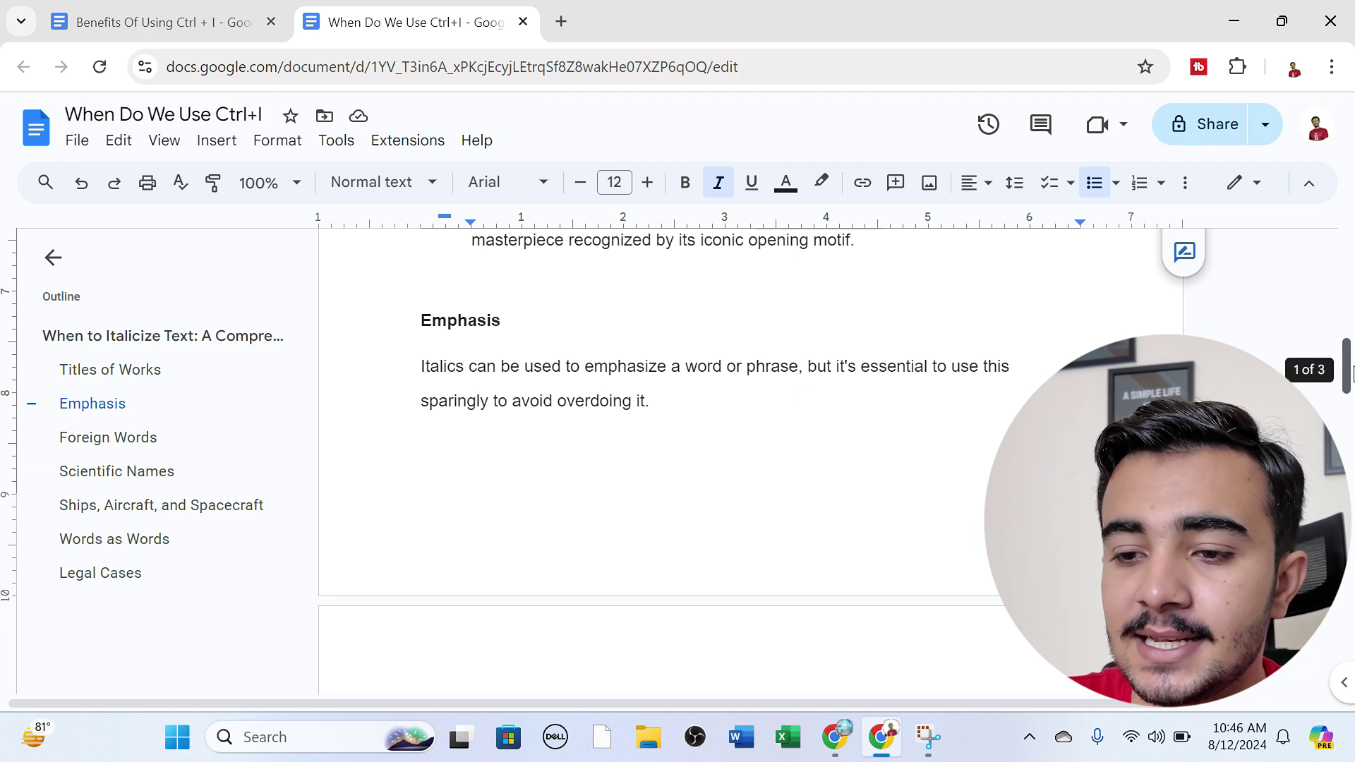
pyautogui.scroll(-1, 1348, 370)
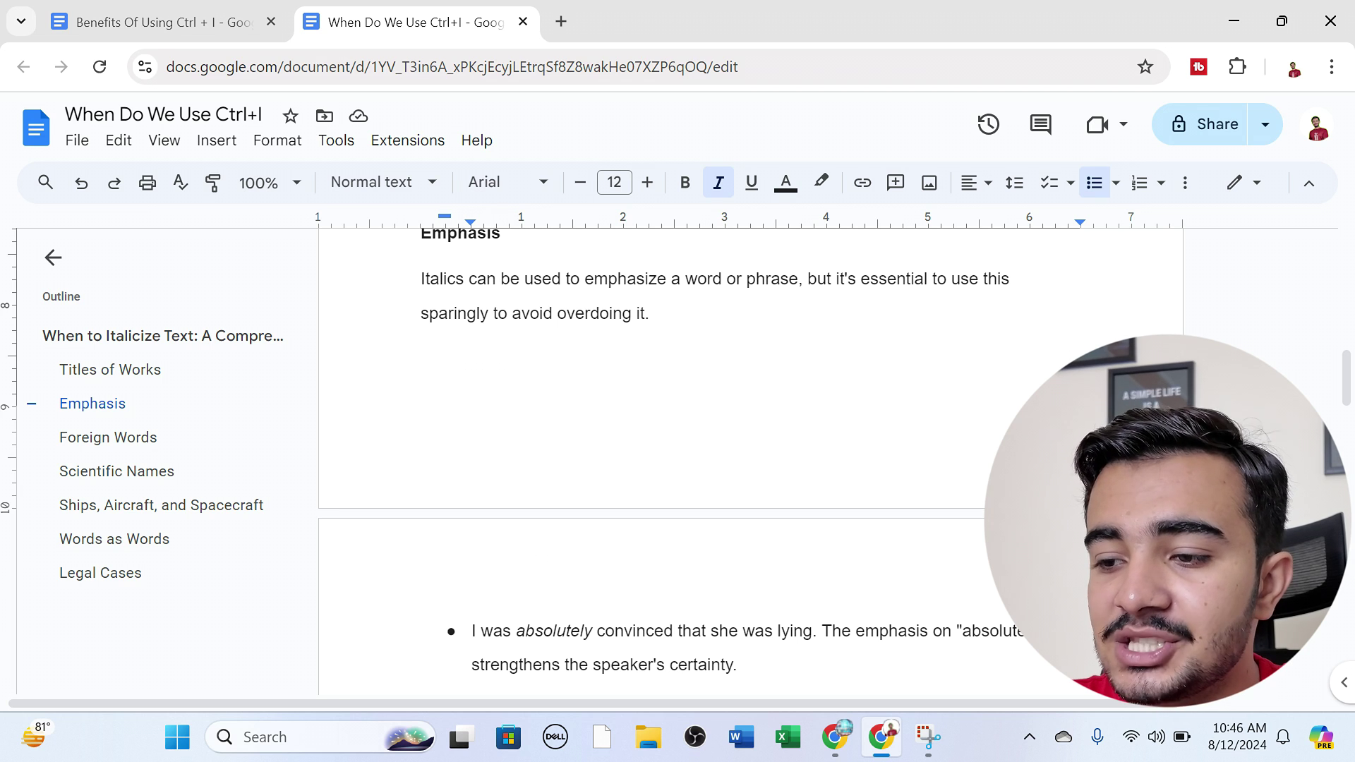
pyautogui.moveTo(1348, 381); pyautogui.dragTo(1350, 402)
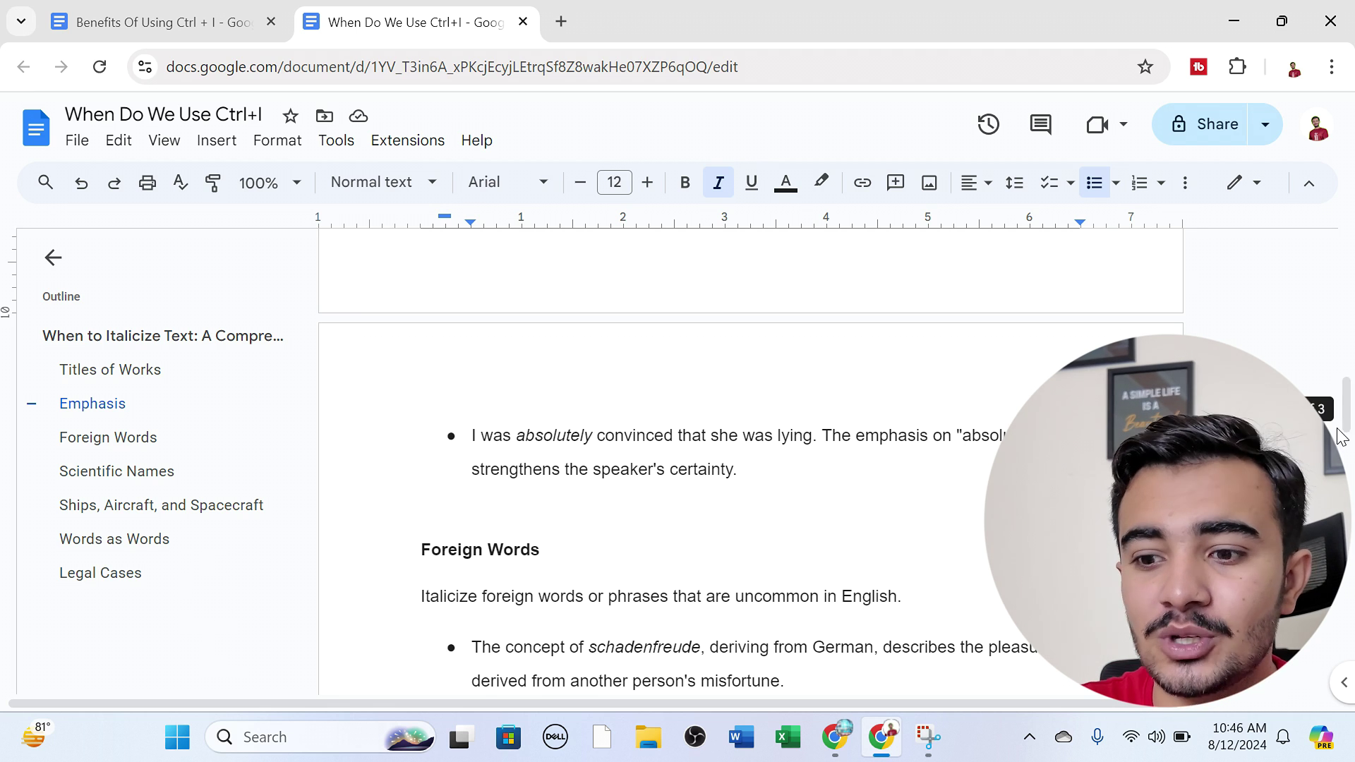
pyautogui.moveTo(1346, 421); pyautogui.dragTo(1342, 459)
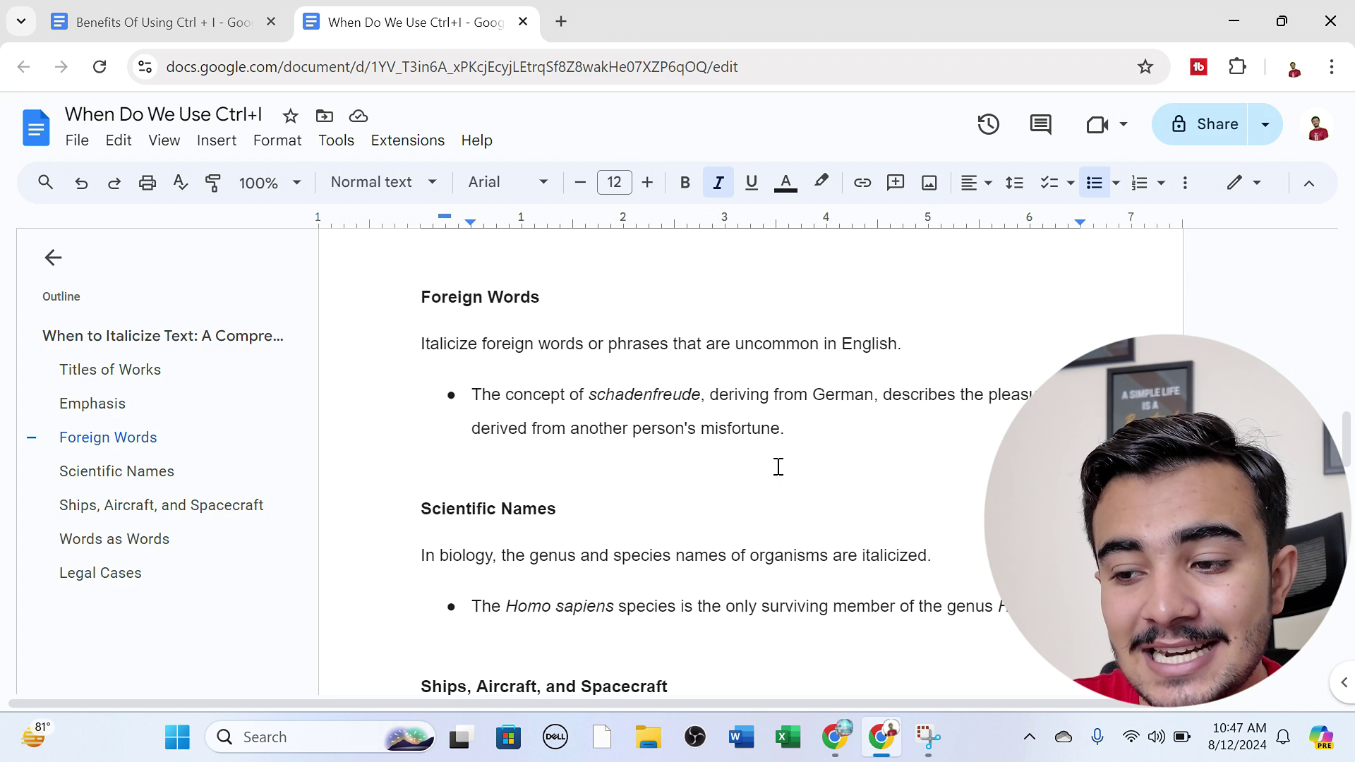
# Review the Scientific Names and Ships, Aircraft, and Spacecraft sections, highlighting the italic words Homo and Titanic
pyautogui.moveTo(1351, 469); pyautogui.dragTo(1353, 508)
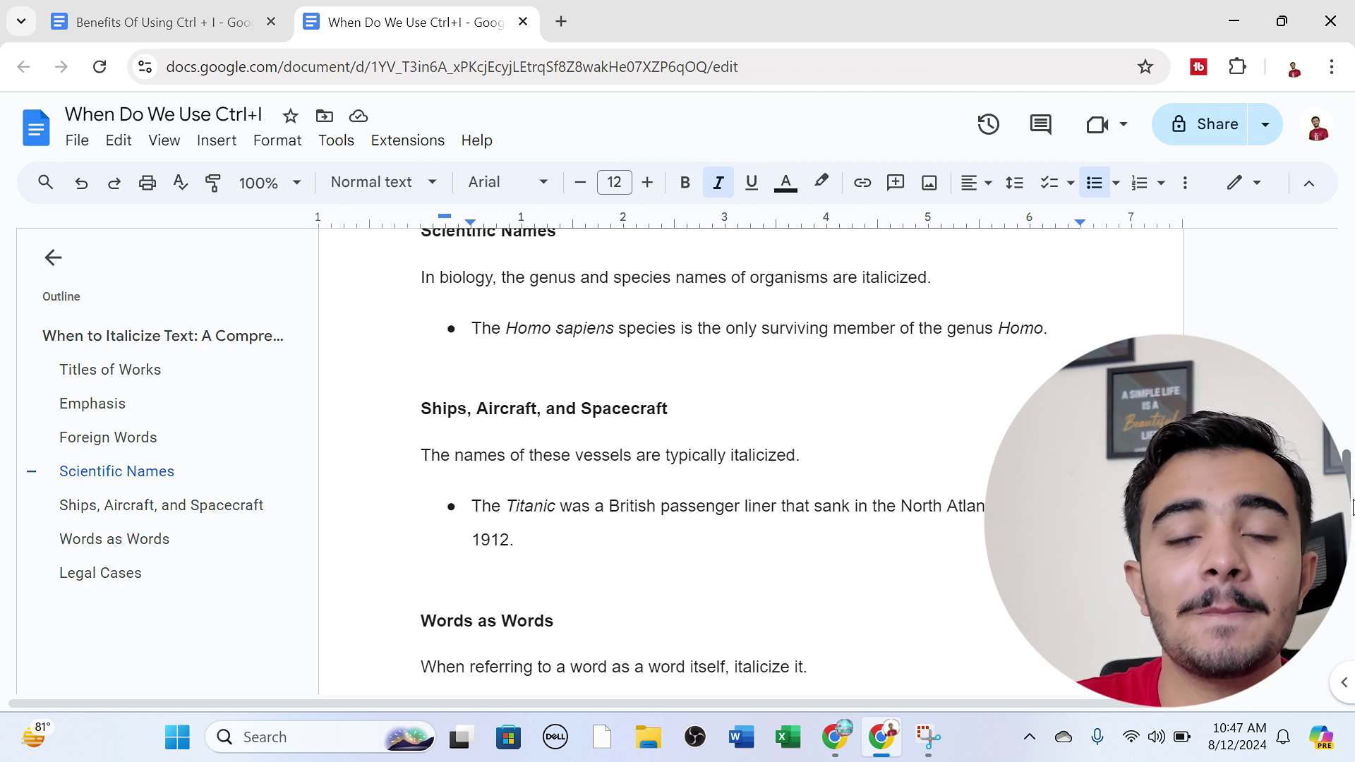
pyautogui.moveTo(1352, 500); pyautogui.dragTo(1351, 489)
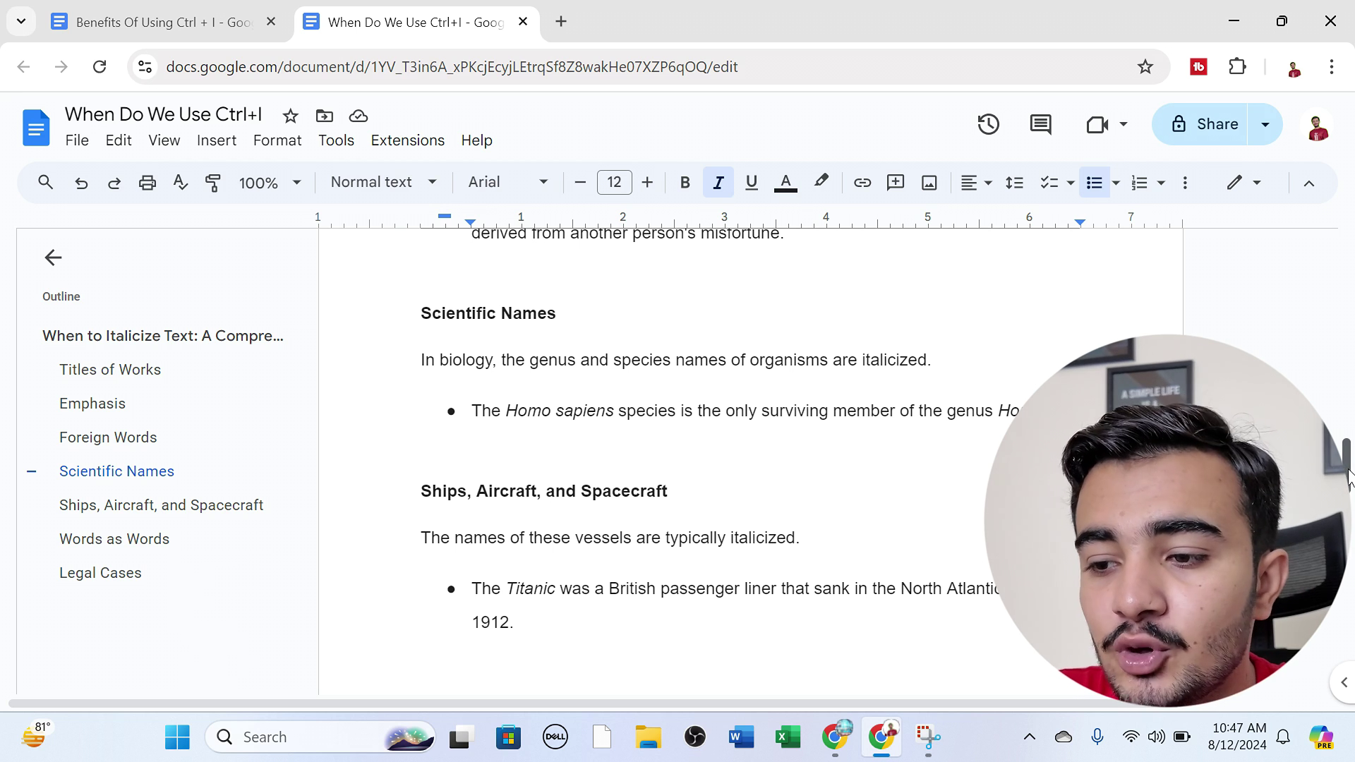
pyautogui.moveTo(1350, 490); pyautogui.dragTo(1352, 494)
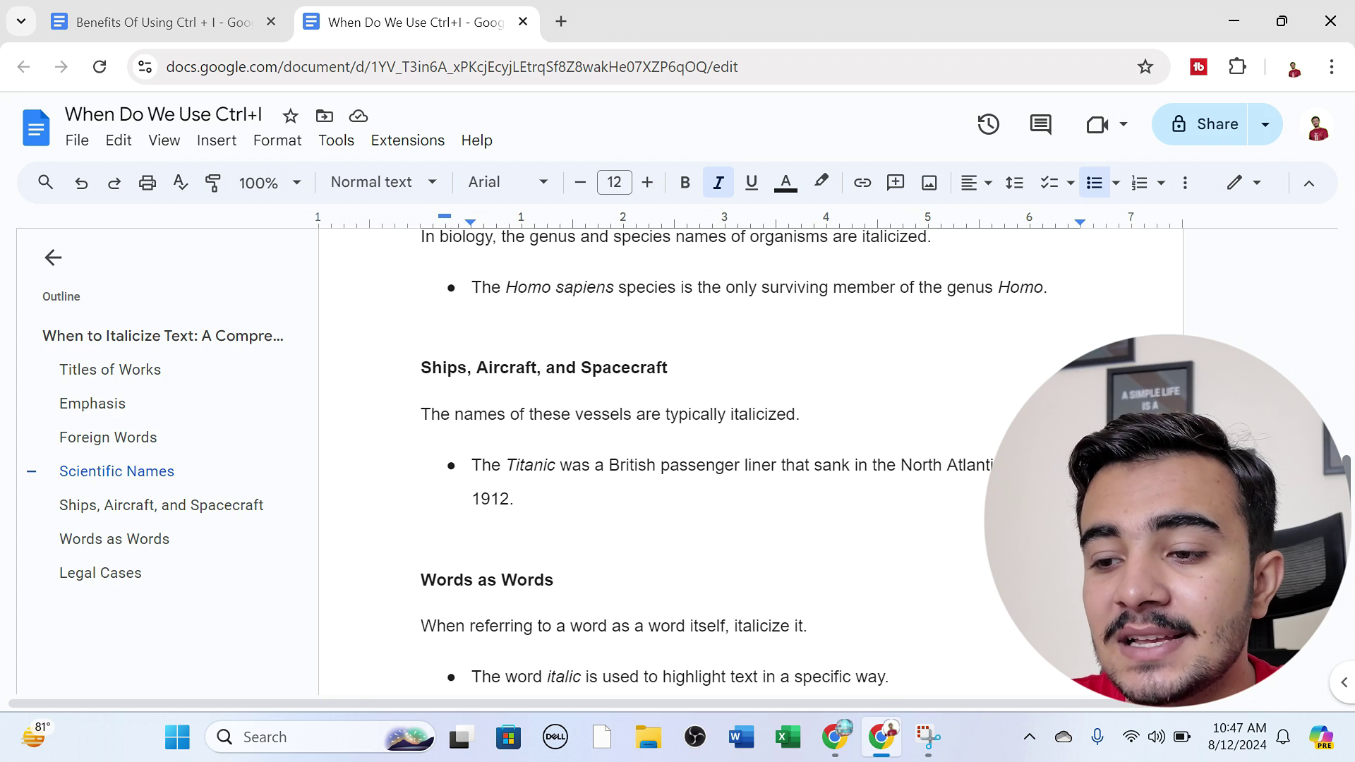
pyautogui.moveTo(999, 290); pyautogui.dragTo(1042, 295)
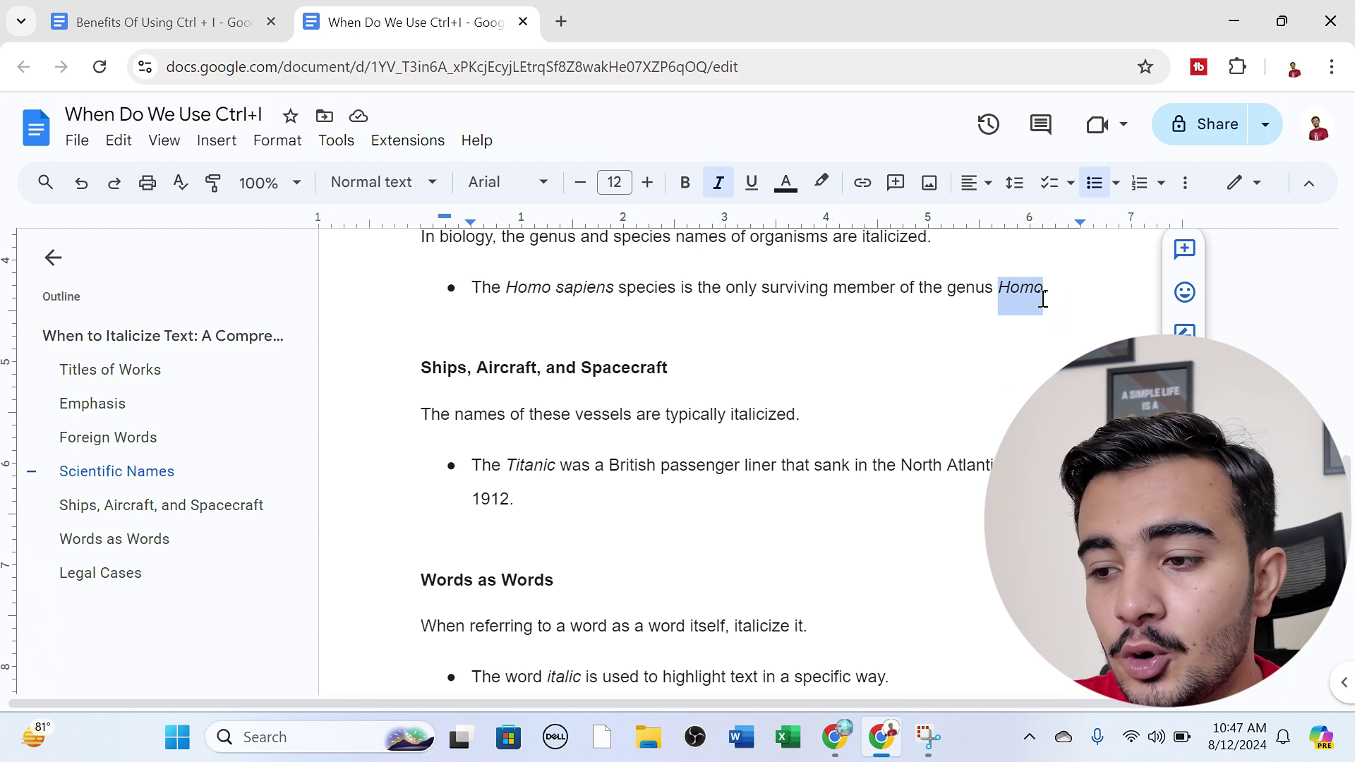
pyautogui.click(1054, 336)
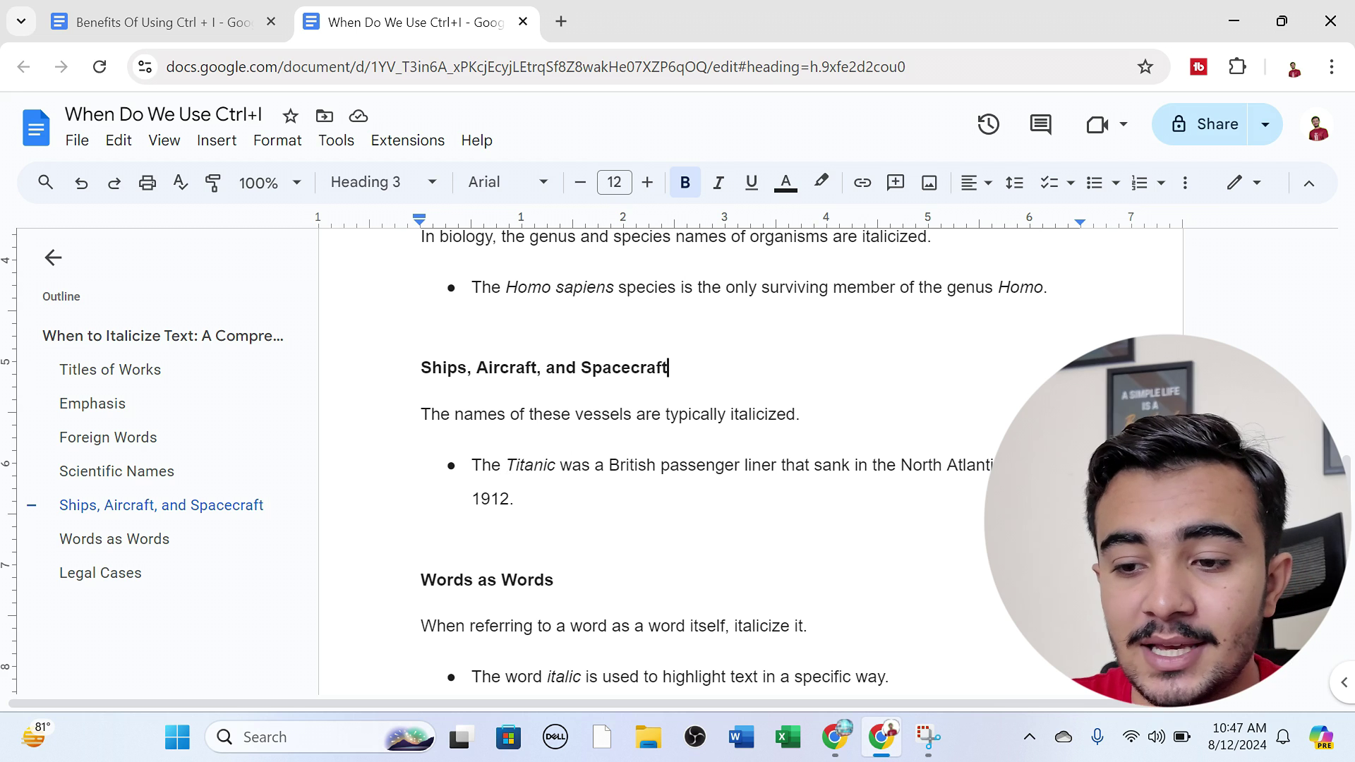
pyautogui.moveTo(505, 467); pyautogui.dragTo(556, 487)
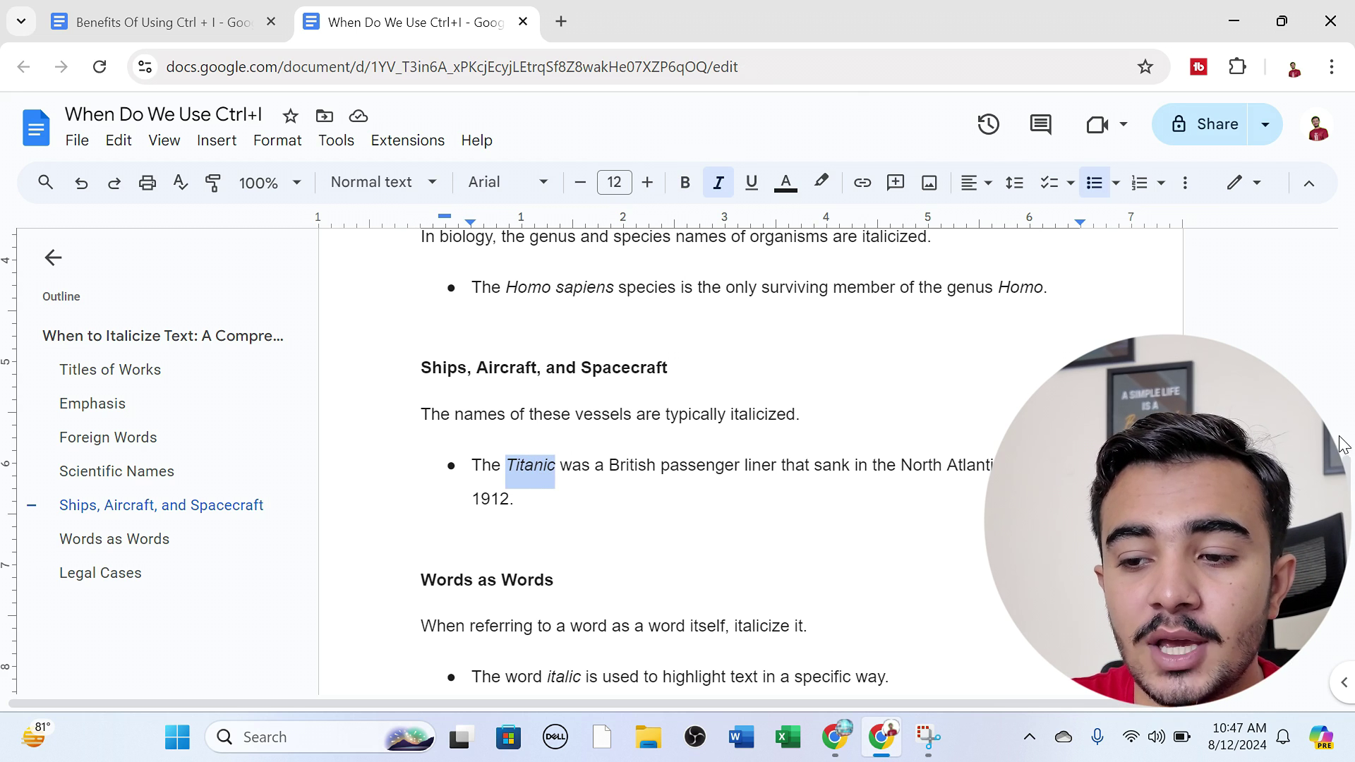
# Examine the Words as Words section and highlight the word "italic" in its example
pyautogui.scroll(-5, 1350, 487)
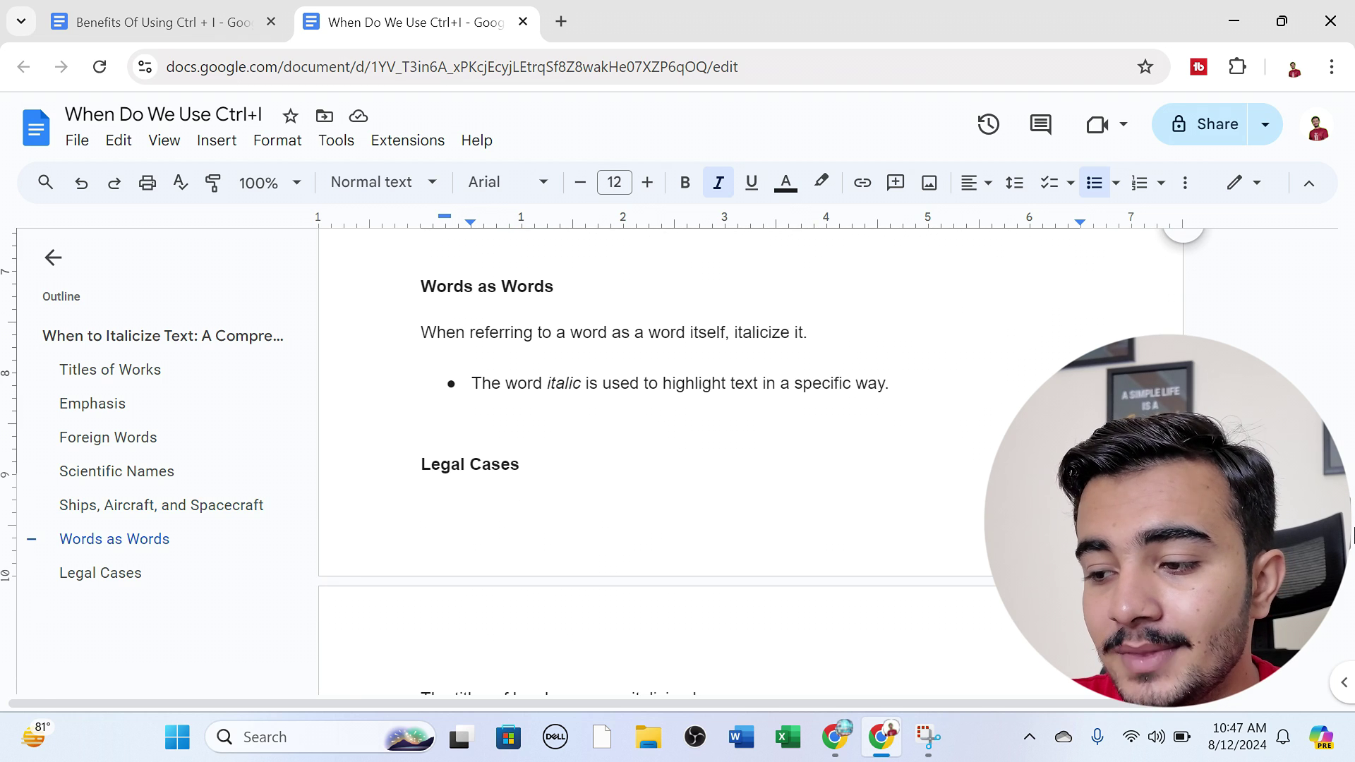
pyautogui.click(721, 477)
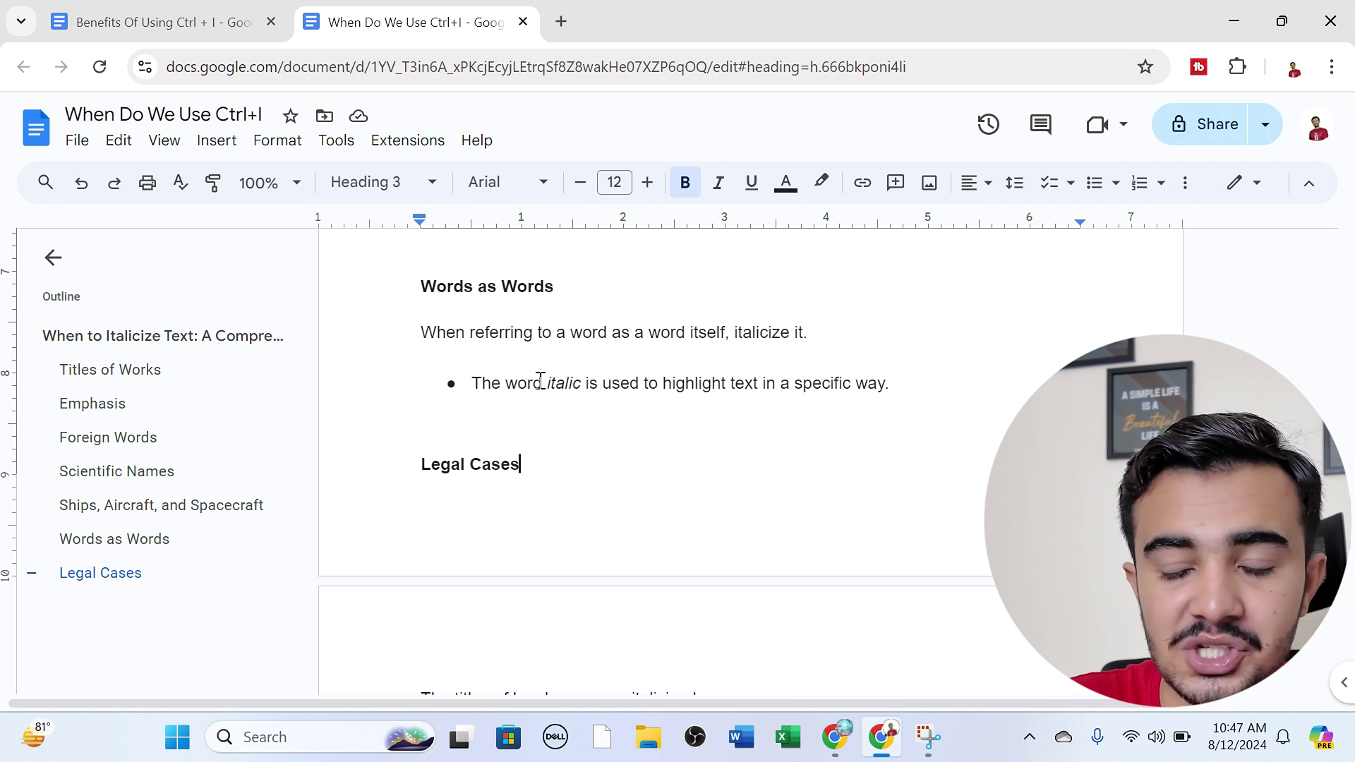
pyautogui.moveTo(549, 390); pyautogui.dragTo(586, 395)
pyautogui.click(615, 426)
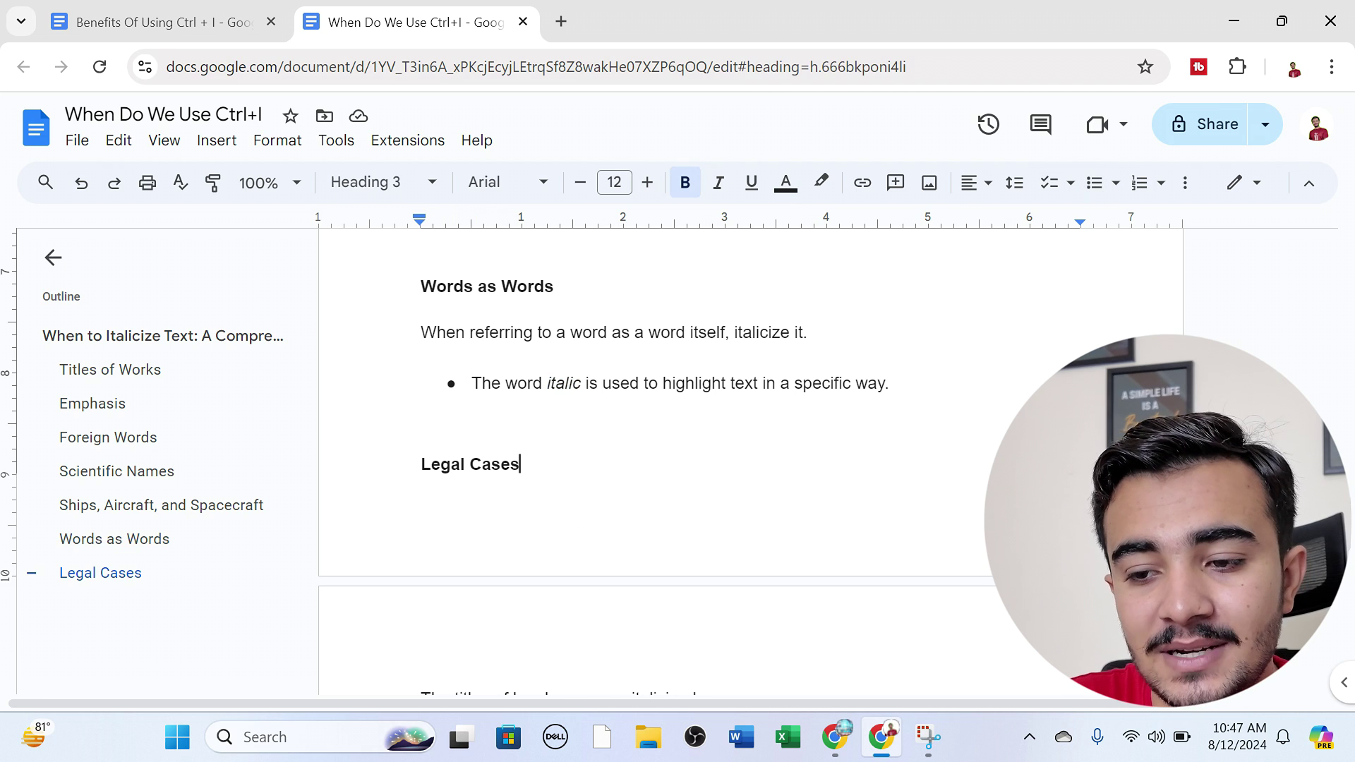
# Read the Legal Cases section, highlighting the case title Brown v. Board of Education and the closing Remember note
pyautogui.moveTo(1352, 506); pyautogui.dragTo(1354, 550)
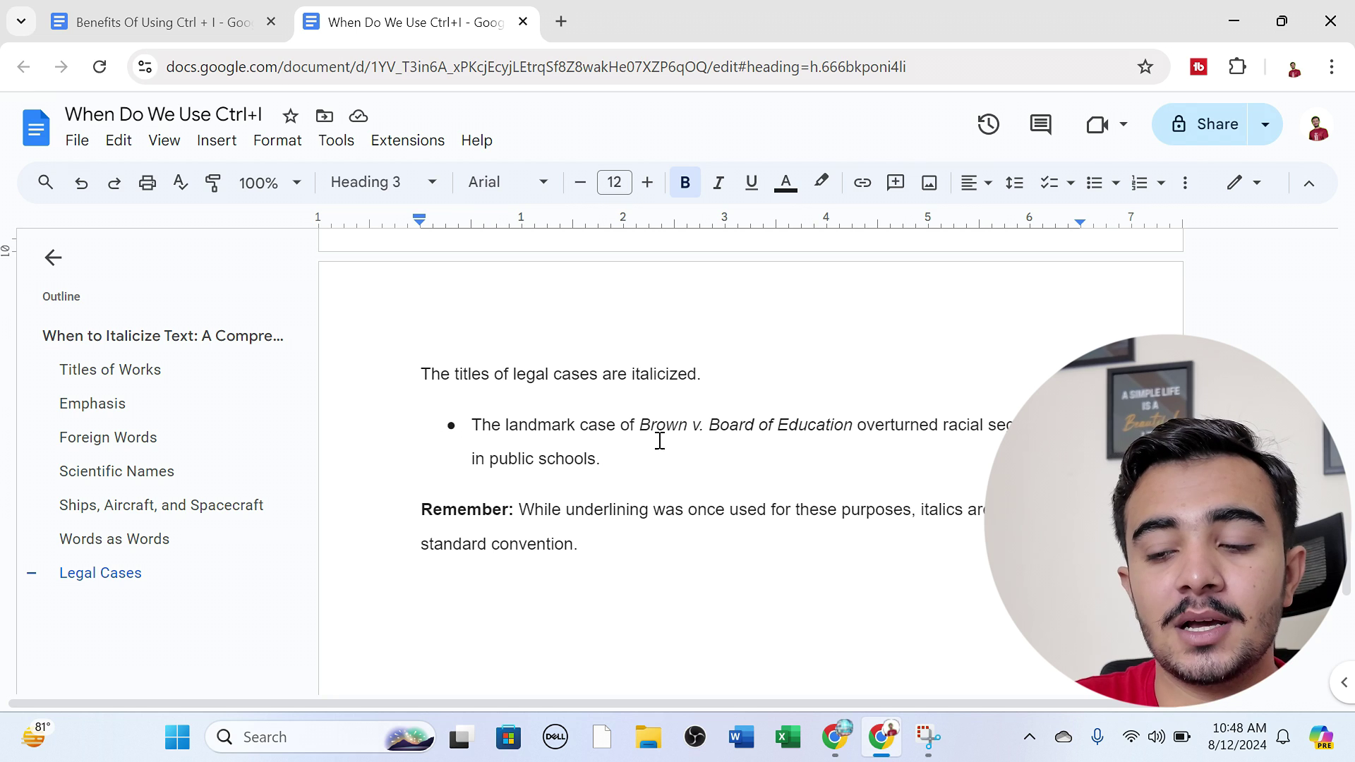
pyautogui.click(637, 428)
pyautogui.moveTo(637, 427); pyautogui.dragTo(857, 429)
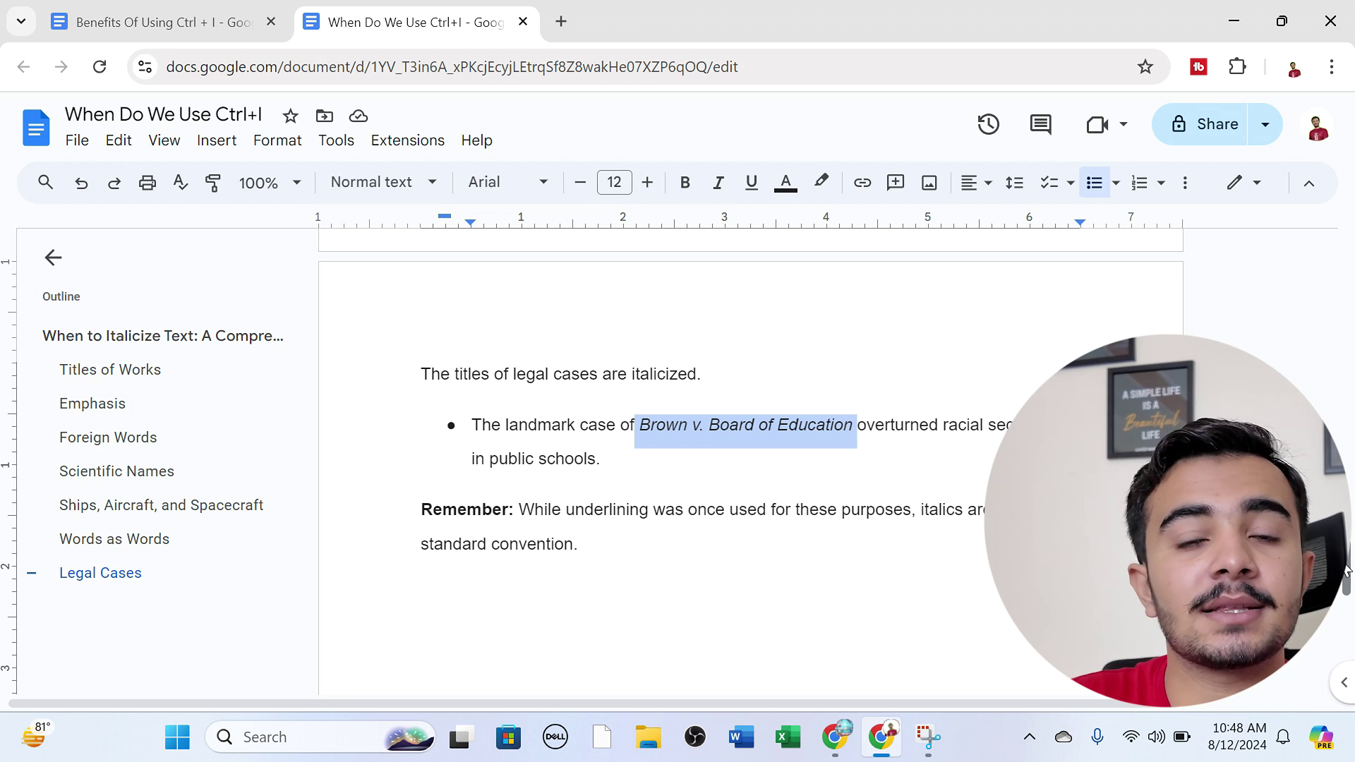
pyautogui.moveTo(579, 545); pyautogui.dragTo(413, 513)
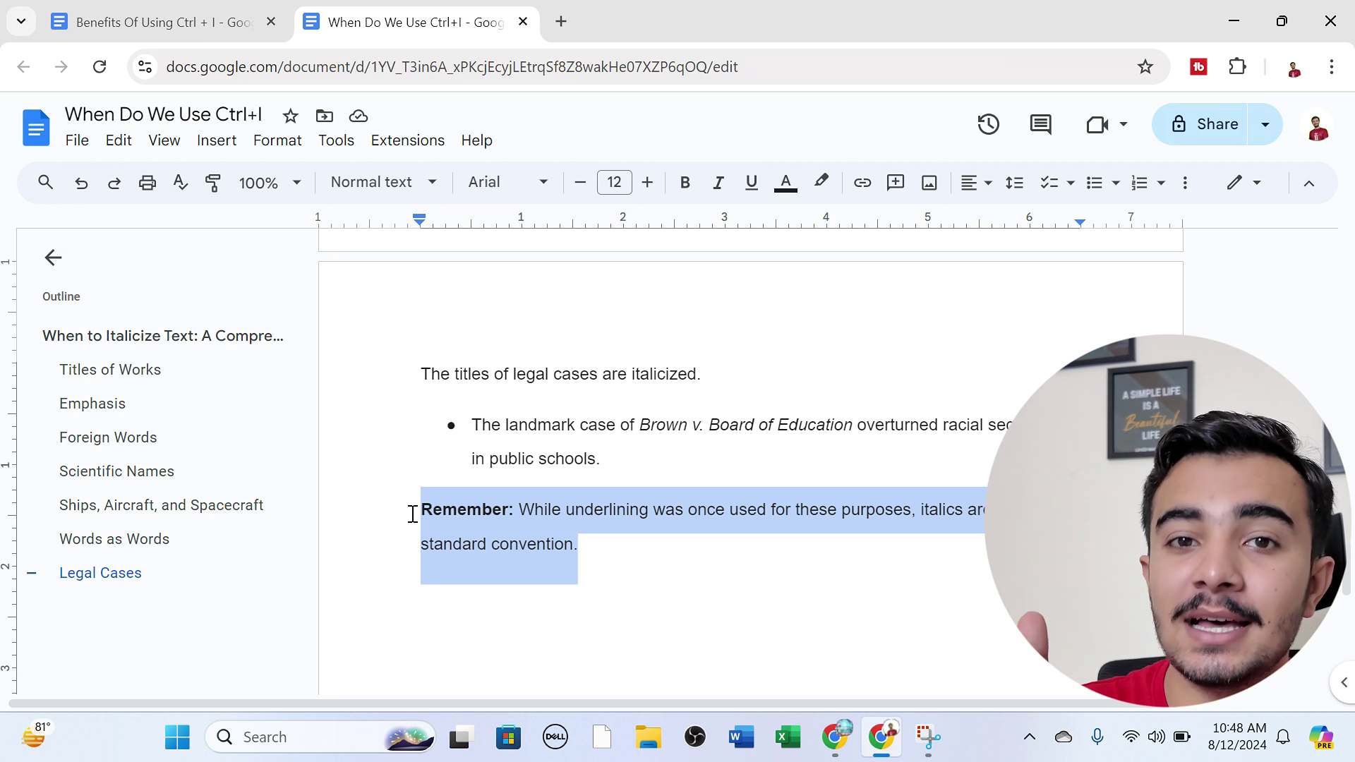
pyautogui.scroll(-3, 423, 508)
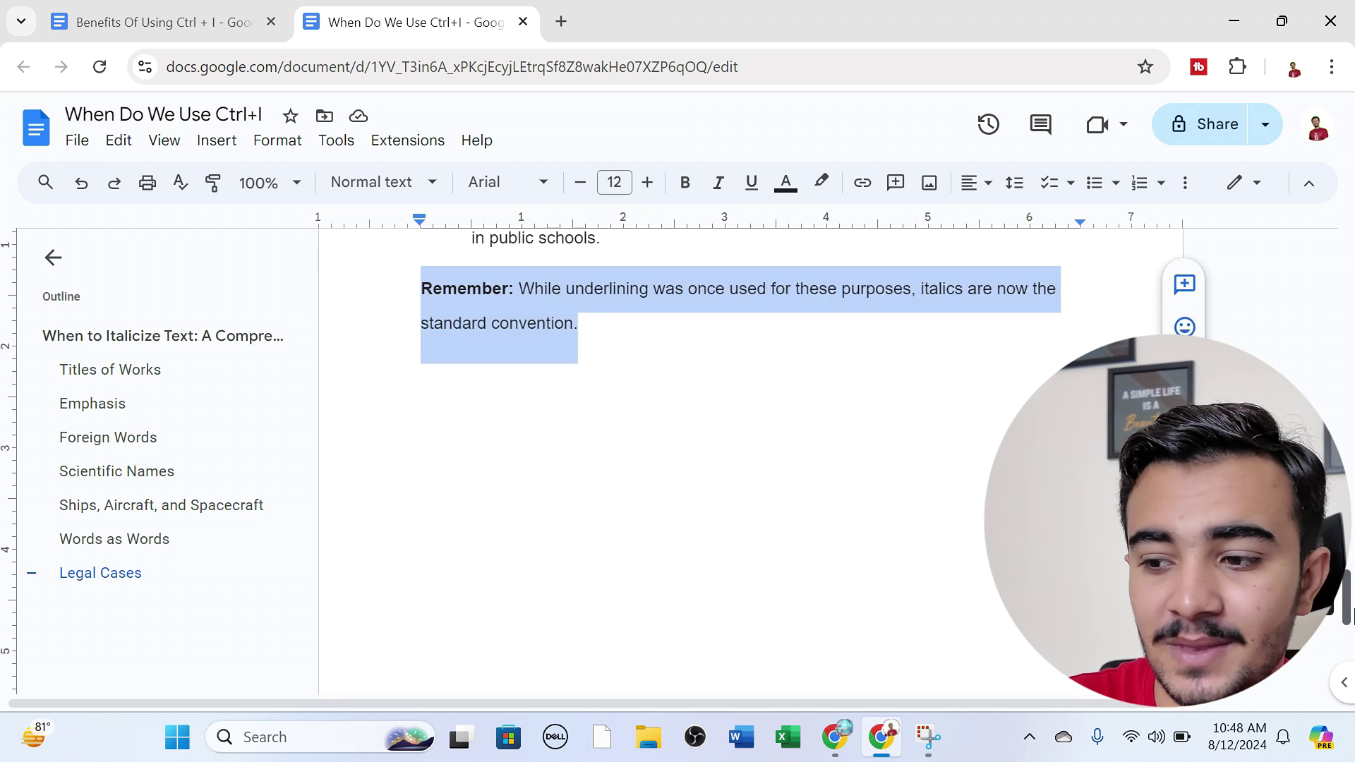
pyautogui.scroll(3, 452, 480)
pyautogui.click(342, 363)
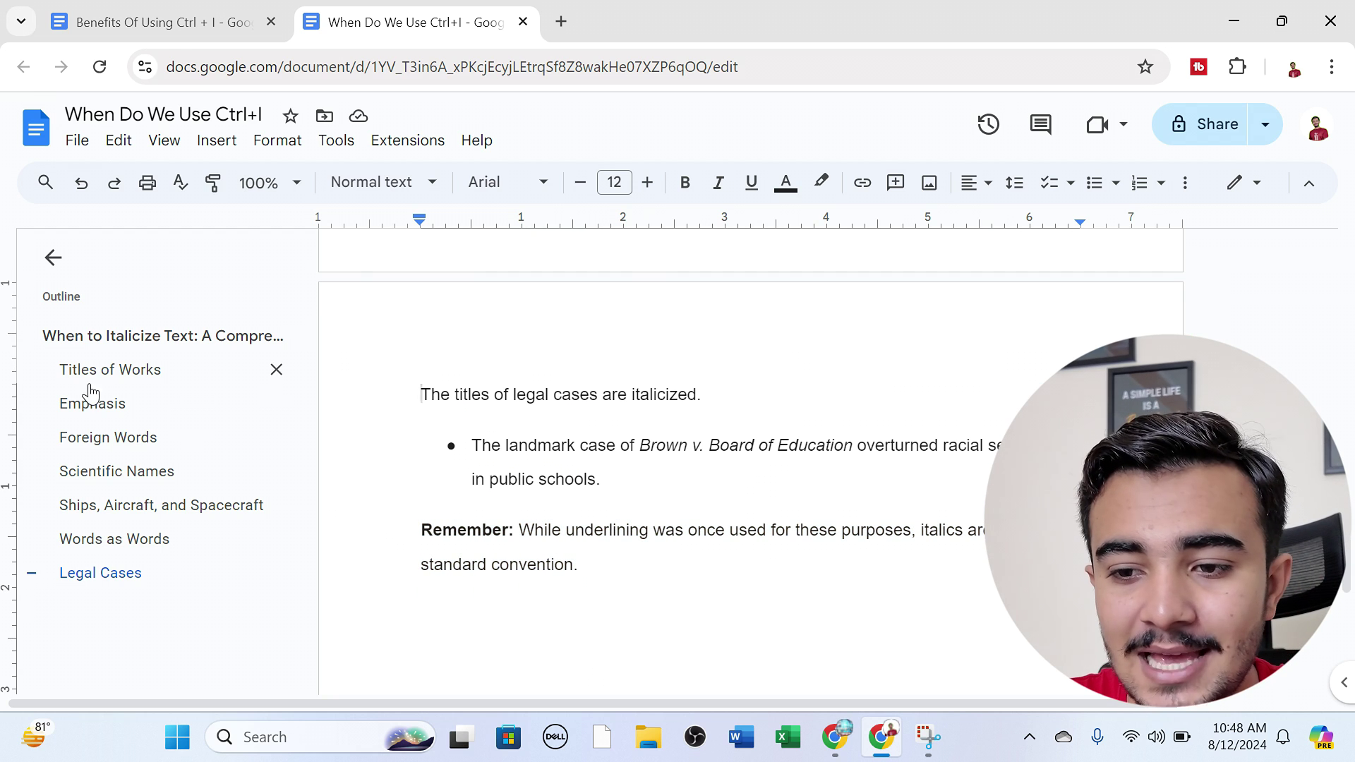